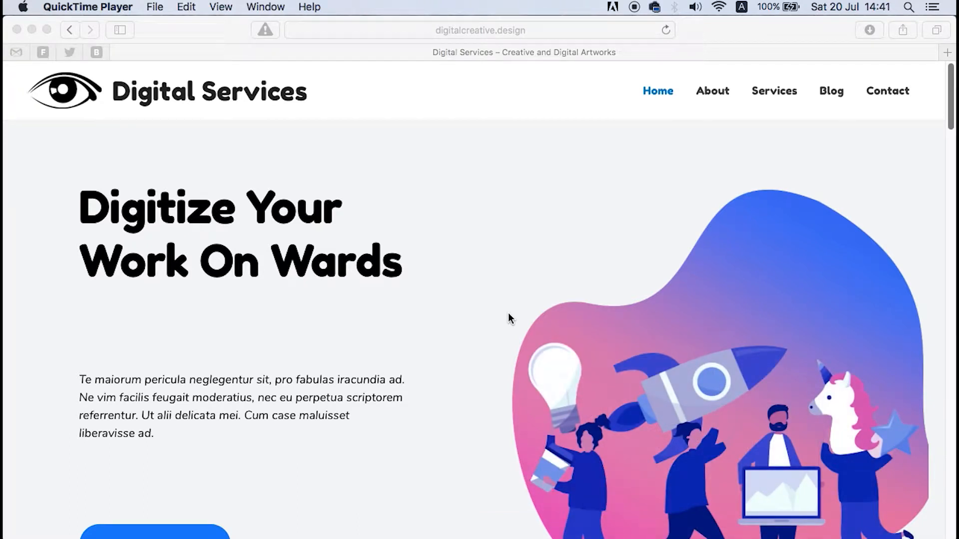
Step: Browse the Digital Services demo site, including its Contact page
scroll(458, 363, "down", 5)
scroll(459, 364, "down", 20)
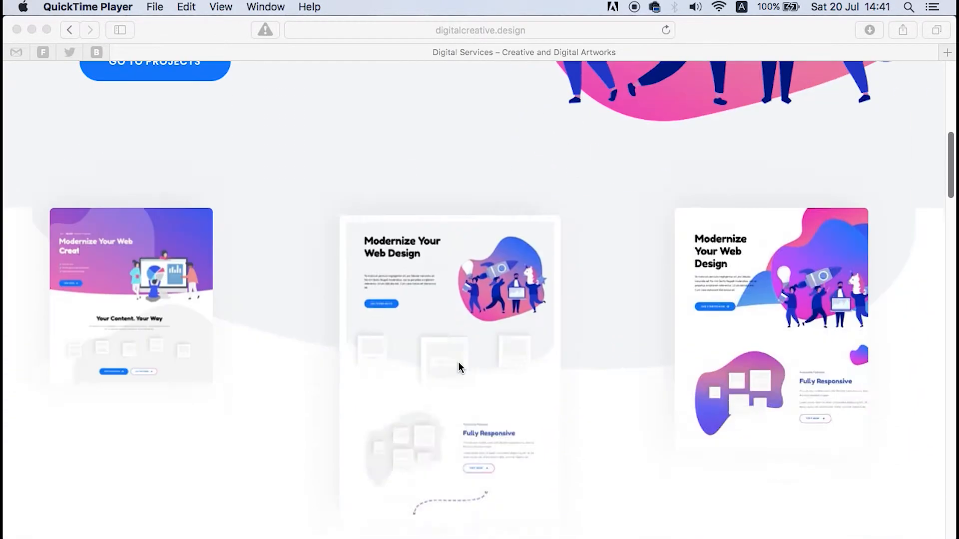
scroll(457, 362, "down", 15)
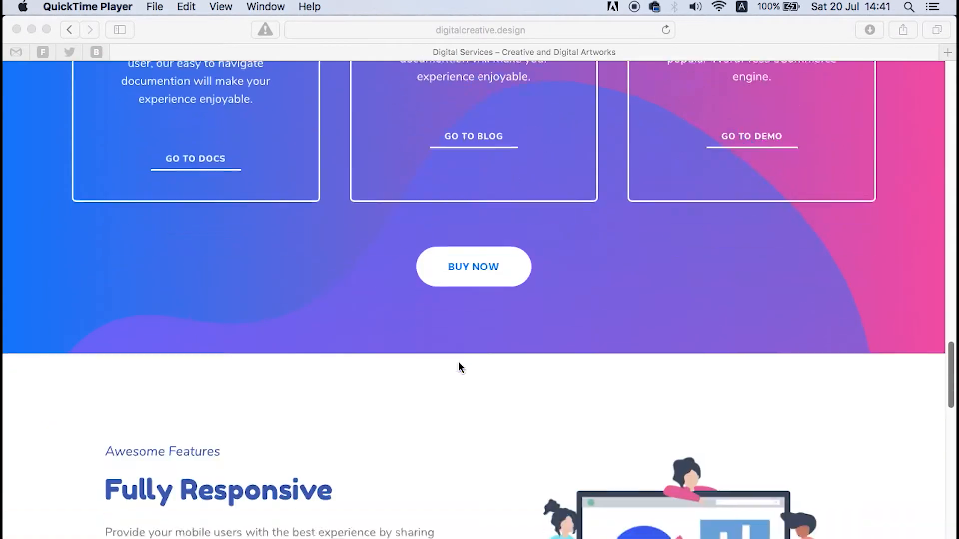
scroll(458, 362, "up", 20)
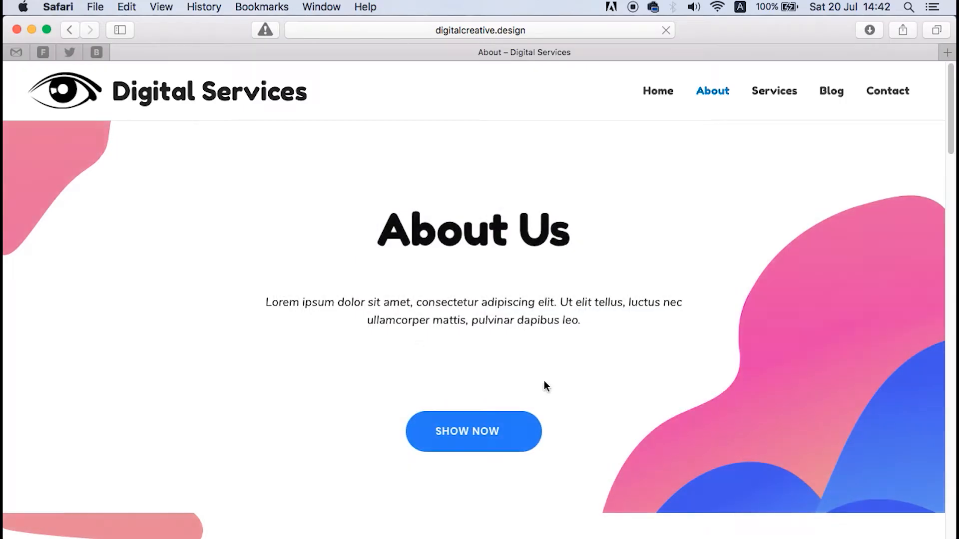
scroll(674, 349, "down", 5)
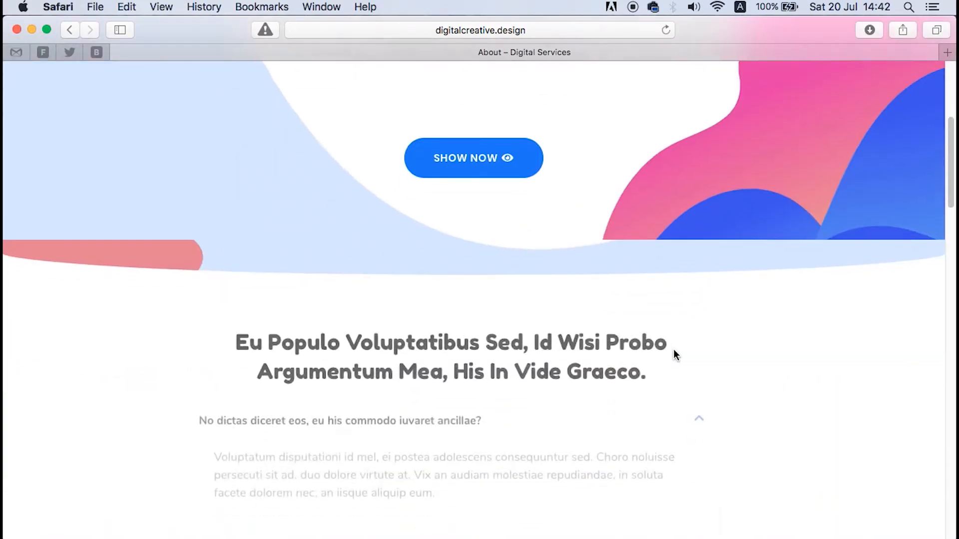
scroll(674, 350, "down", 20)
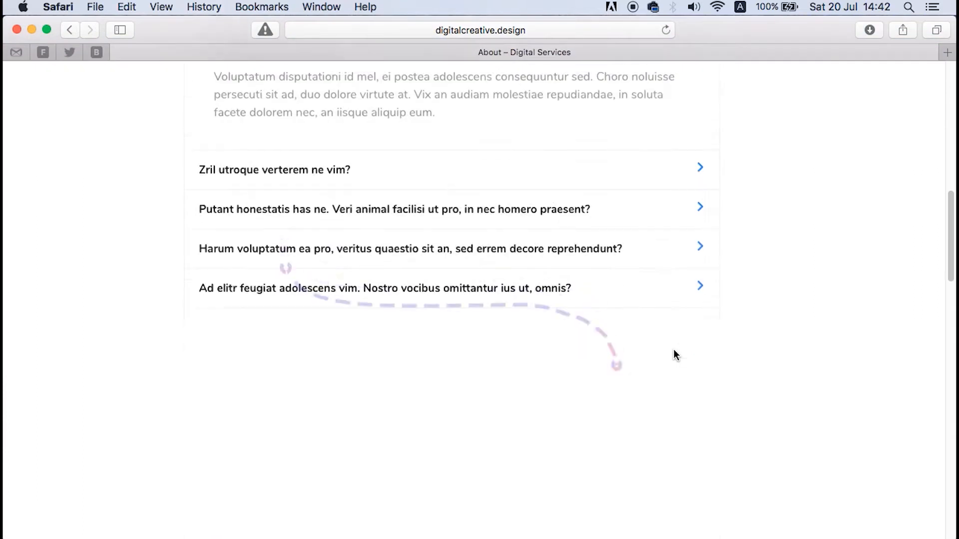
scroll(673, 349, "down", 5)
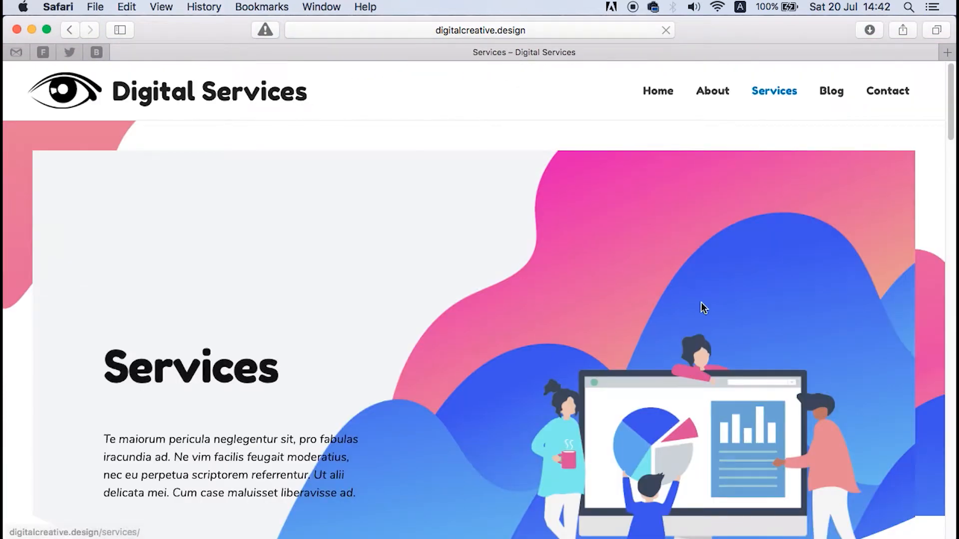
scroll(711, 334, "down", 10)
scroll(711, 335, "down", 20)
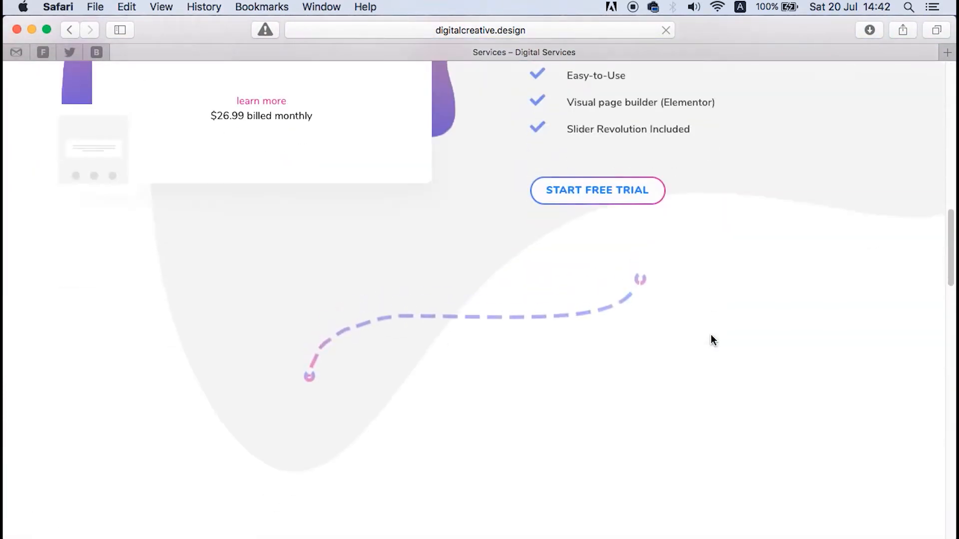
scroll(711, 334, "down", 20)
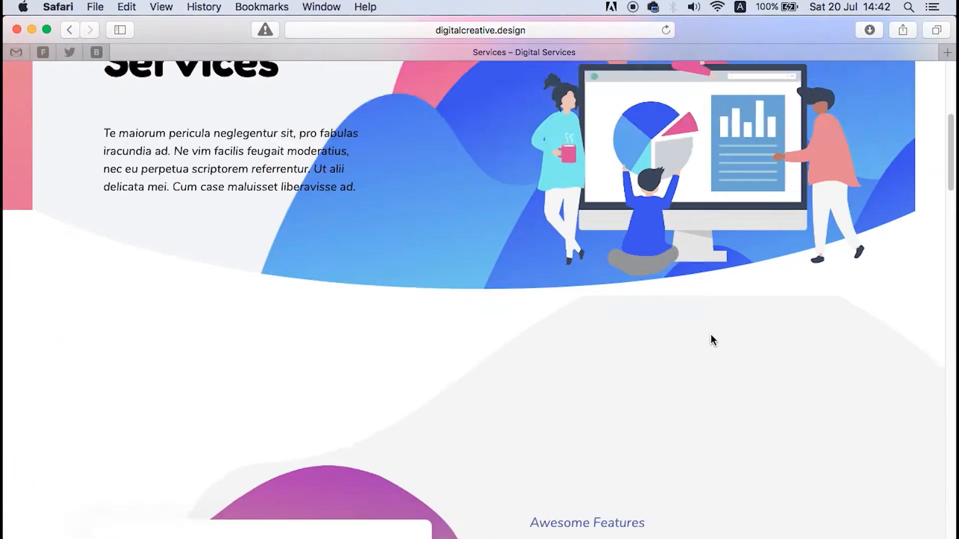
scroll(711, 334, "up", 6)
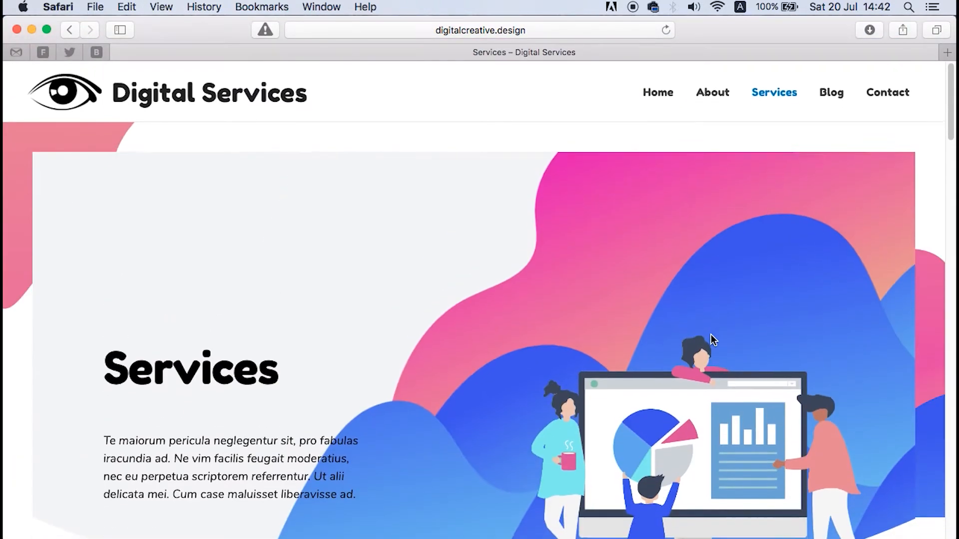
left_click(887, 89)
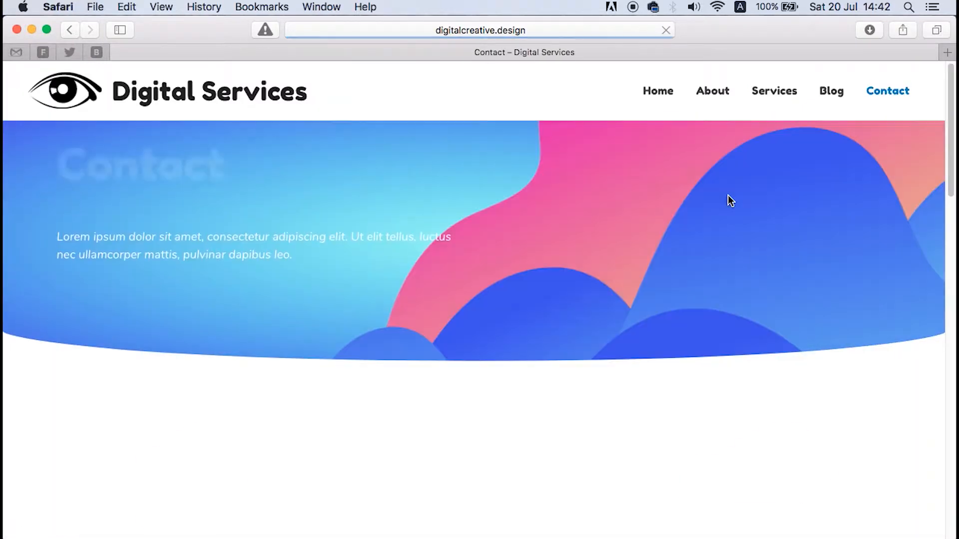
scroll(668, 264, "down", 12)
scroll(667, 260, "down", 5)
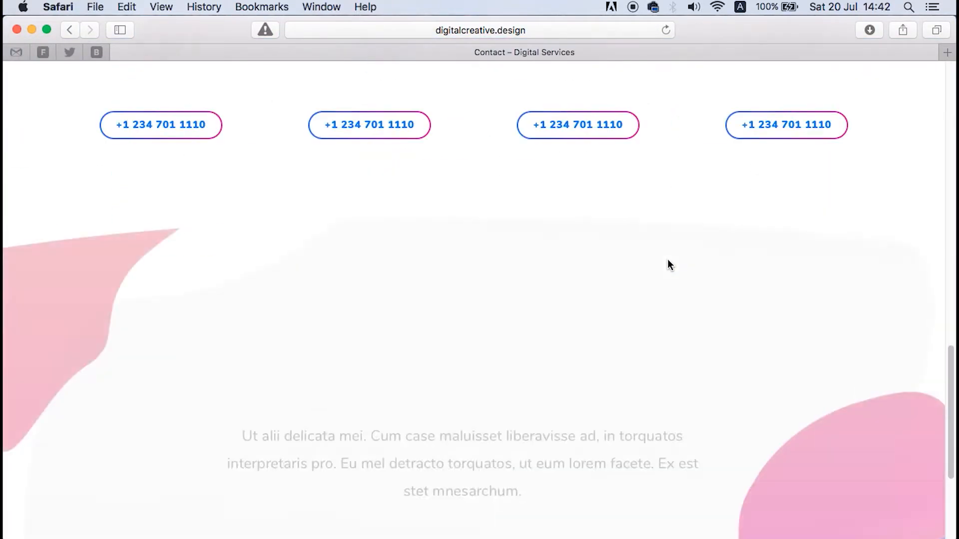
scroll(667, 259, "up", 15)
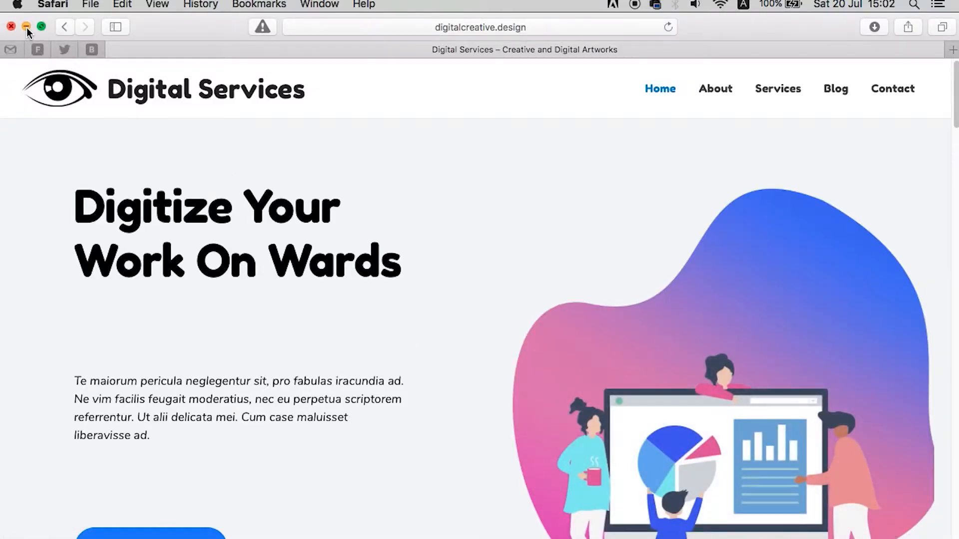
Step: Minimize the demo site and switch to the digitalcreative.design directory listing in Chrome
left_click(26, 28)
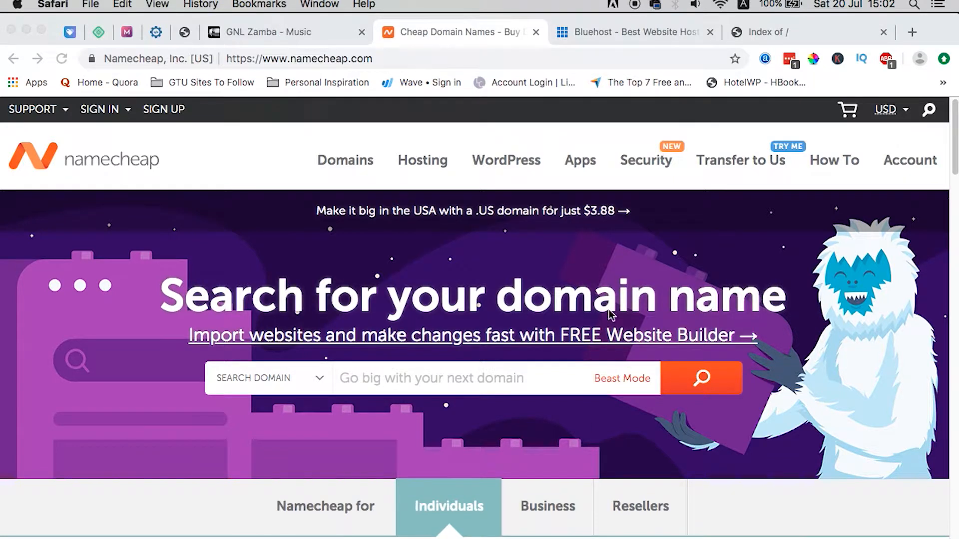
scroll(507, 283, "down", 3)
scroll(507, 283, "up", 3)
left_click(580, 32)
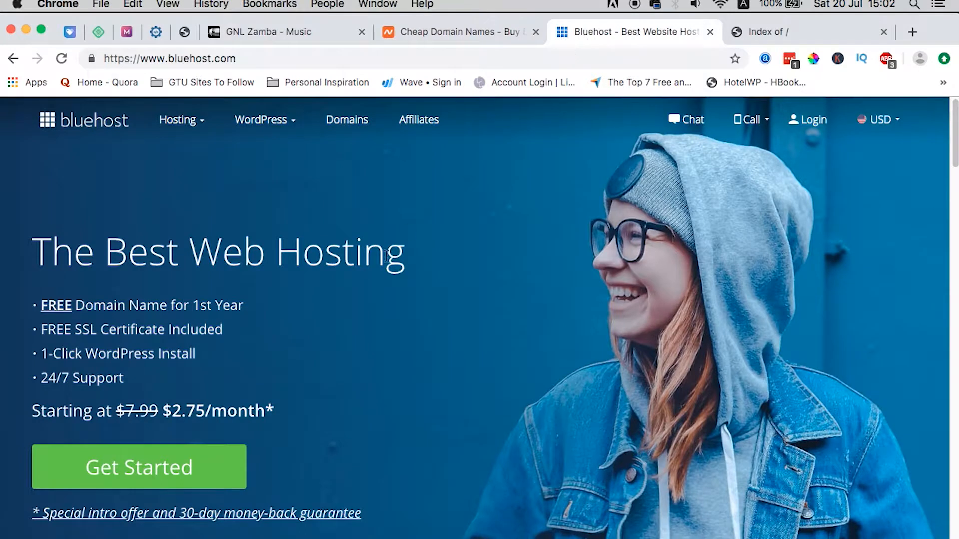
left_click(764, 38)
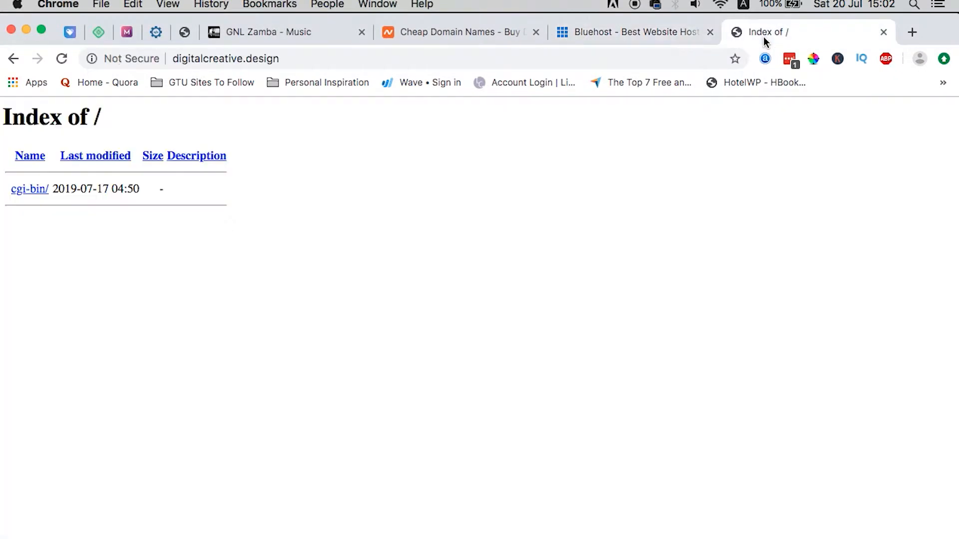
left_click(306, 61)
left_click(307, 61)
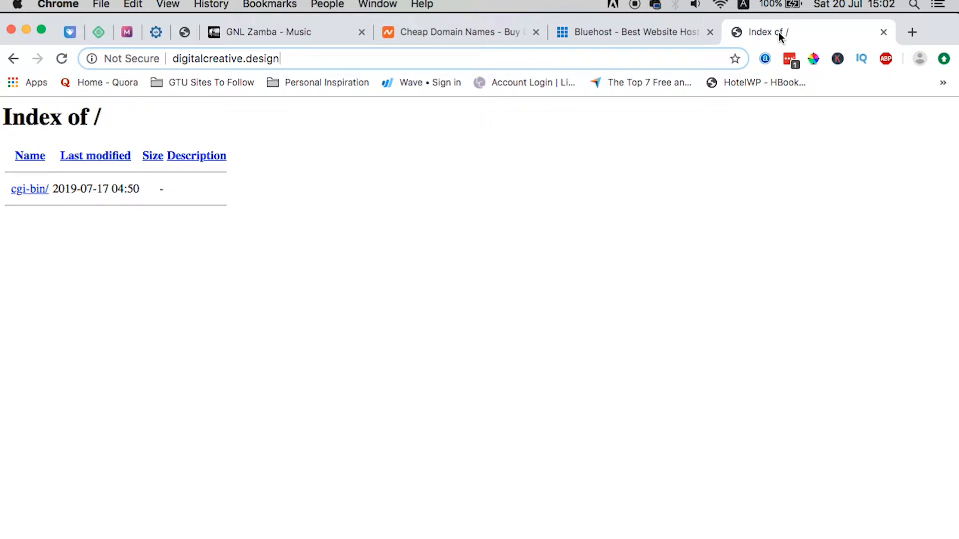
Step: Log in to cPanel at digitalcreative.design/cpanel and scroll to Softaculous Apps Installer
left_click(911, 32)
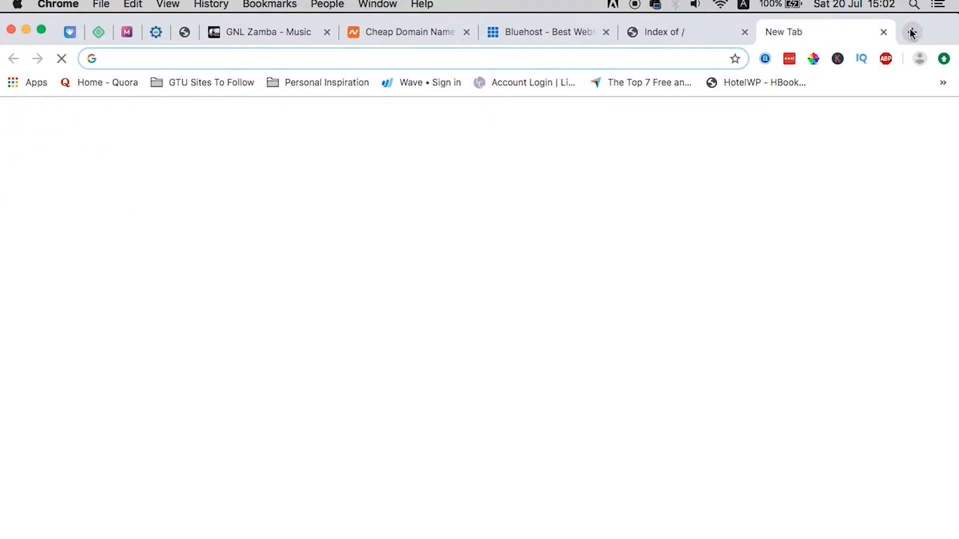
type("digitalcreative.design/cpanel")
key("Return")
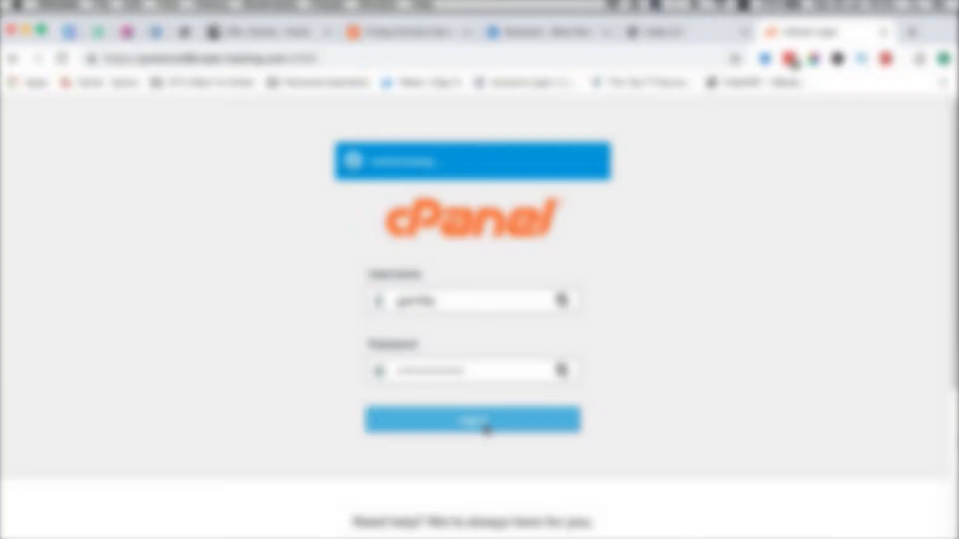
left_click(487, 429)
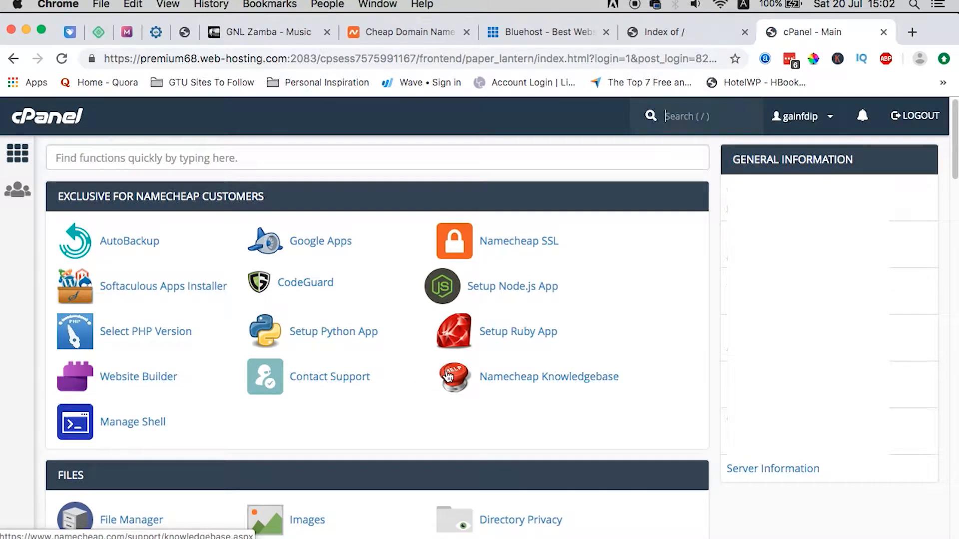
scroll(448, 377, "down", 20)
scroll(448, 377, "down", 4)
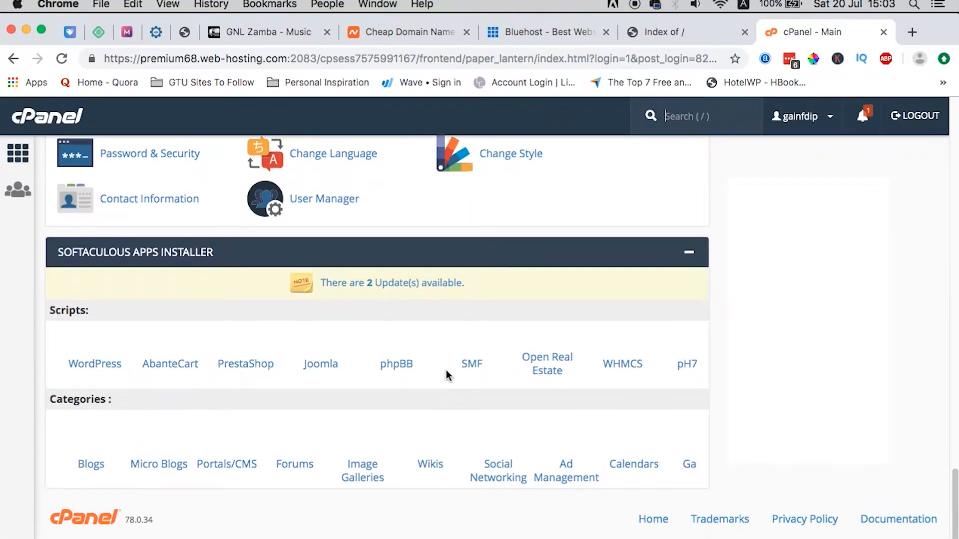
Step: Open WordPress 5.2.2 in Softaculous and review the Site Settings and Admin Account fields
left_click(95, 367)
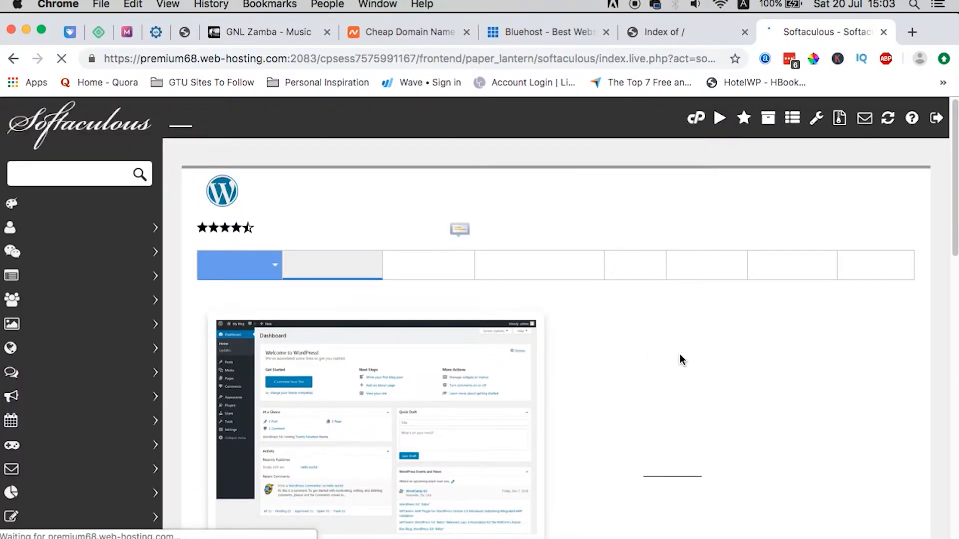
scroll(681, 359, "down", 3)
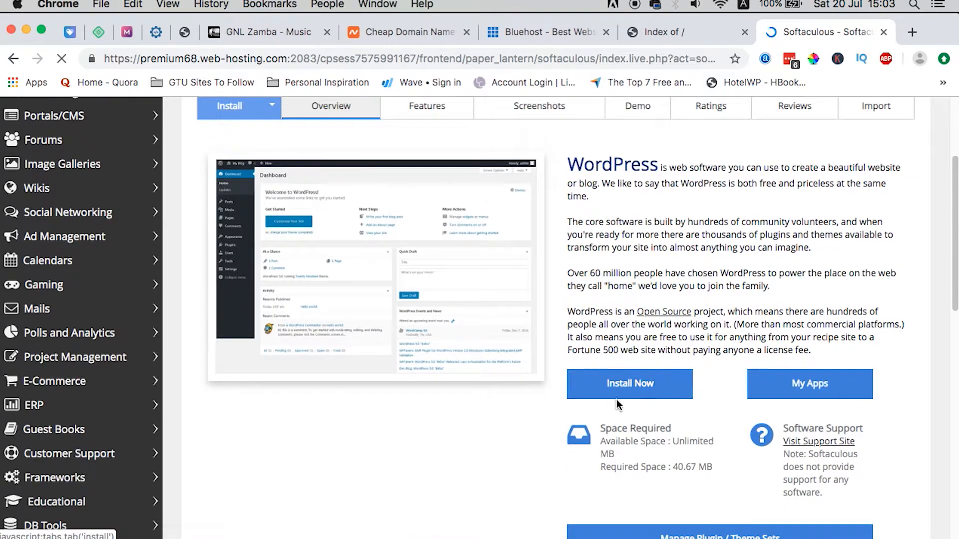
left_click(618, 384)
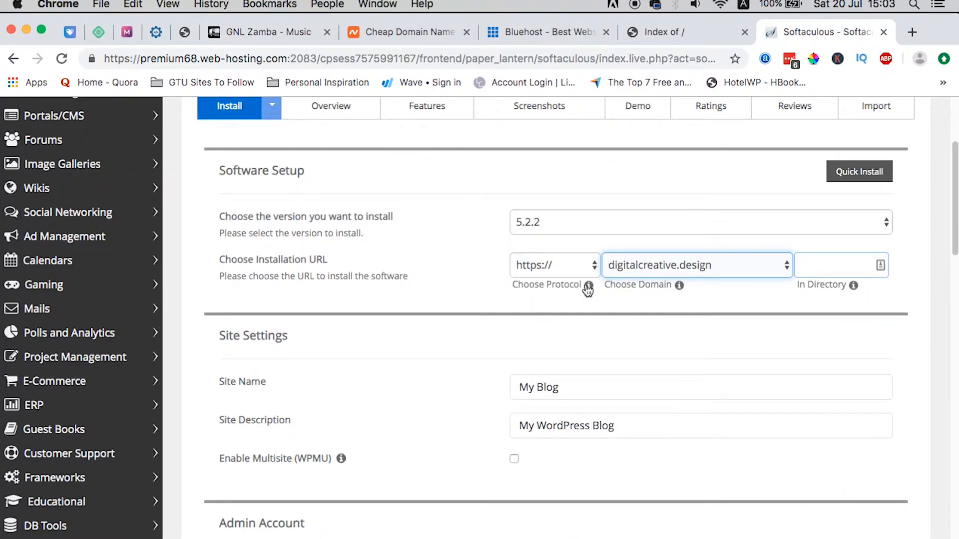
left_click(652, 394)
scroll(651, 394, "down", 6)
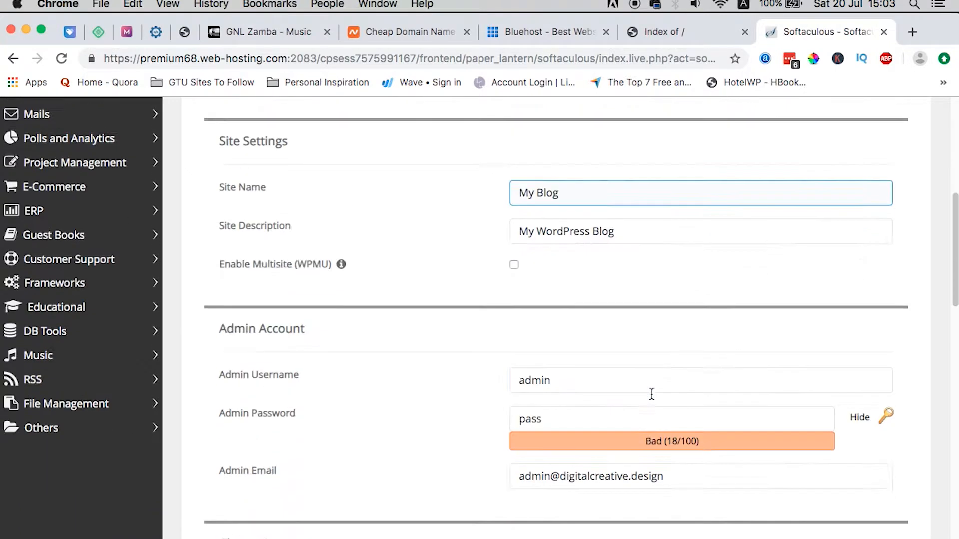
scroll(651, 394, "up", 3)
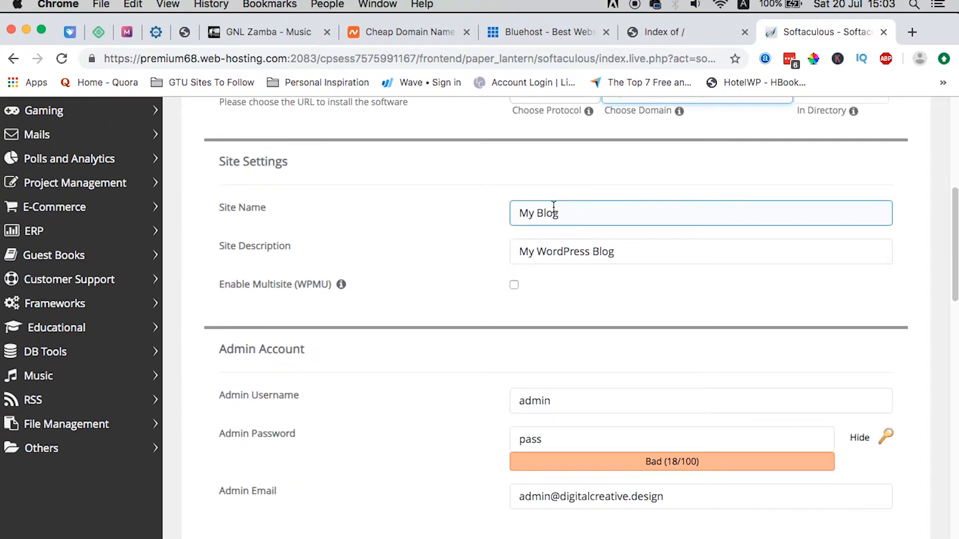
scroll(575, 399, "down", 3)
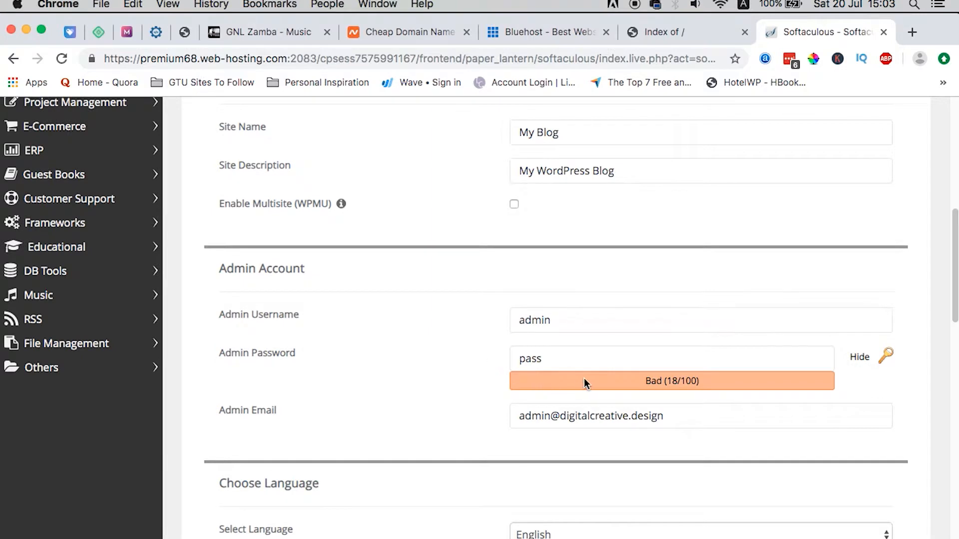
left_click(570, 323)
scroll(568, 327, "up", 1)
left_click(557, 372)
scroll(481, 420, "down", 15)
Step: Enter the admin e-mail address for installation details and start the install
left_click(631, 403)
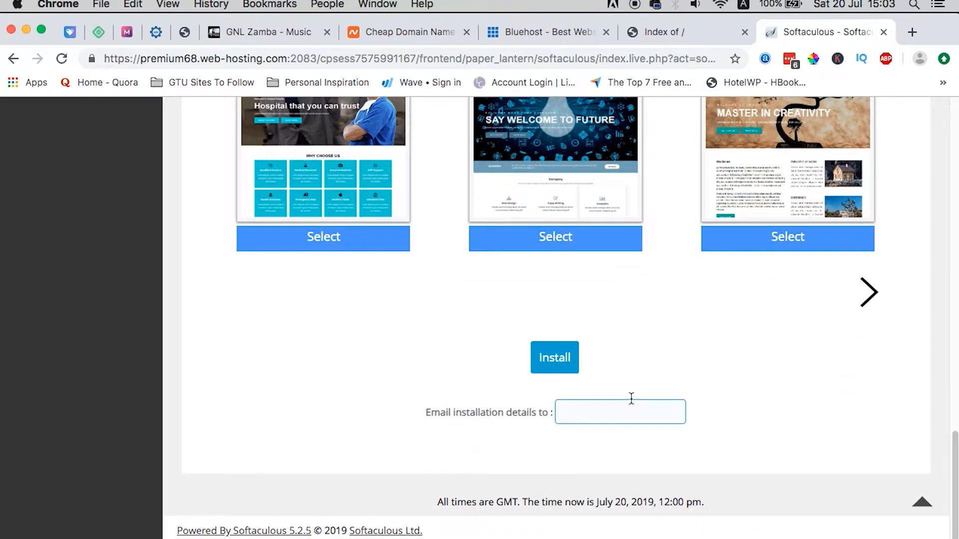
left_click(553, 353)
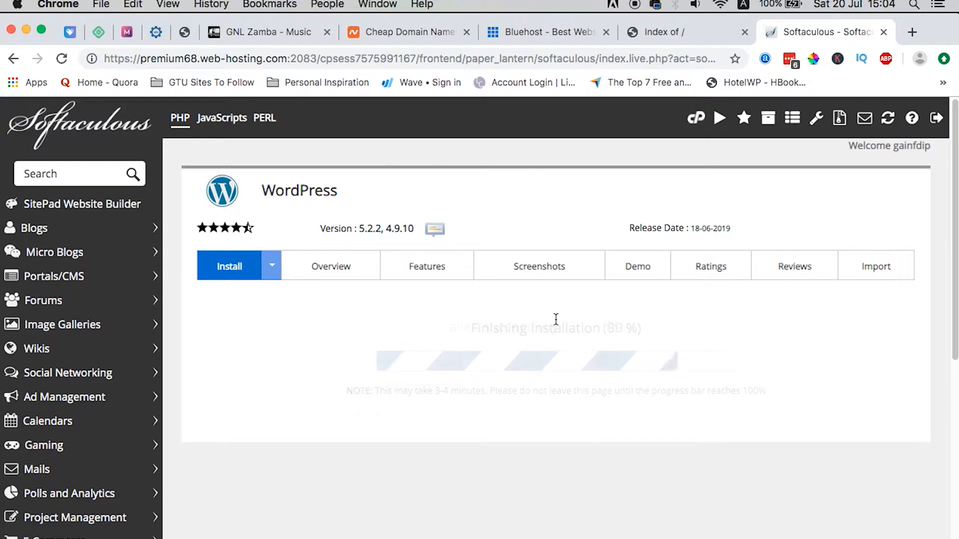
Step: Open the new WordPress admin area, then log out of cPanel
left_click(405, 387)
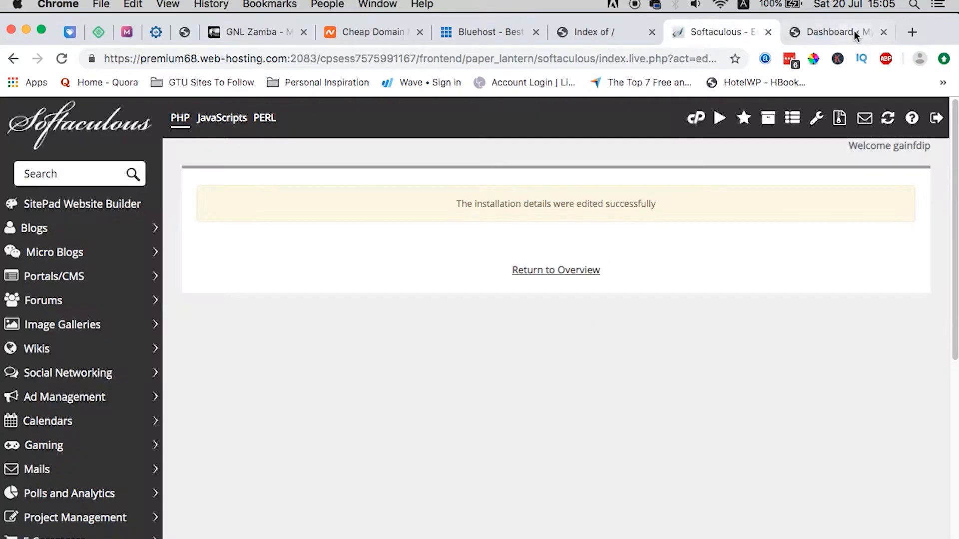
left_click(848, 33)
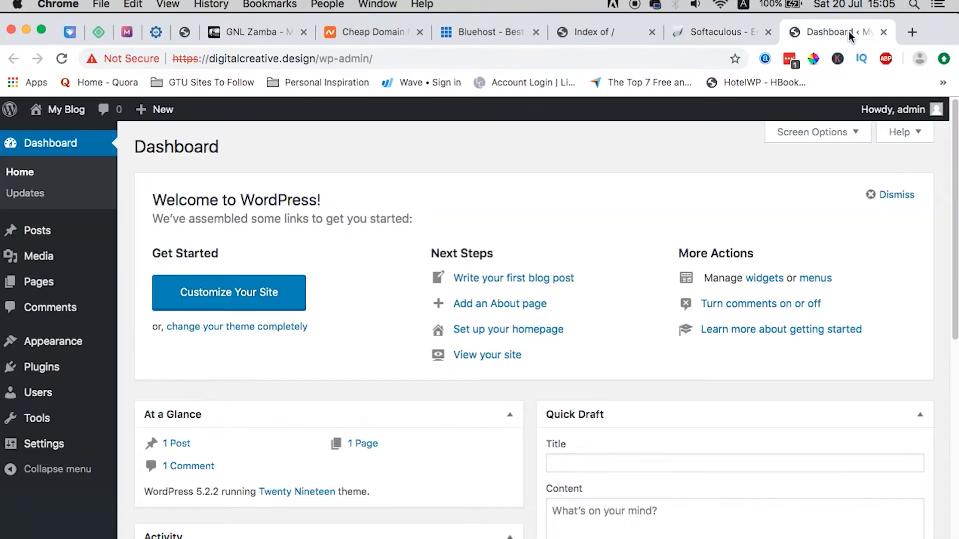
left_click(714, 32)
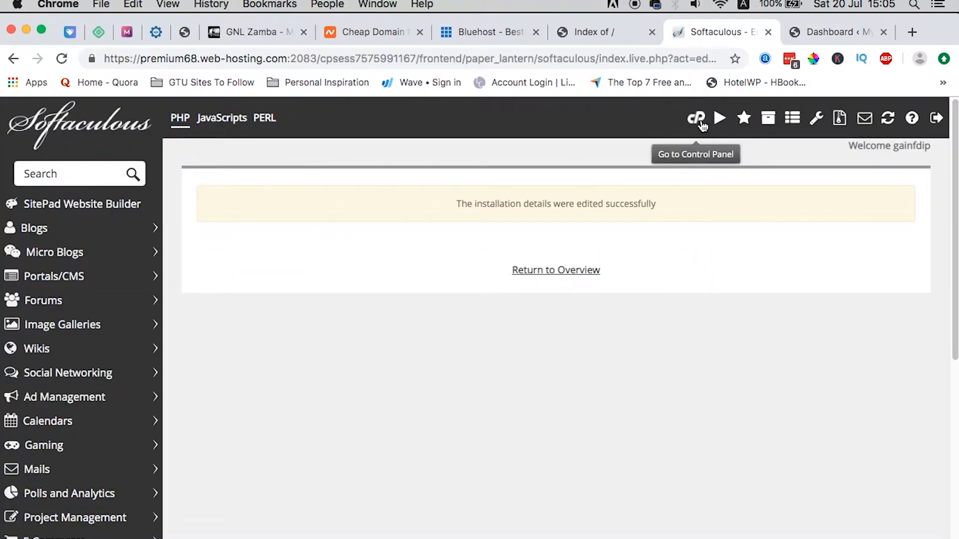
left_click(934, 118)
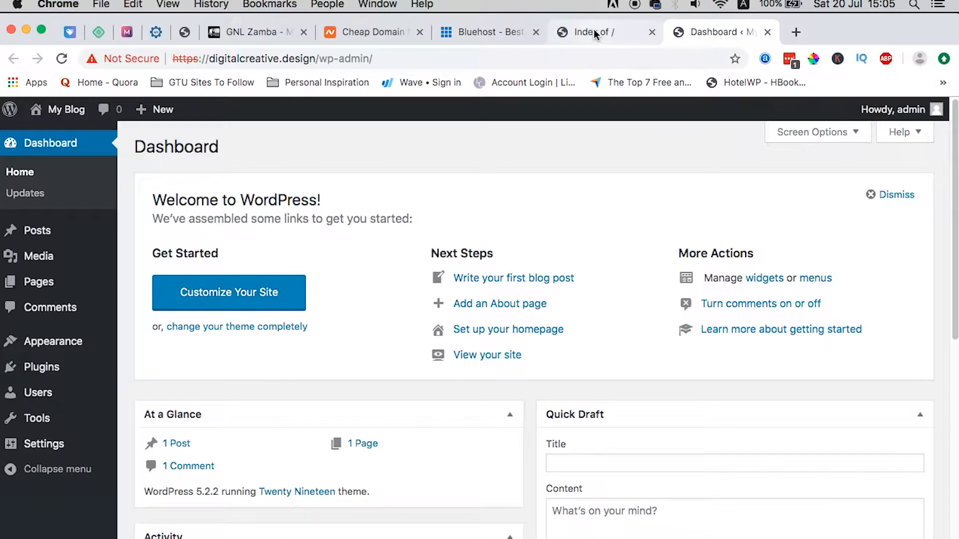
Step: Open the live blog via Visit Site in a new tab and close the directory listing tab
left_click_drag(595, 29, 719, 26)
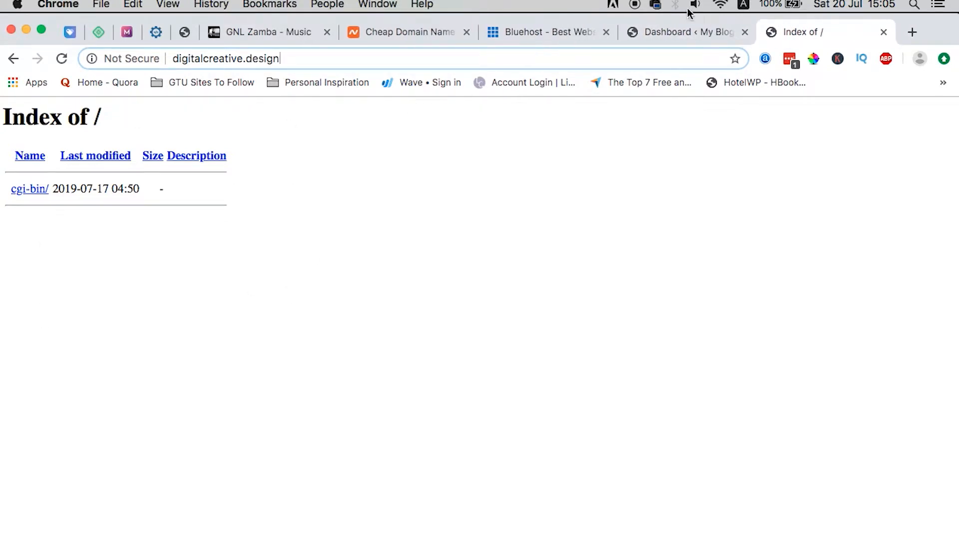
left_click(677, 31)
mouse_move(60, 111)
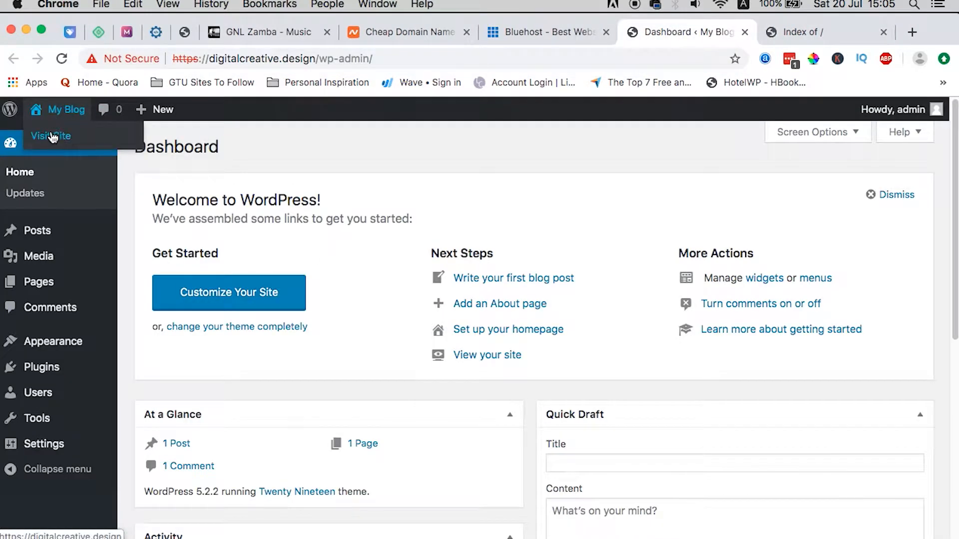
left_click(52, 137, "super")
left_click(764, 32)
left_click_drag(764, 32, 807, 31)
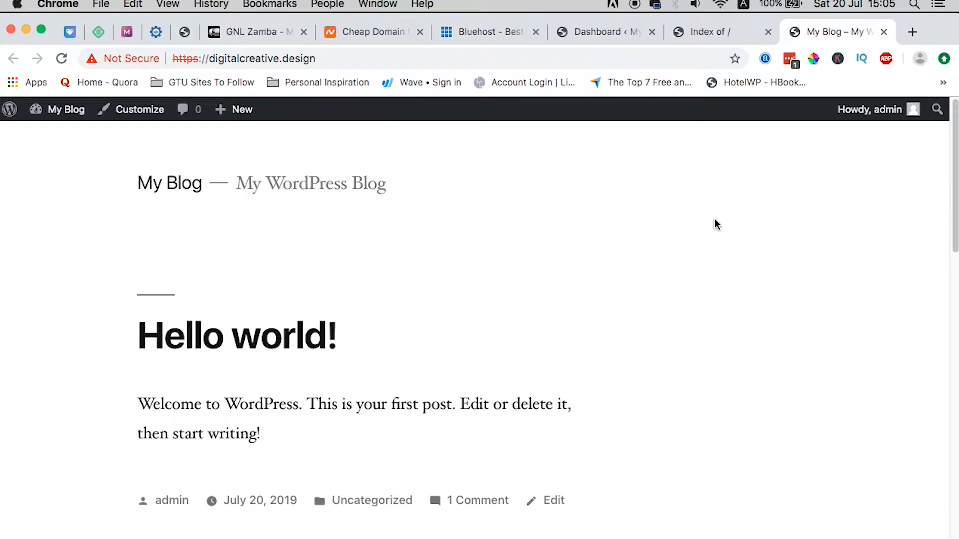
left_click(695, 32)
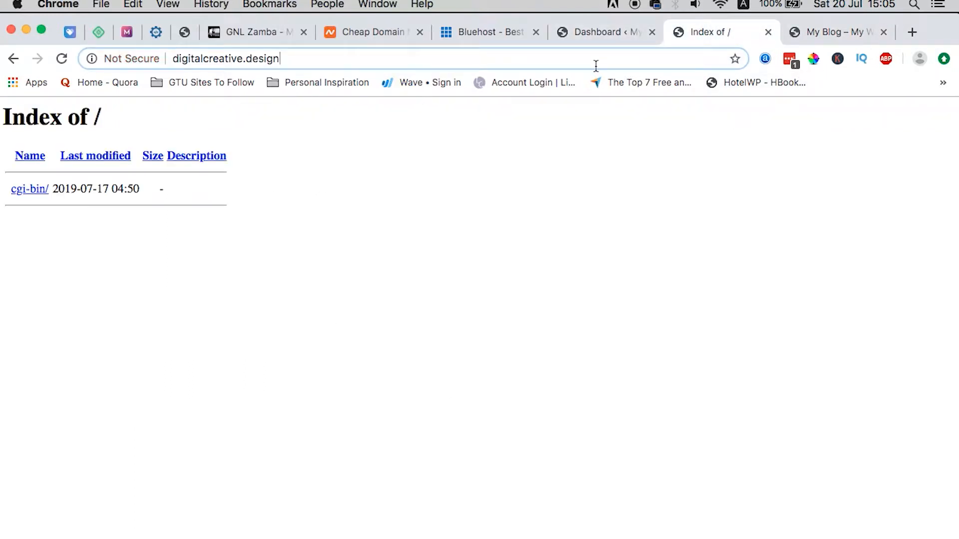
key("super+w")
left_click(676, 34)
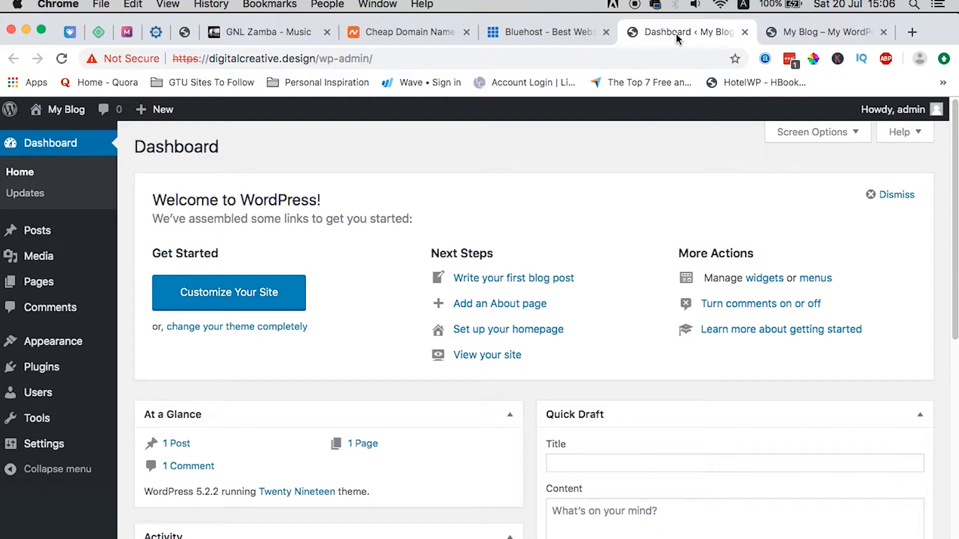
Step: Install and activate the Astra theme, dismiss its welcome notice, and go to Plugins > Add New
mouse_move(29, 343)
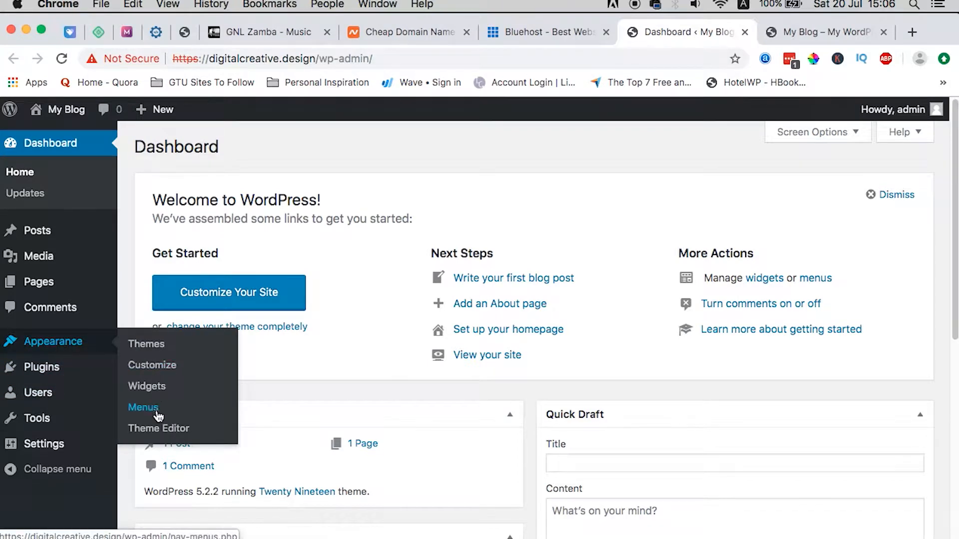
left_click(146, 345)
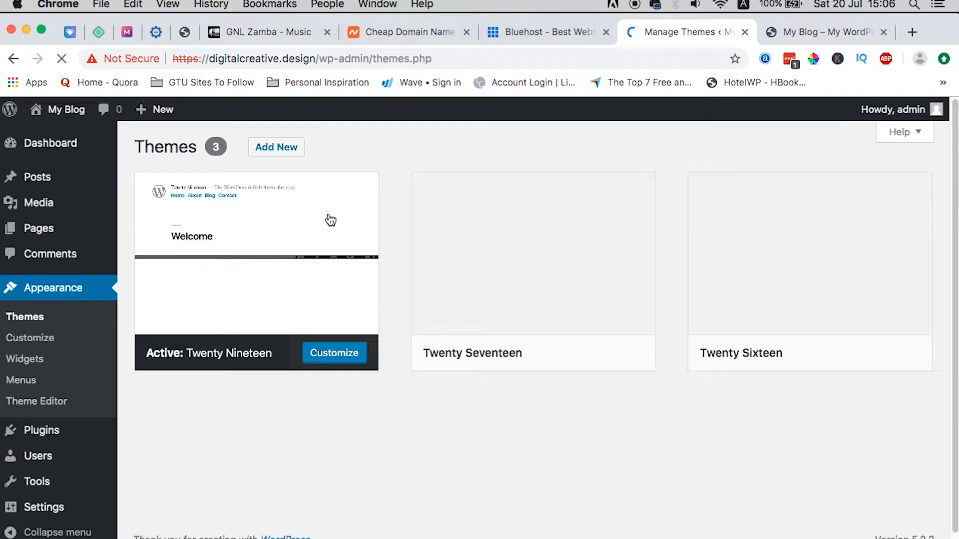
left_click(276, 147)
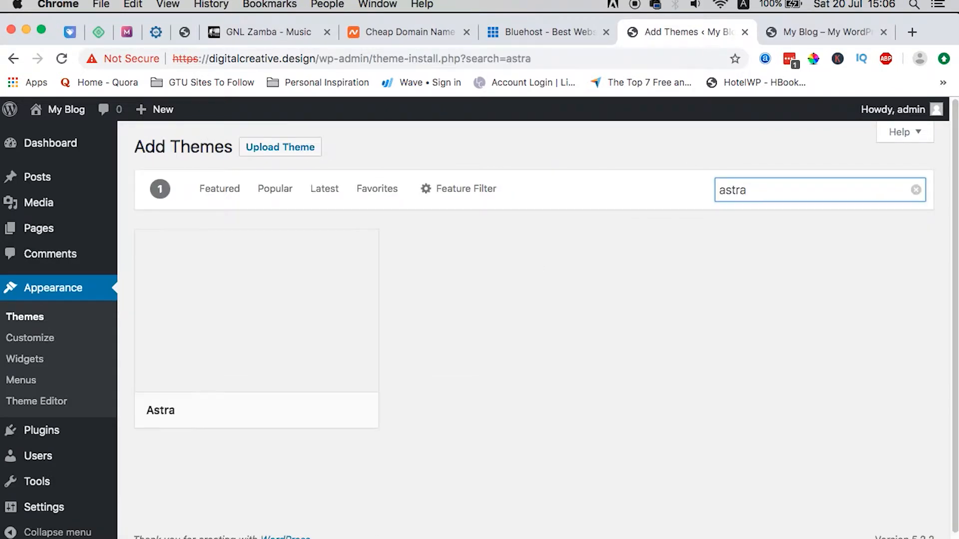
left_click(277, 416)
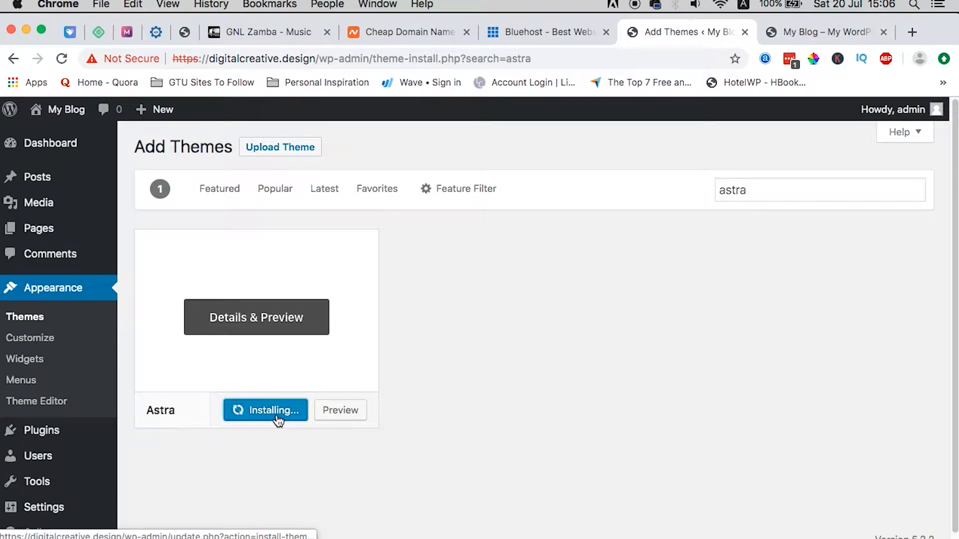
left_click(253, 412)
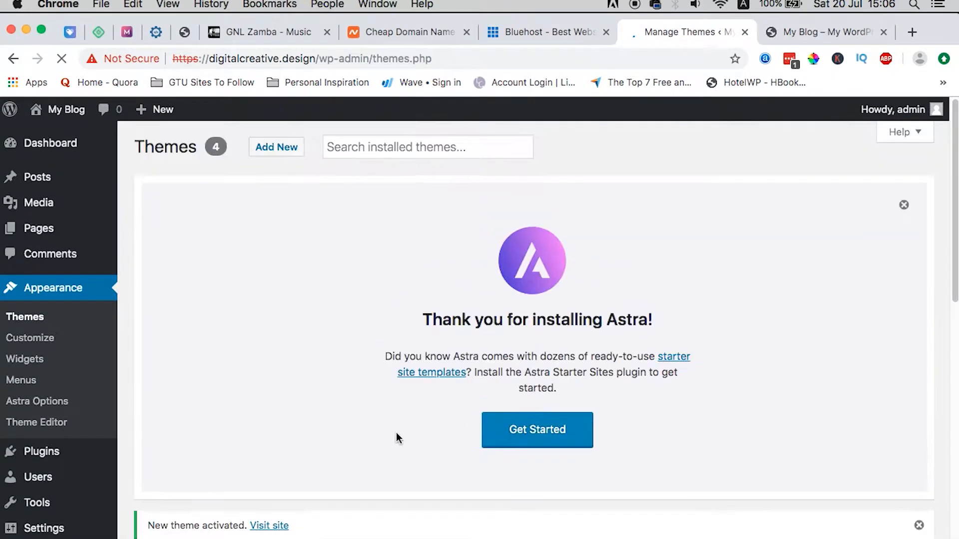
left_click(904, 205)
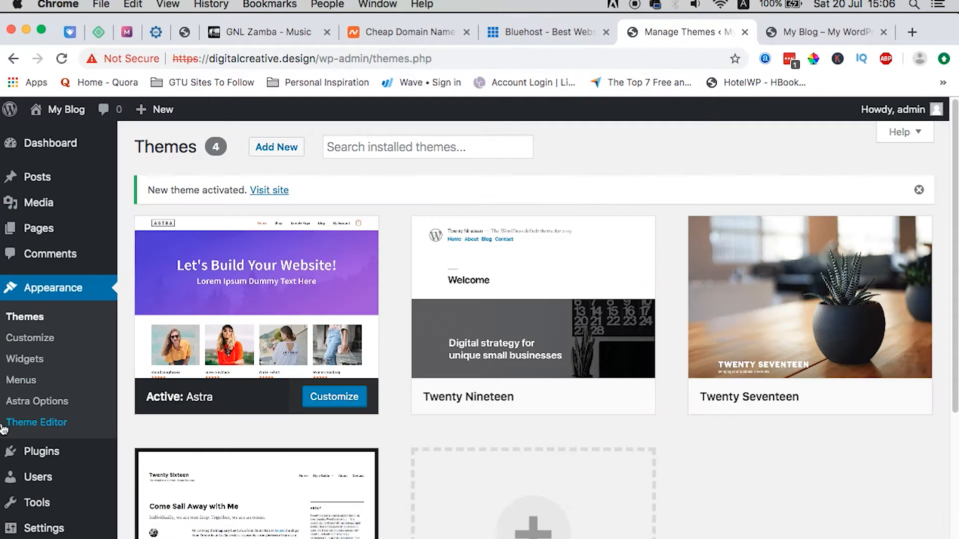
left_click(141, 476)
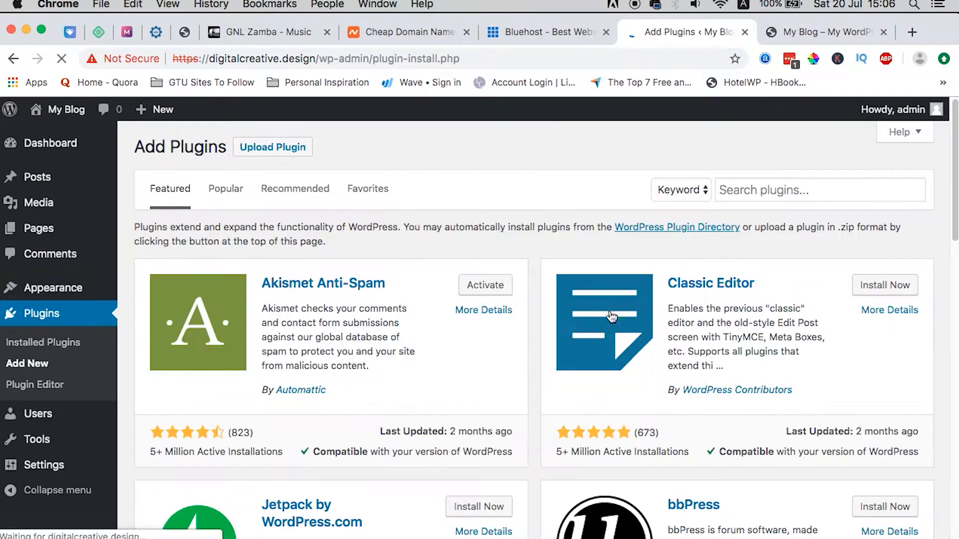
Step: Search plugins for Elementor, then install and activate Elementor Page Builder
left_click(788, 185)
type("elementor")
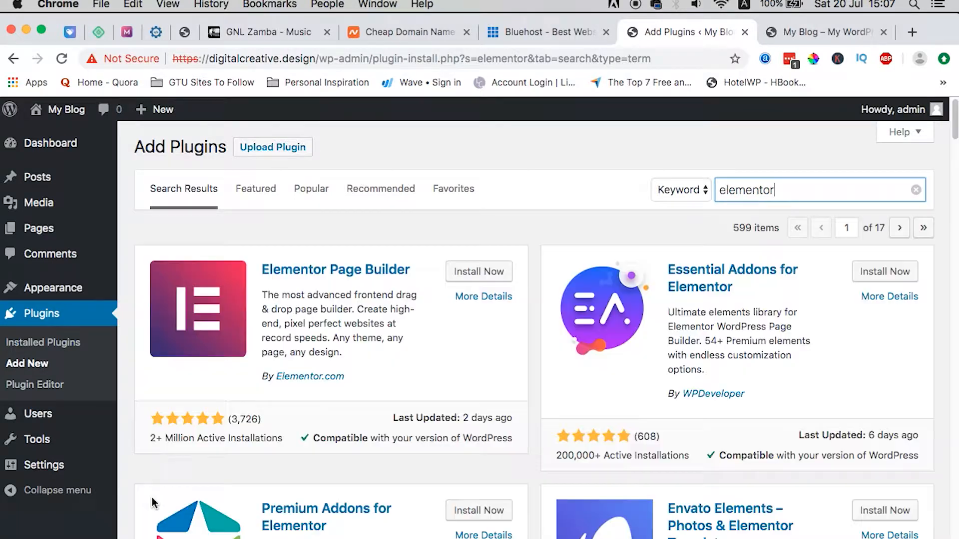
left_click(477, 272)
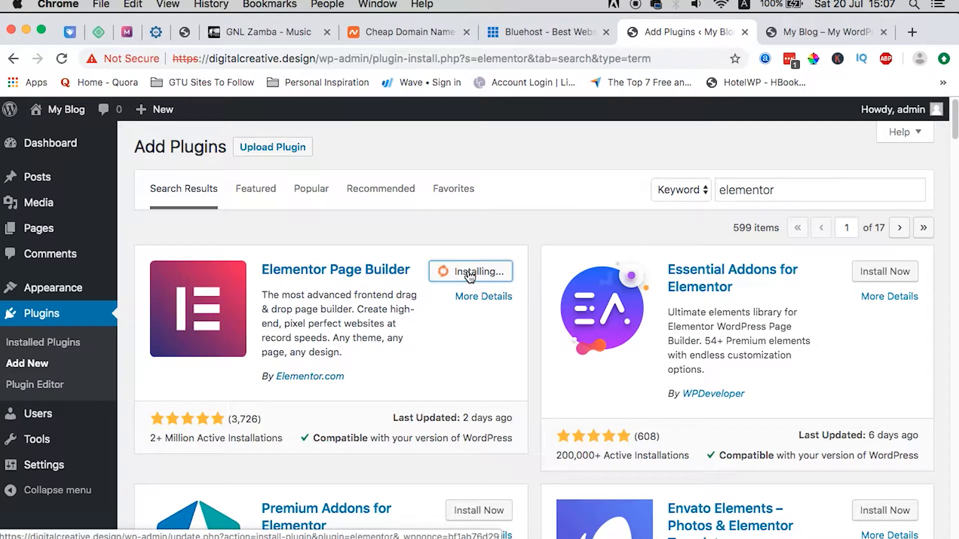
left_click(487, 272)
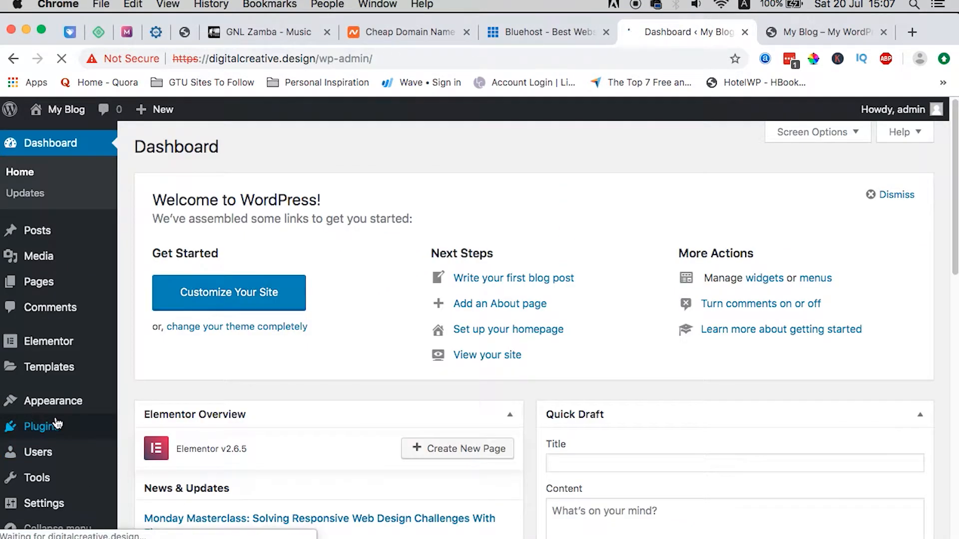
Step: Find Envato Elements under Plugins > Add New, install it and activate it
left_click(56, 430)
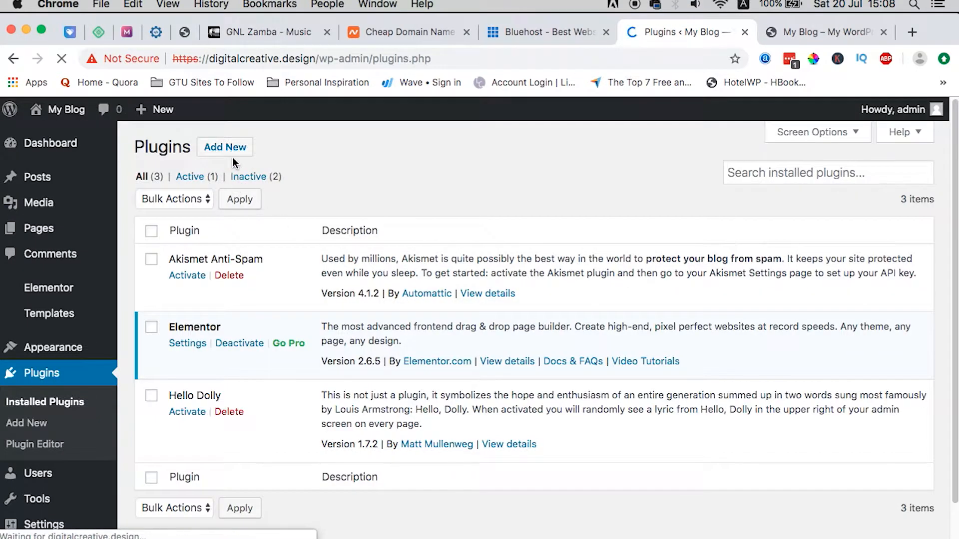
left_click(232, 147)
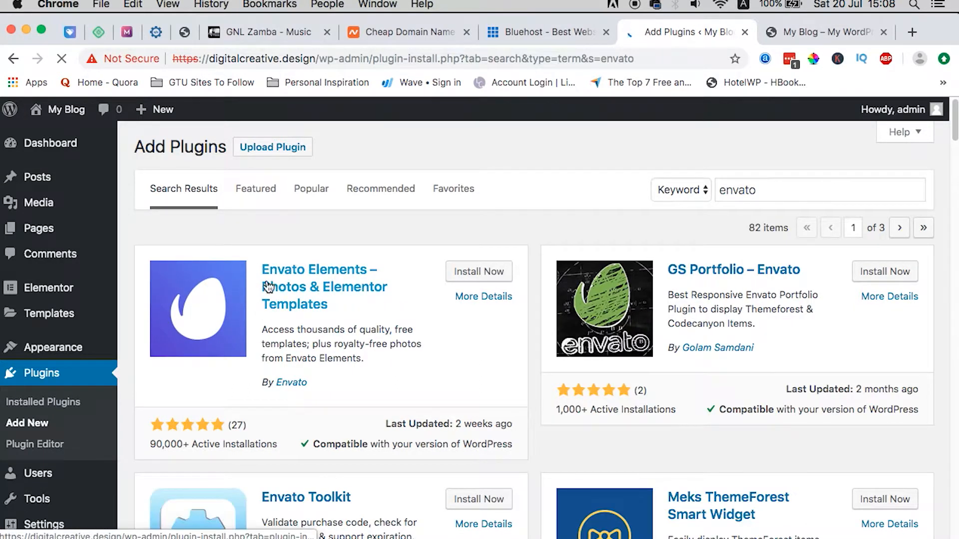
left_click(493, 273)
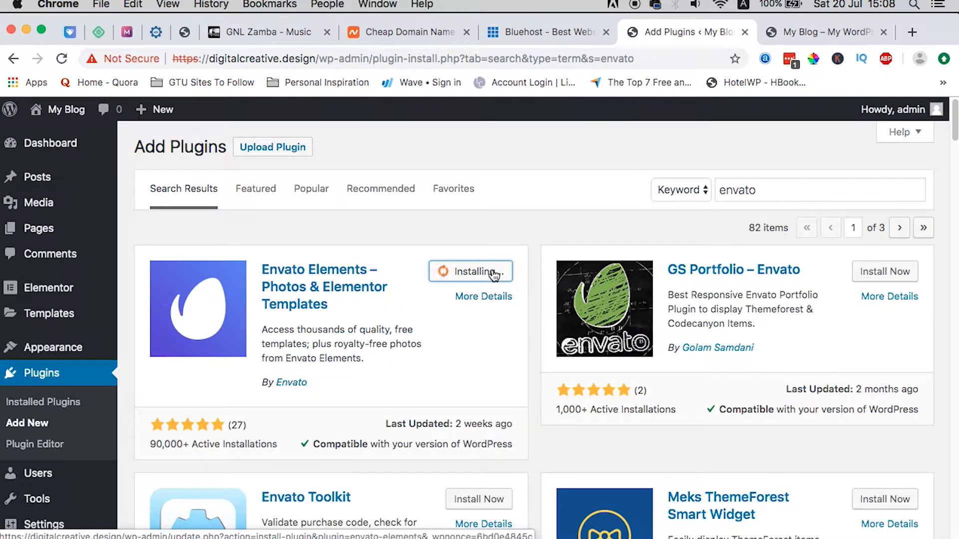
left_click(485, 271)
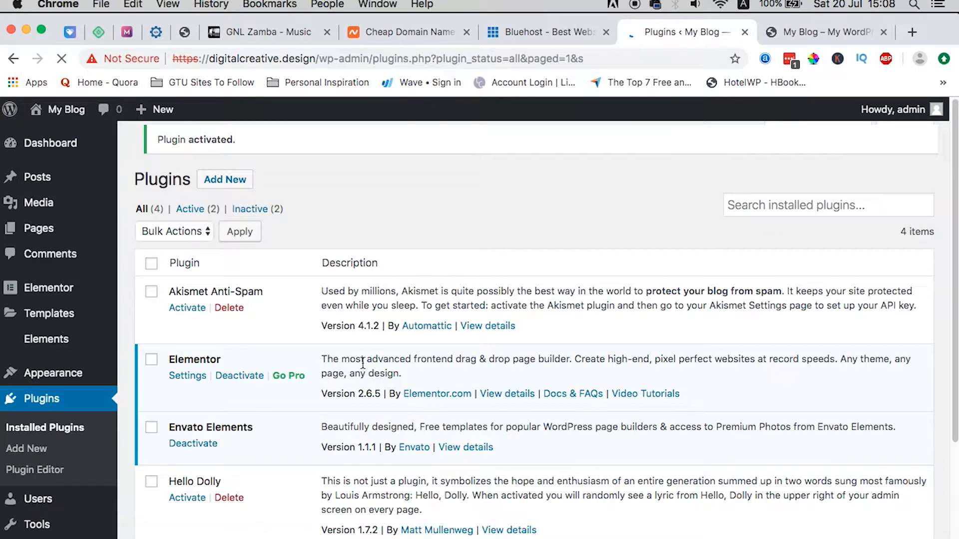
scroll(363, 363, "down", 3)
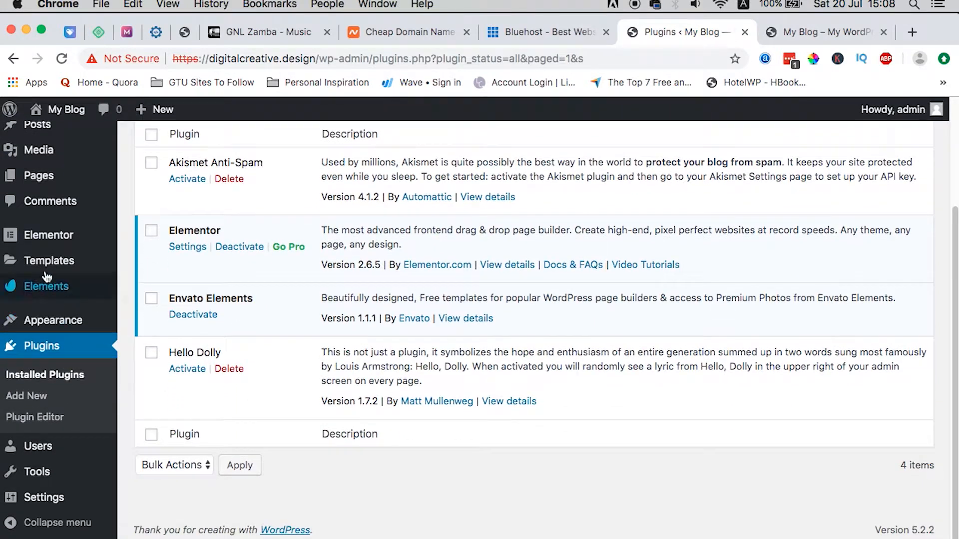
Step: Register Envato Elements with an e-mail address and accepted terms, then start a new page
left_click(55, 293)
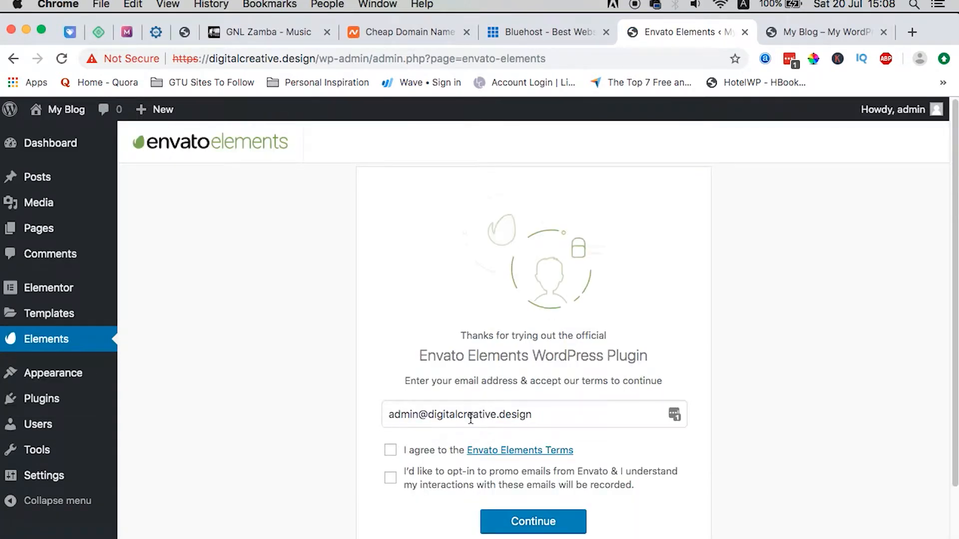
triple_click(481, 416)
type("a")
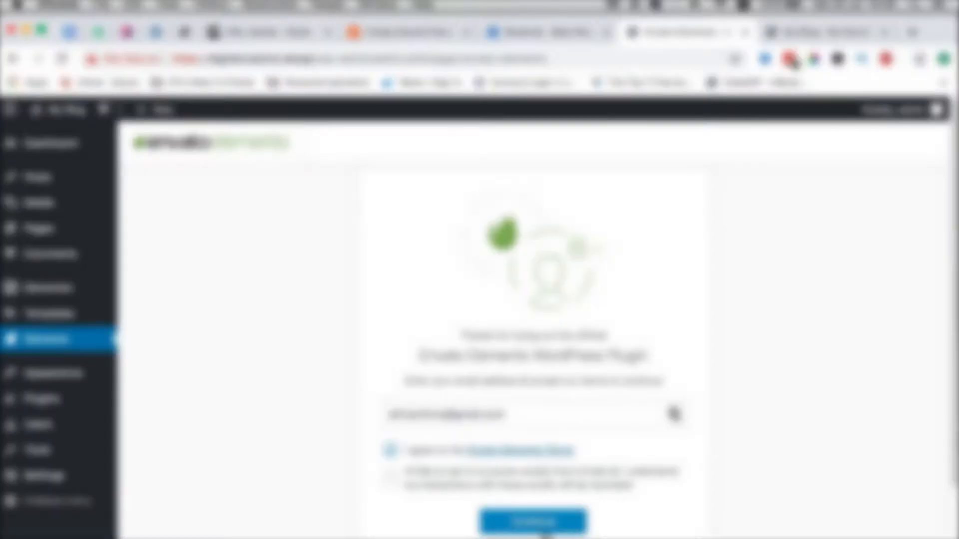
left_click(543, 533)
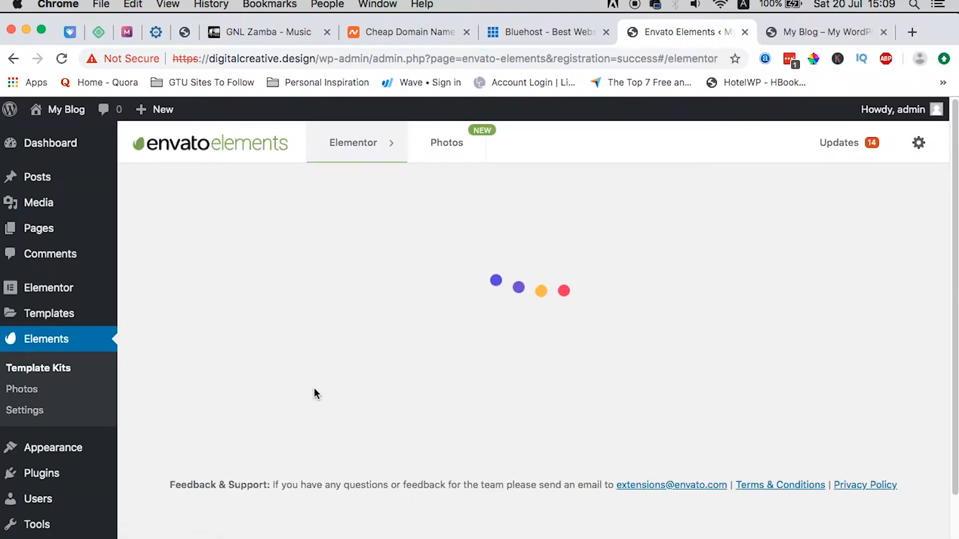
left_click(381, 537)
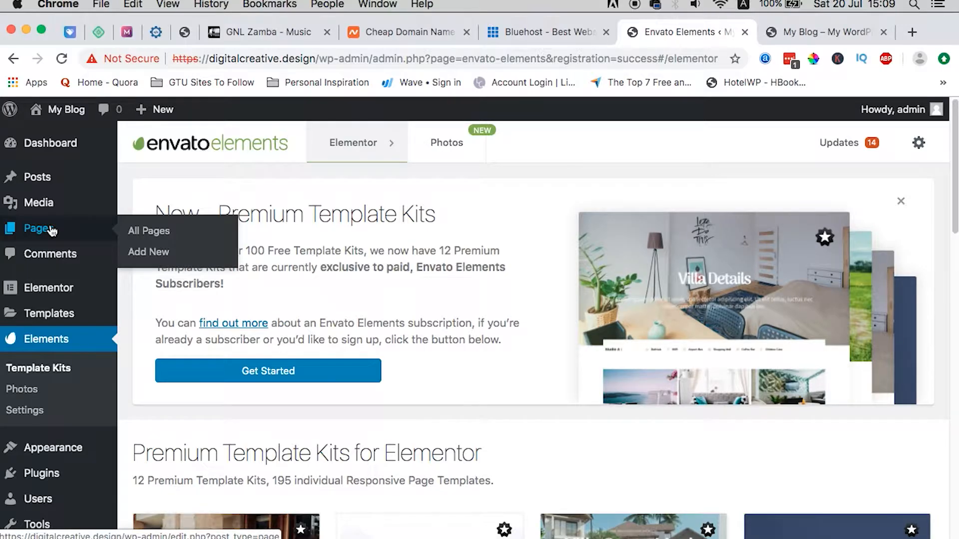
left_click(152, 252)
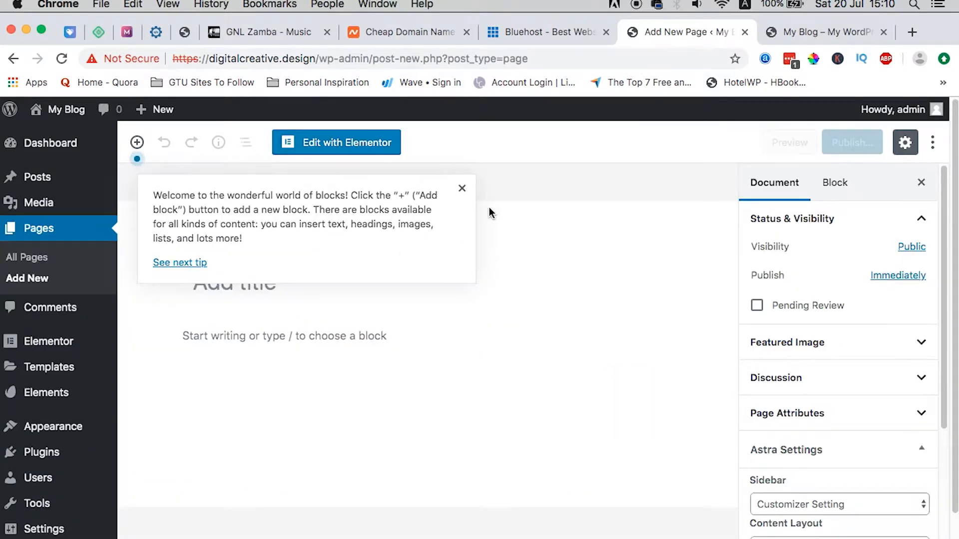
Step: Publish a new page titled 'Home'
left_click(461, 186)
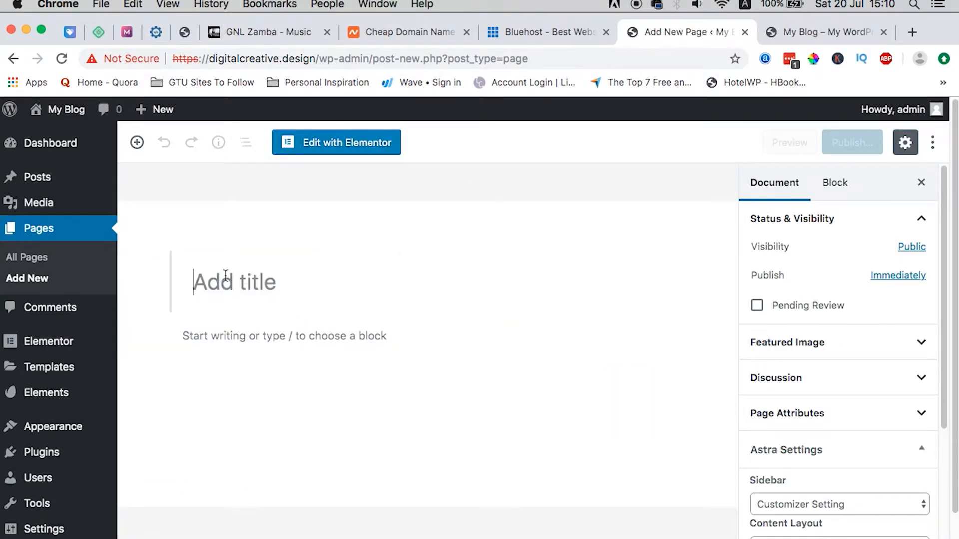
type("HOme")
key("BackSpace")
key("BackSpace")
type("ome")
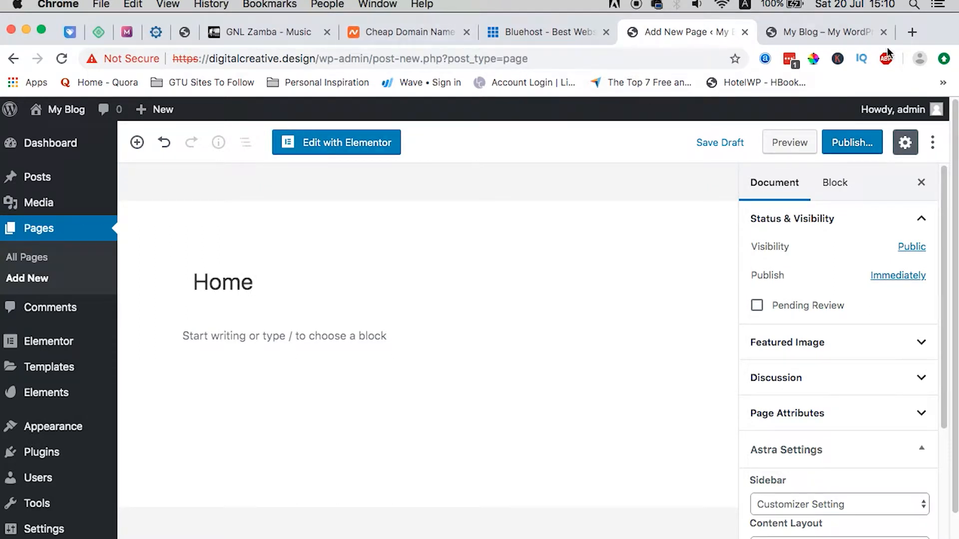
left_click(850, 146)
left_click(846, 142)
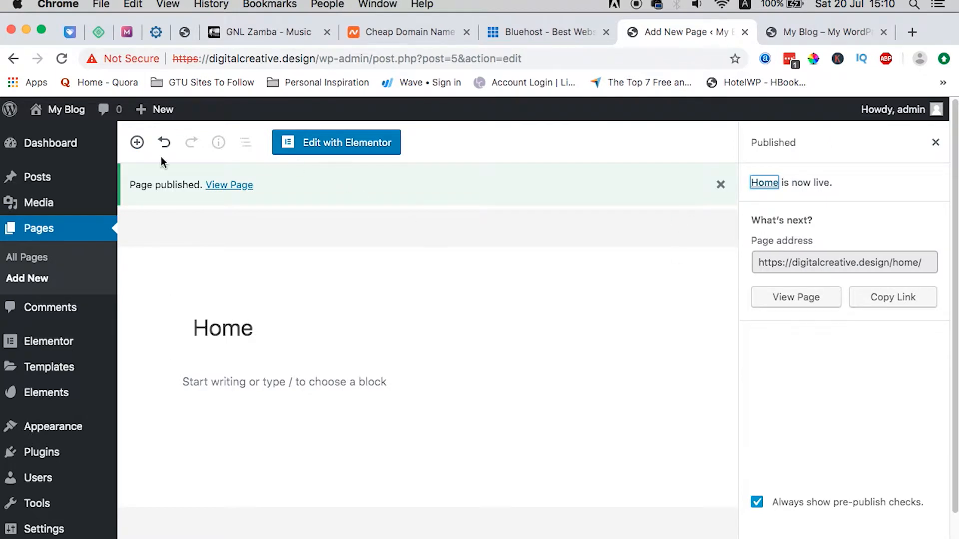
Step: Create and publish a page titled 'About'
mouse_move(145, 109)
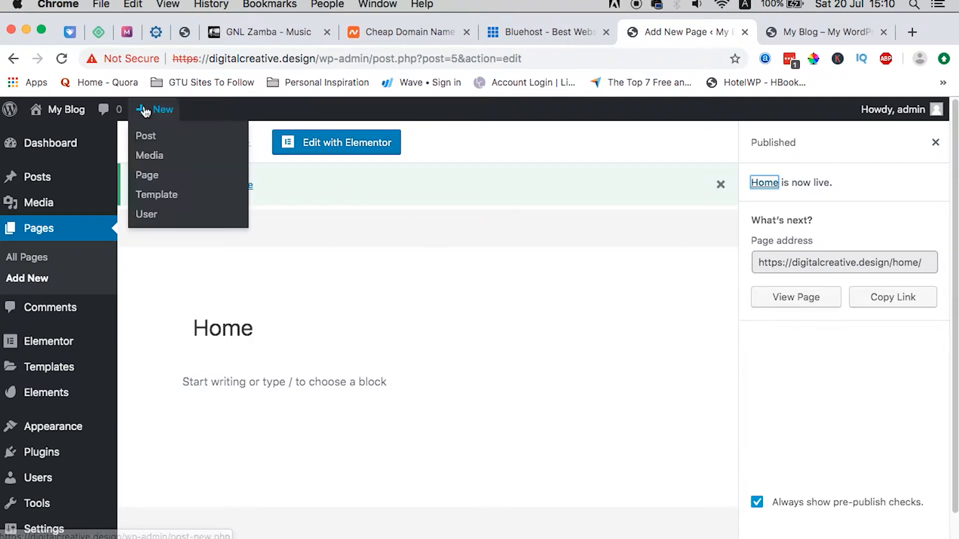
left_click(146, 176)
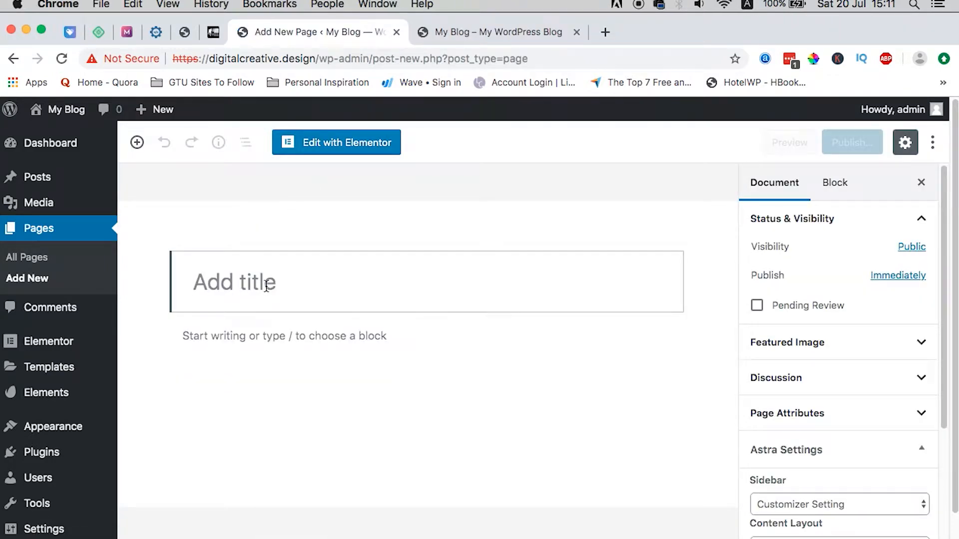
type("About")
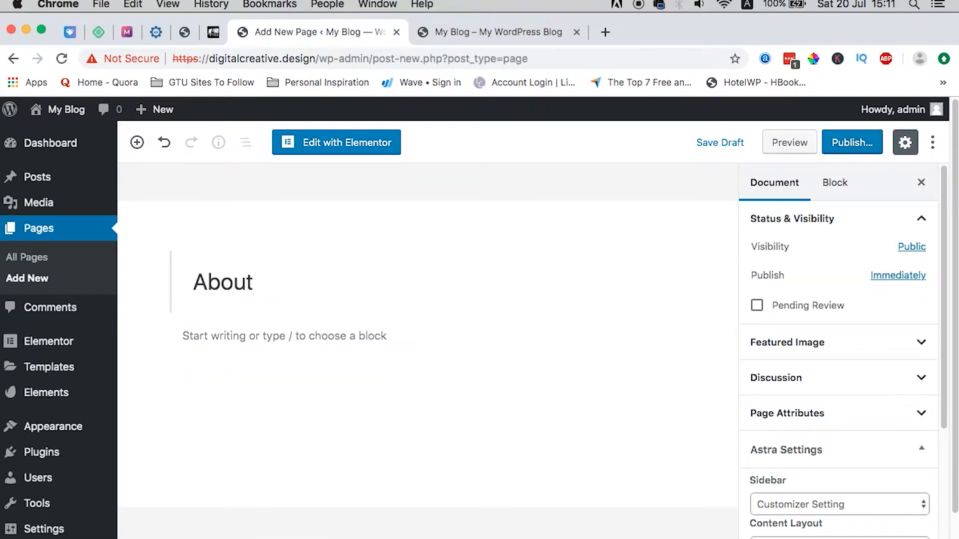
left_click(844, 145)
left_click(847, 145)
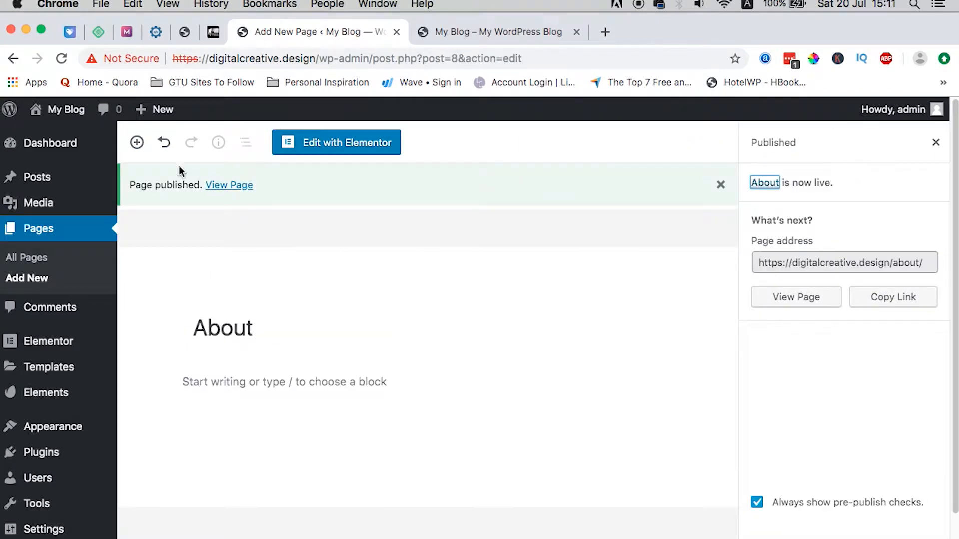
Step: Create and publish a 'Services' page, then start another blank page
mouse_move(152, 111)
left_click(151, 178)
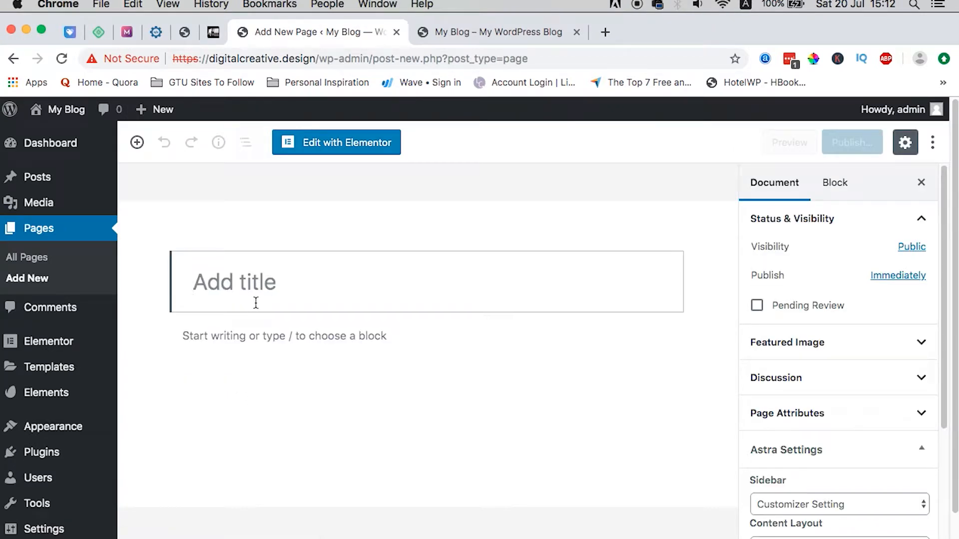
type("Services")
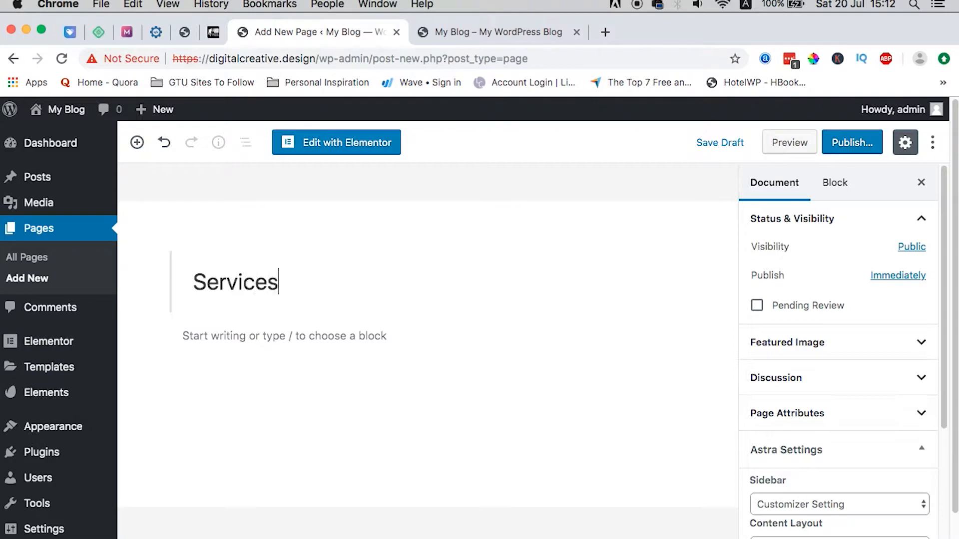
left_click(858, 148)
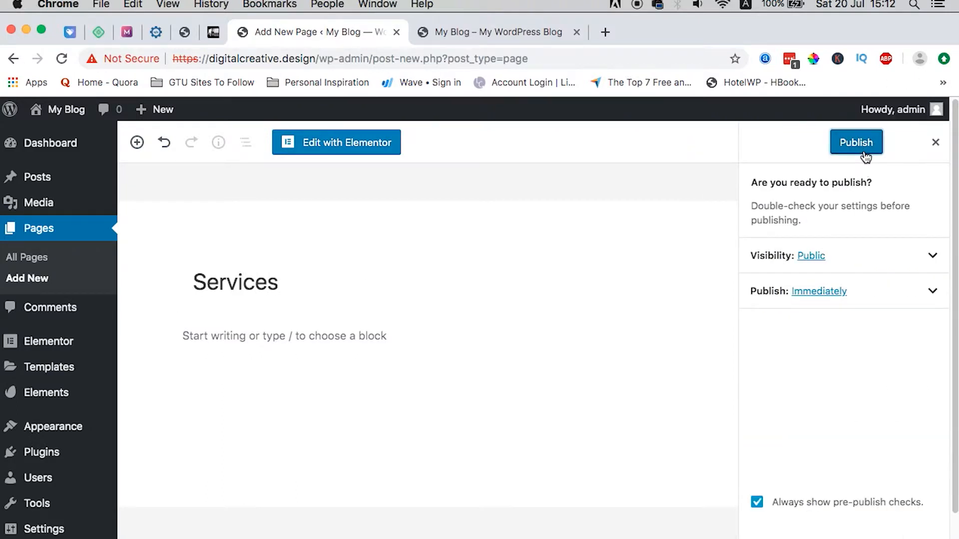
left_click(865, 151)
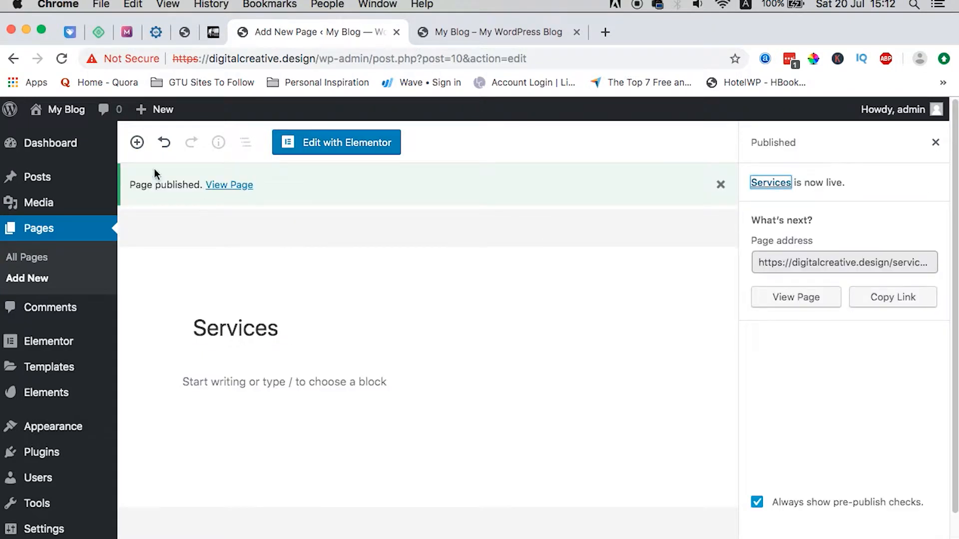
mouse_move(155, 112)
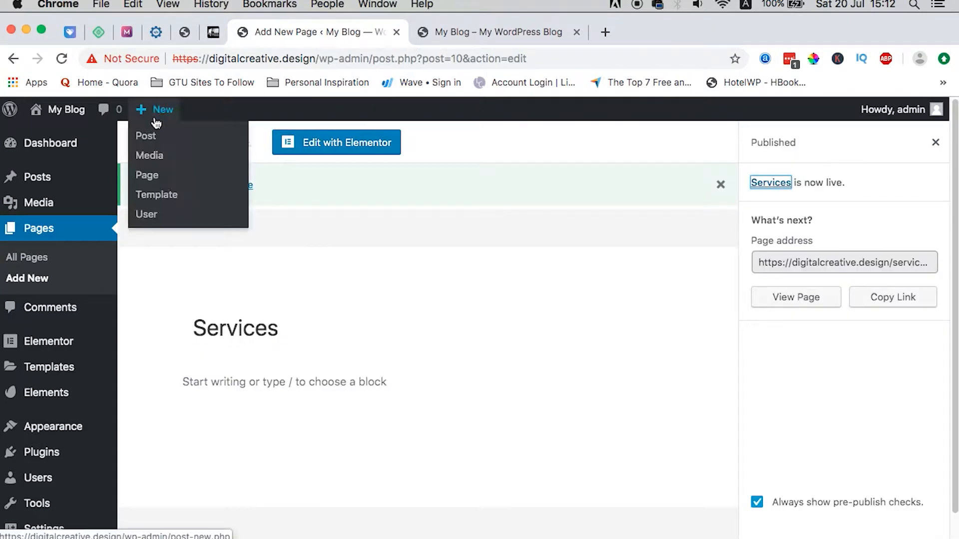
left_click(146, 176)
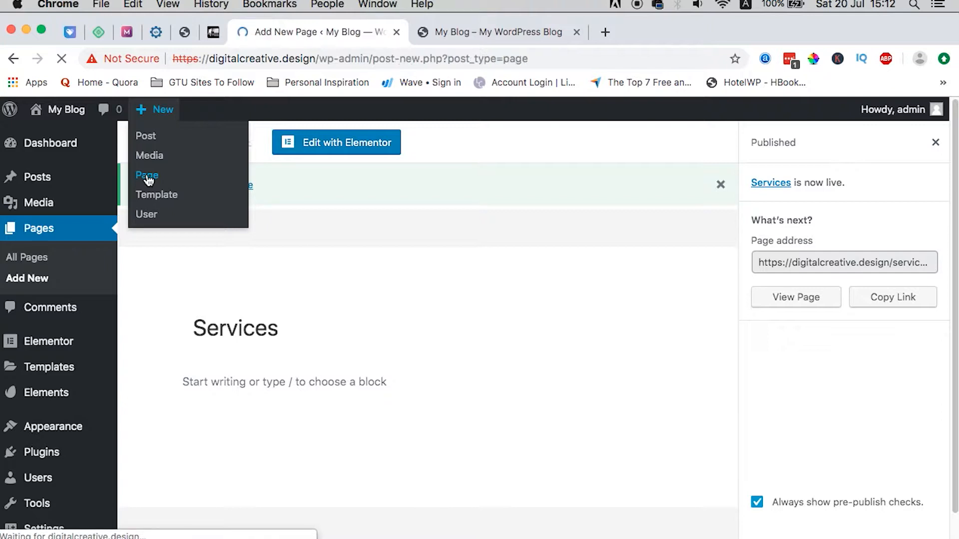
Step: Publish the new page titled 'Contact'
left_click(250, 284)
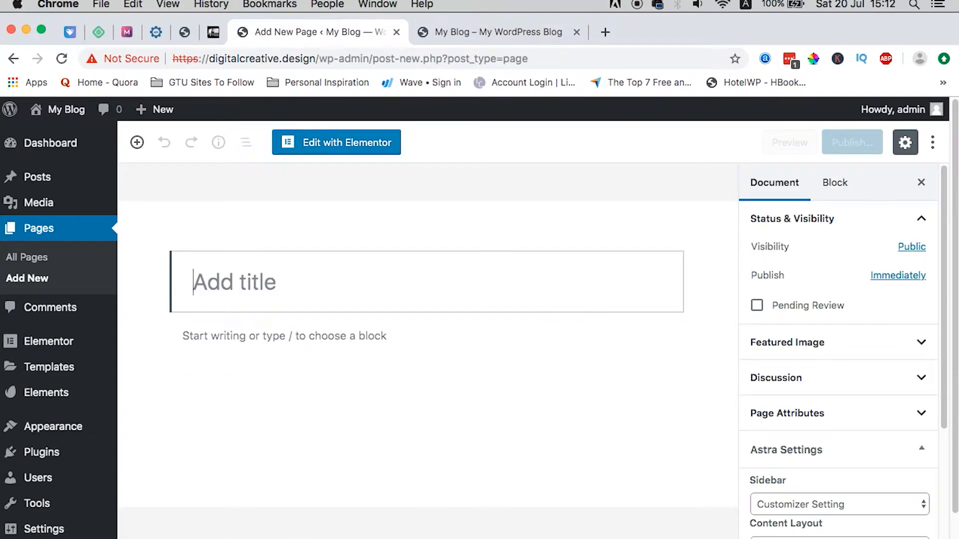
type("Contact")
left_click(852, 143)
left_click(853, 142)
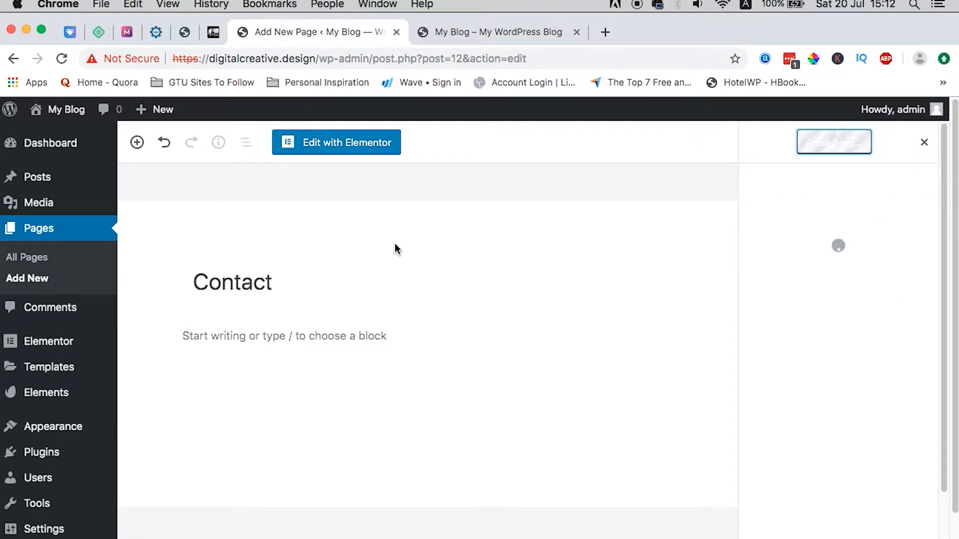
Step: Create and publish a 'Blog' page, then view All Pages
mouse_move(146, 111)
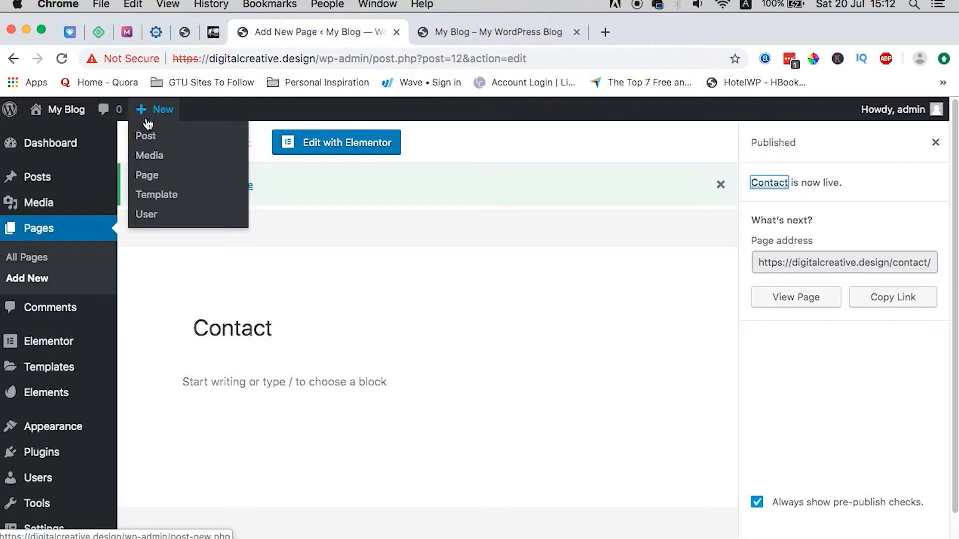
left_click(144, 177)
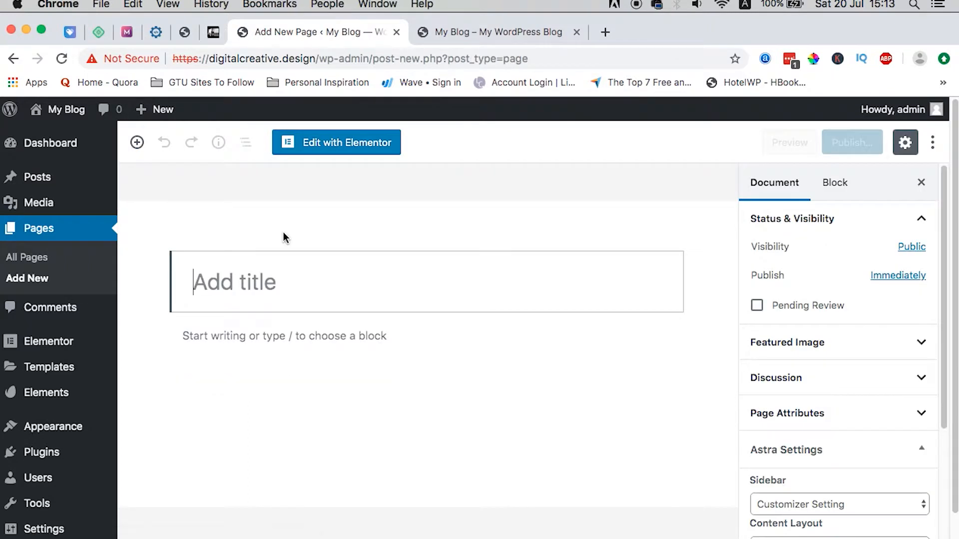
type("Blog")
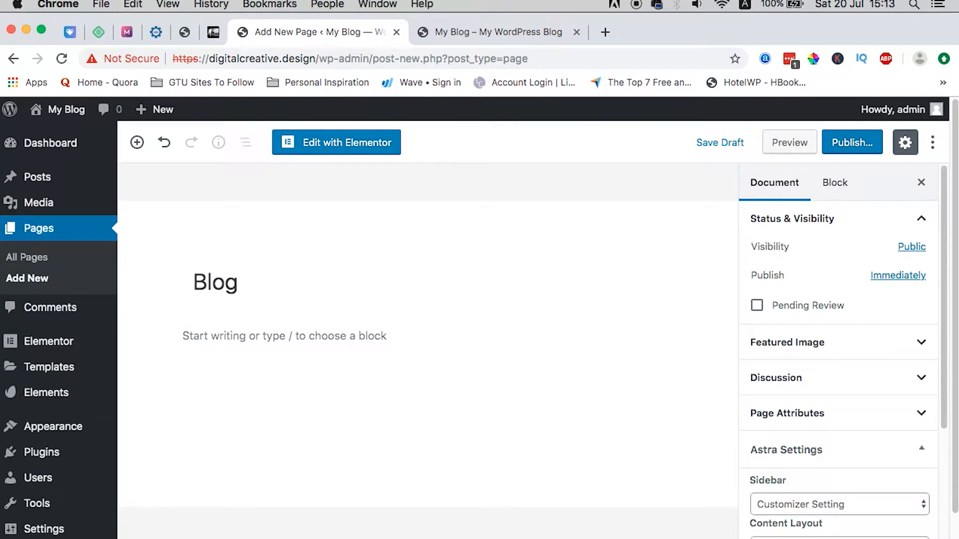
left_click(850, 142)
left_click(849, 142)
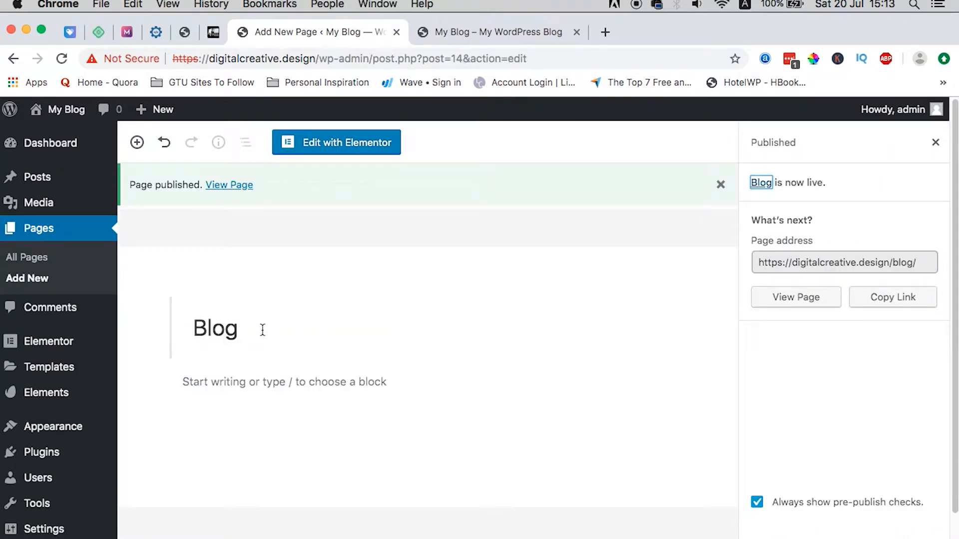
left_click(28, 258)
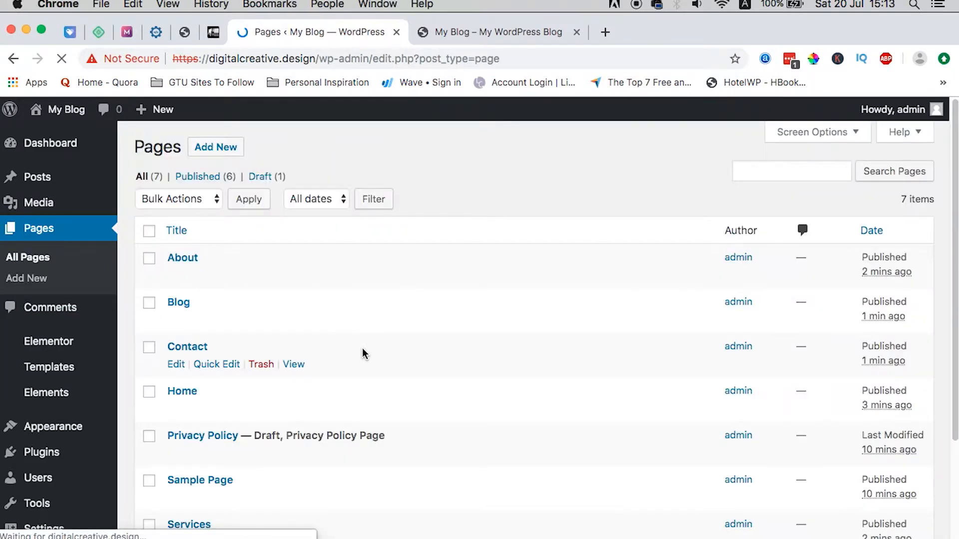
Step: Move the Sample Page to the trash
scroll(365, 354, "down", 3)
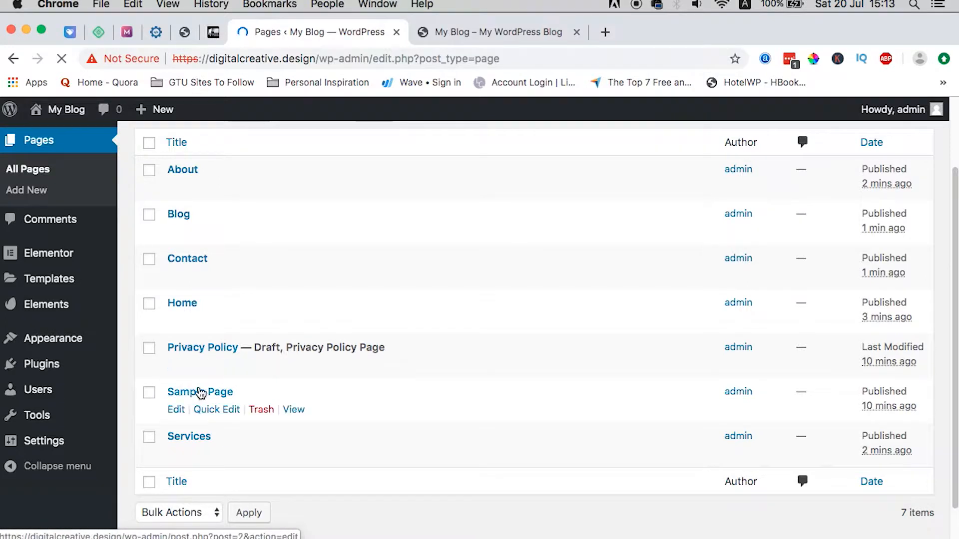
left_click(259, 410)
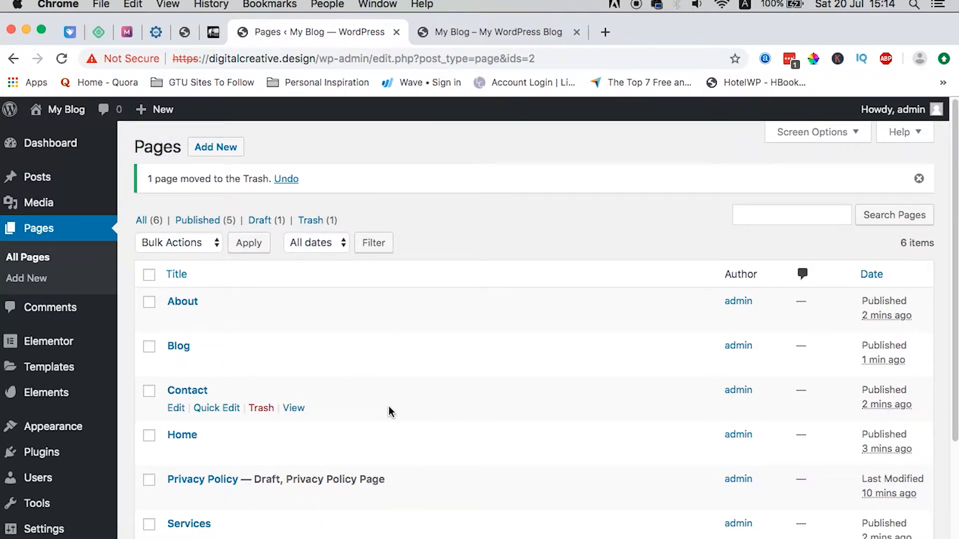
scroll(389, 412, "down", 3)
Step: Go to Appearance > Menus and briefly check the demo site in Safari
mouse_move(13, 401)
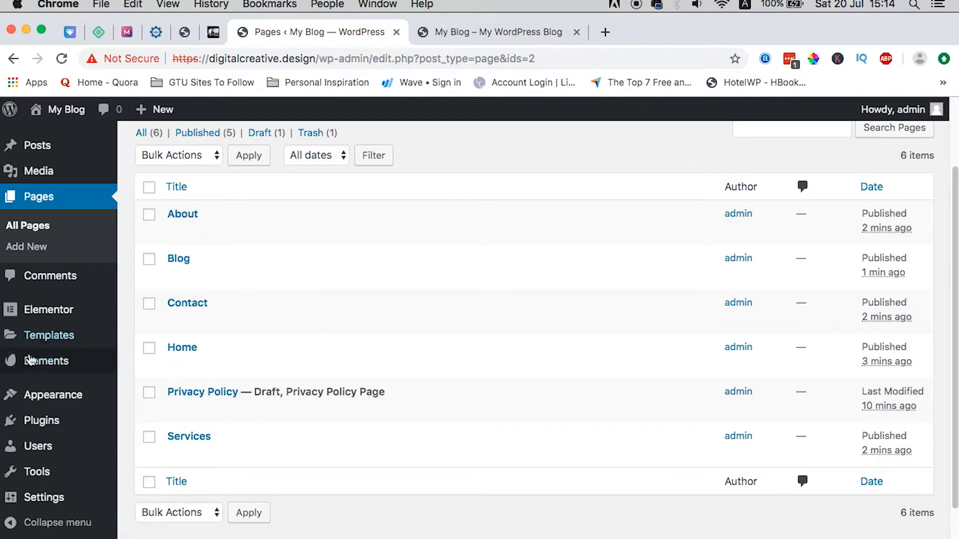
left_click(148, 462)
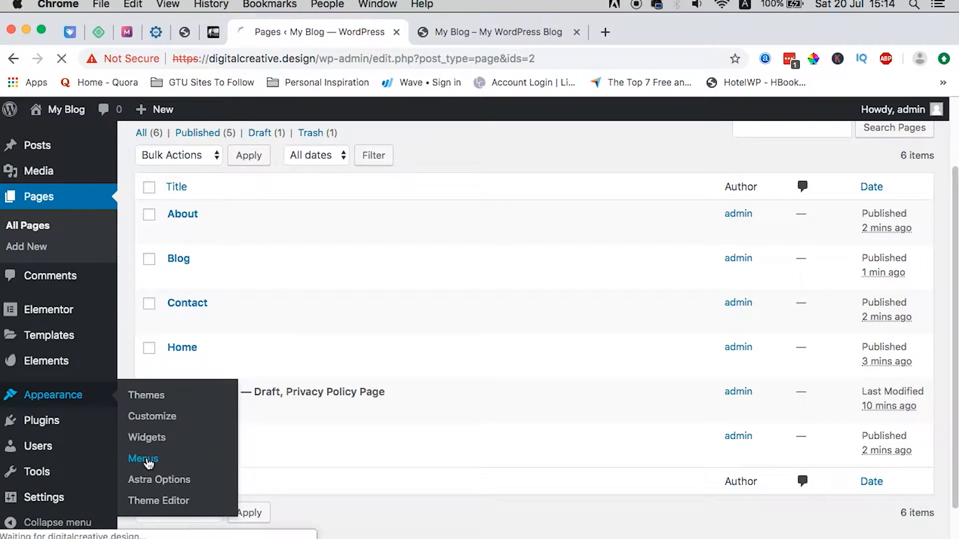
left_click(392, 538)
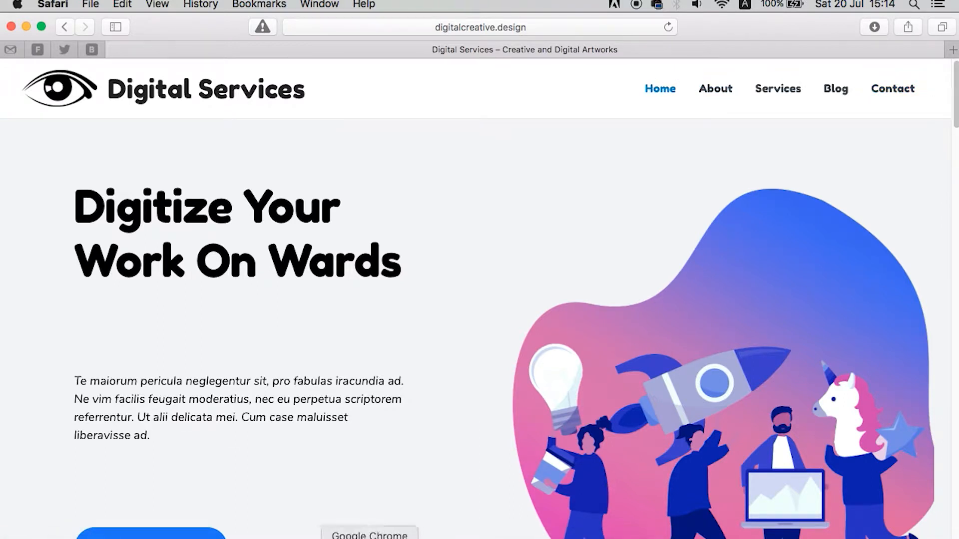
left_click(371, 537)
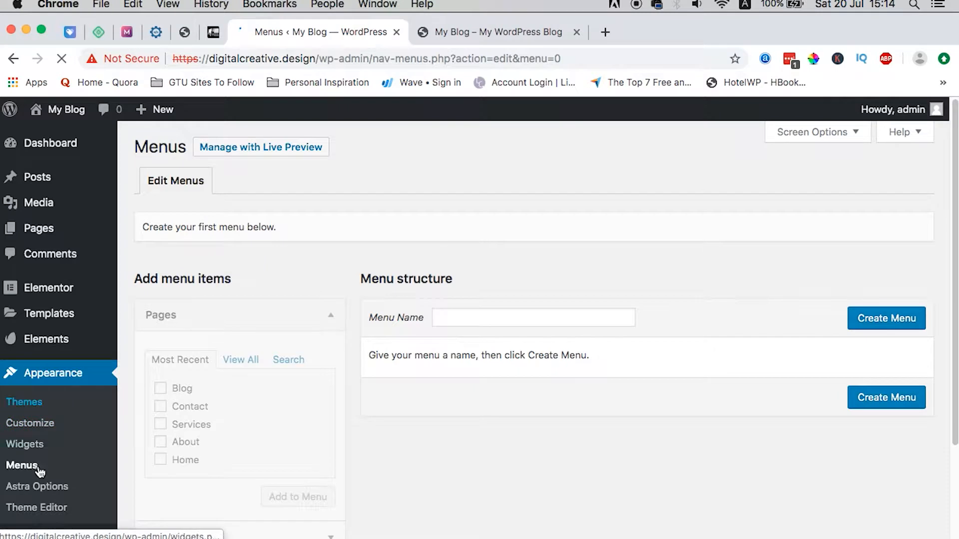
Step: Create a new navigation menu named 'Main Menu'
left_click(494, 318)
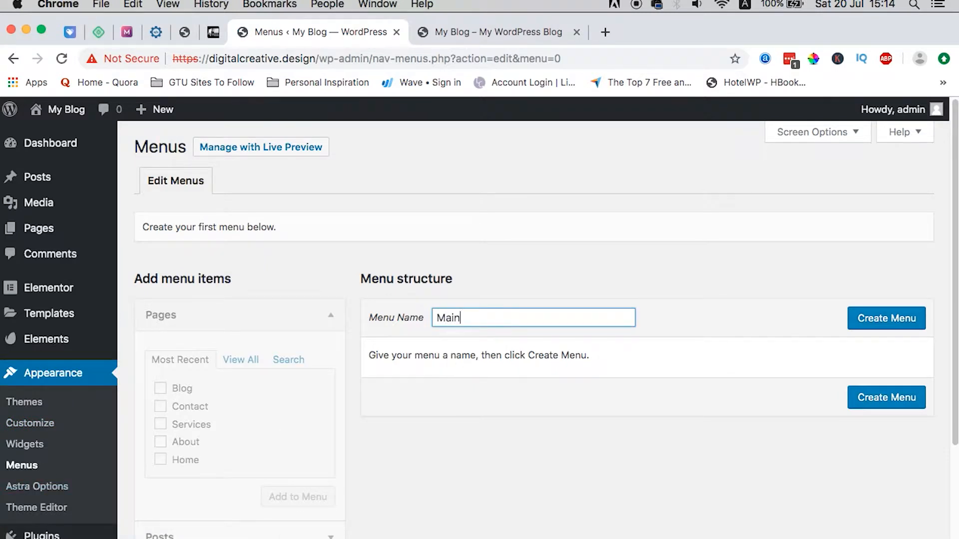
left_click(908, 318)
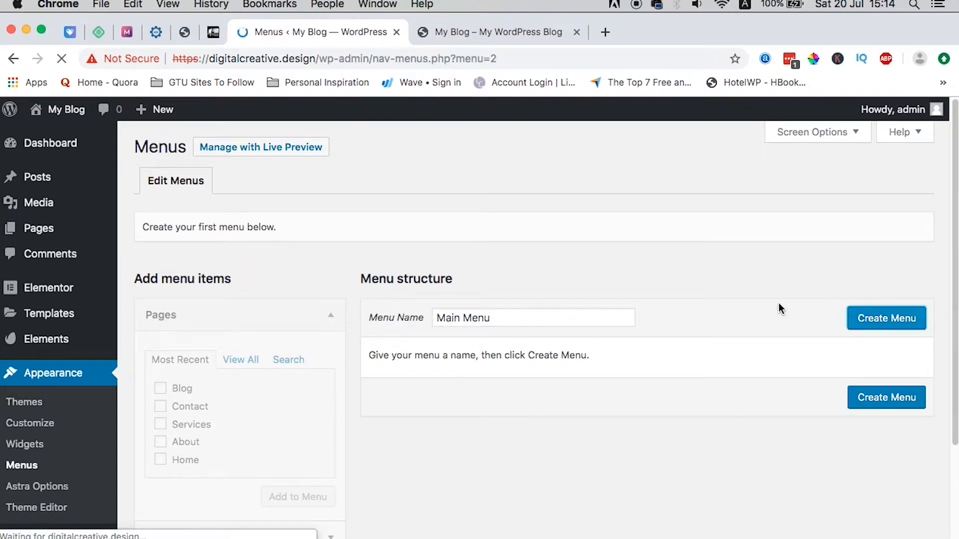
scroll(616, 374, "down", 3)
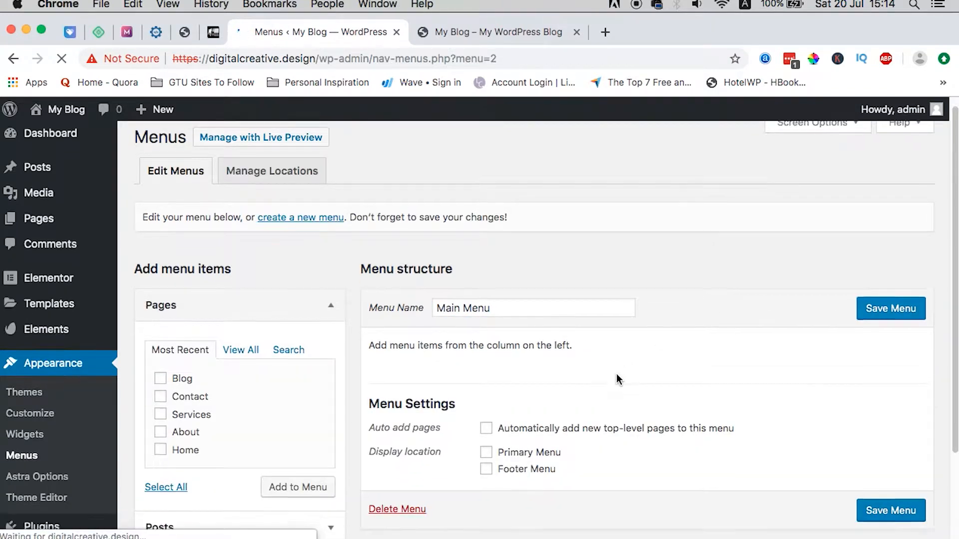
Step: Add the Blog, Contact, Services and About pages with Primary Menu as location, then view the live site
left_click(186, 316)
left_click(186, 332)
left_click(186, 351)
left_click(186, 368)
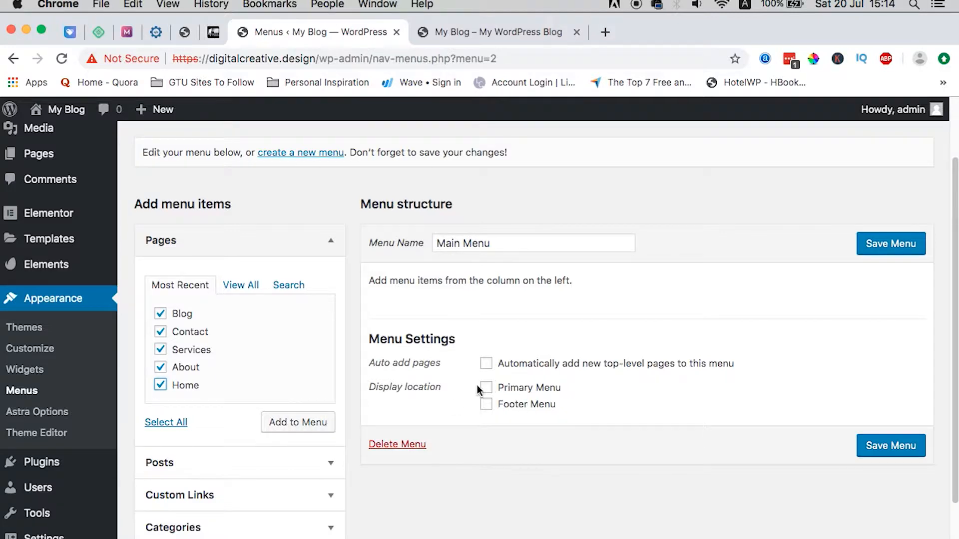
left_click(517, 390)
left_click(303, 428)
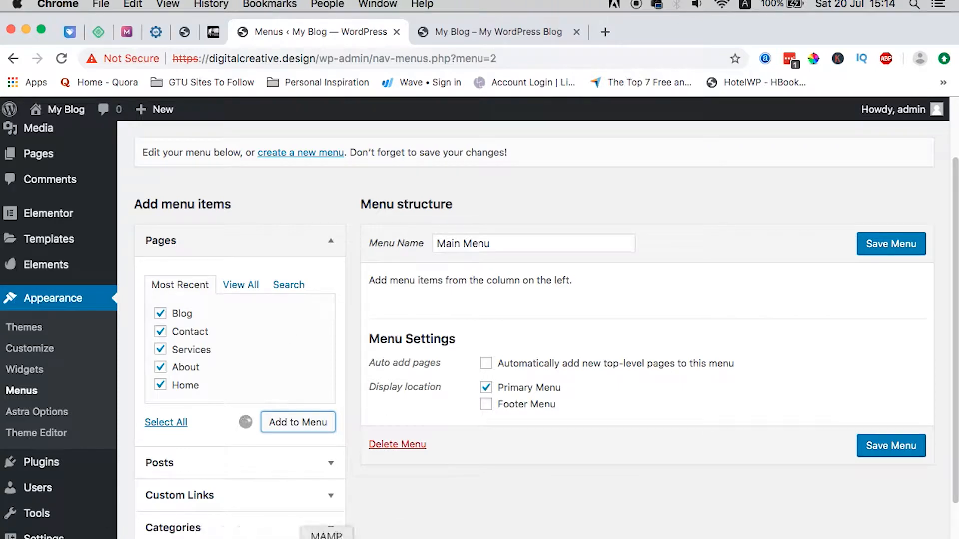
left_click(395, 535)
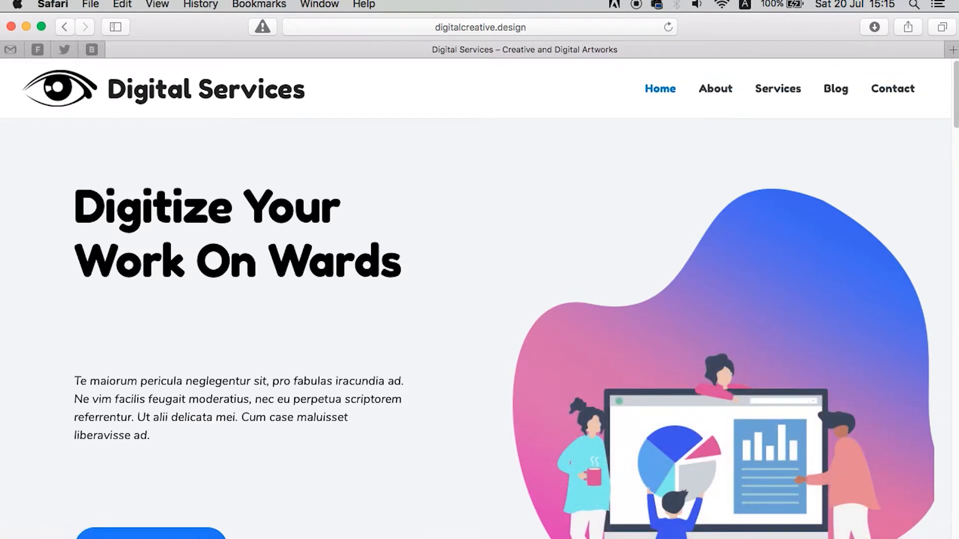
Step: Reorder Main Menu to Home, About, Services and save it
left_click(353, 536)
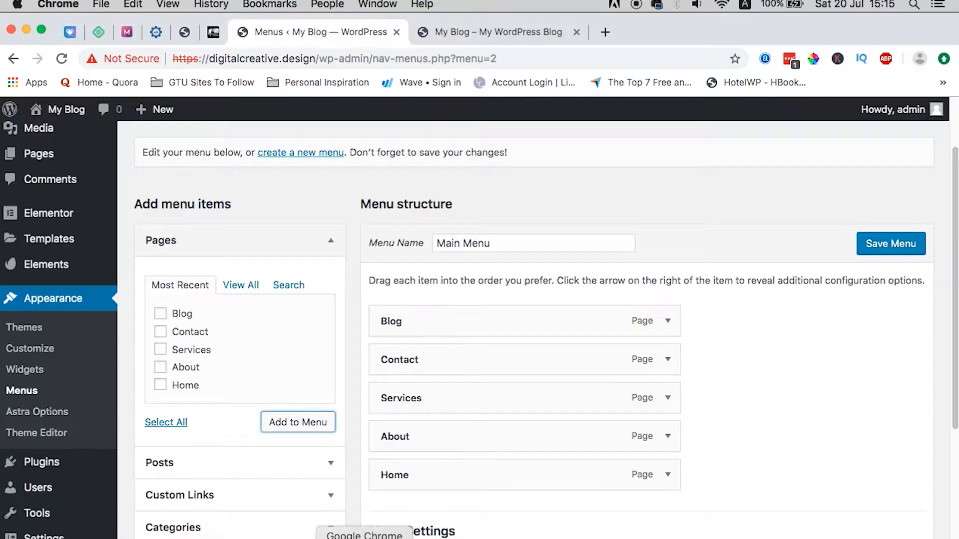
scroll(794, 343, "down", 2)
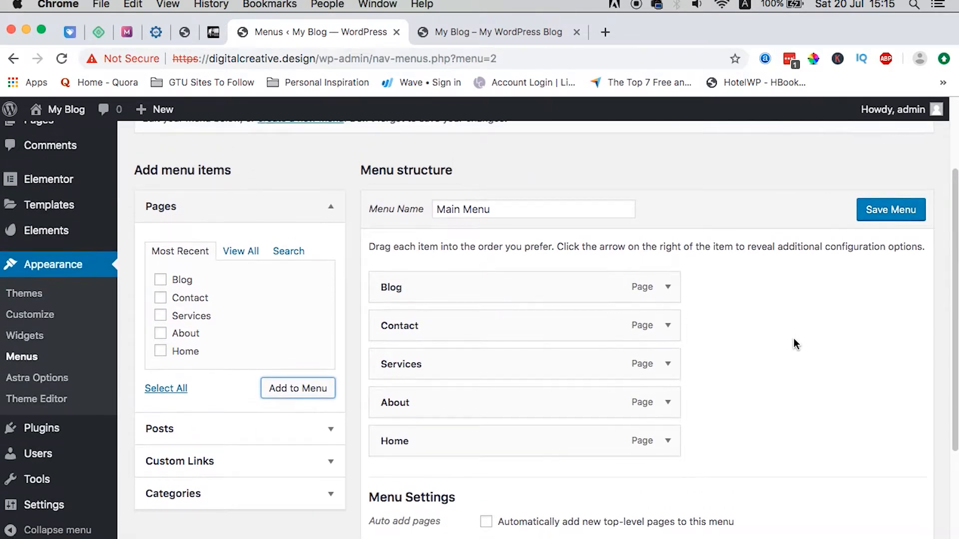
left_click_drag(452, 434, 436, 282)
left_click_drag(415, 443, 410, 330)
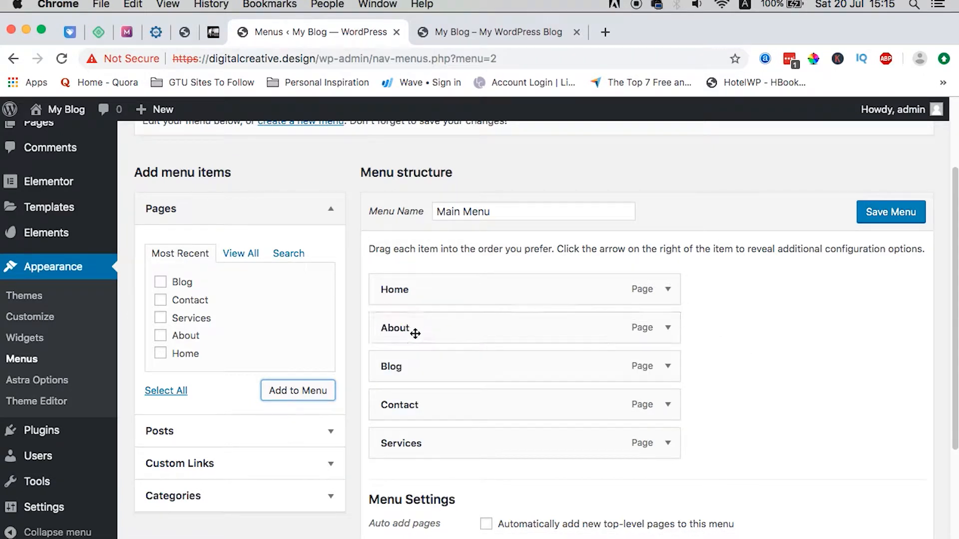
left_click_drag(407, 443, 409, 366)
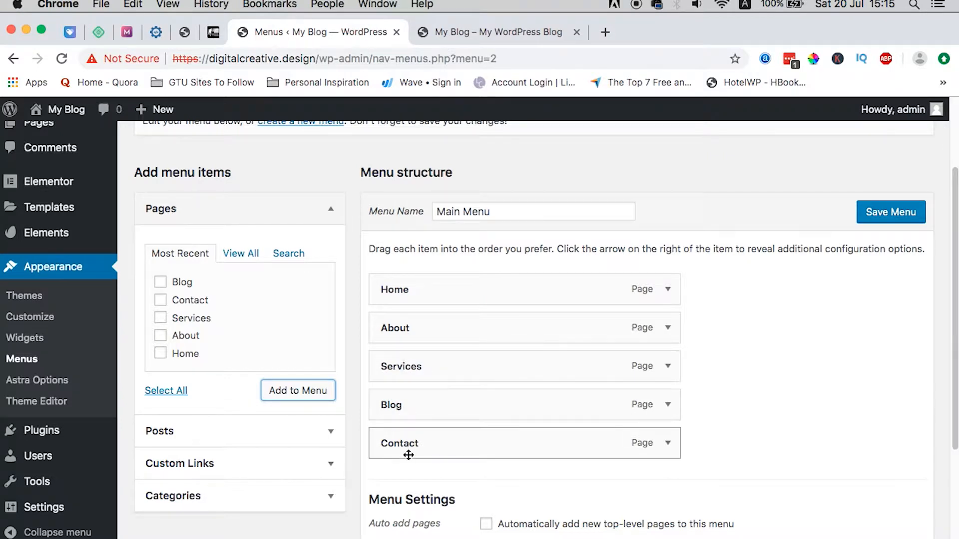
scroll(717, 412, "down", 5)
left_click(888, 474)
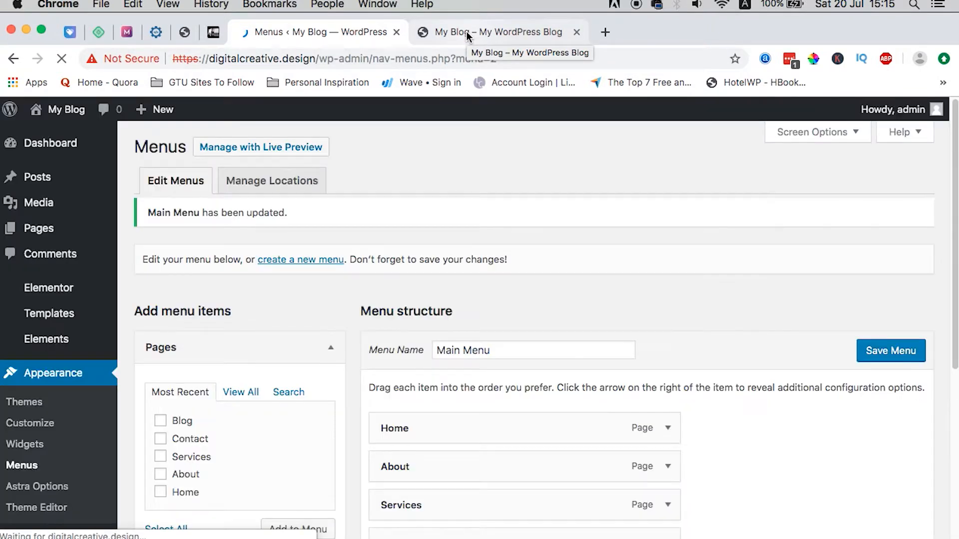
Step: Reload the live front page to check the new layout, then launch the Customizer
left_click(468, 33)
left_click(62, 59)
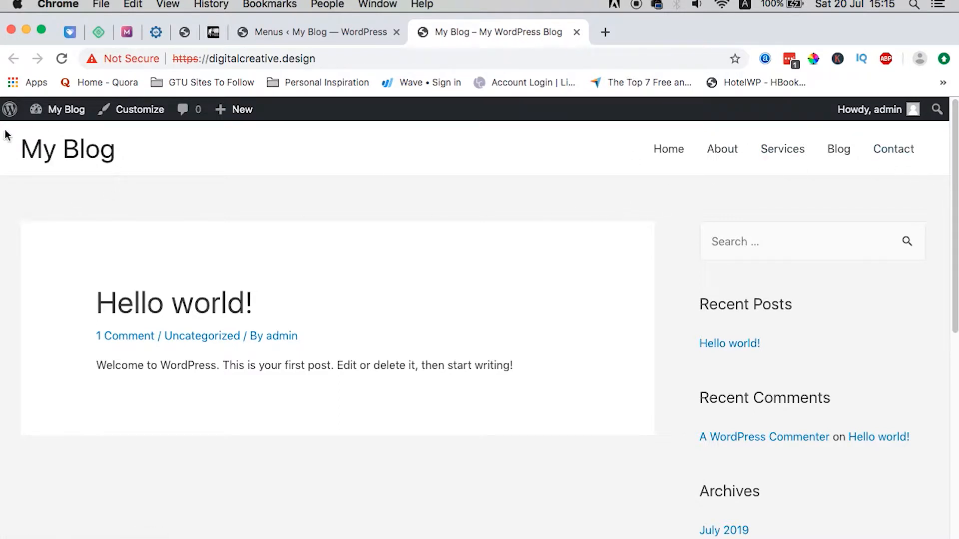
left_click(289, 33)
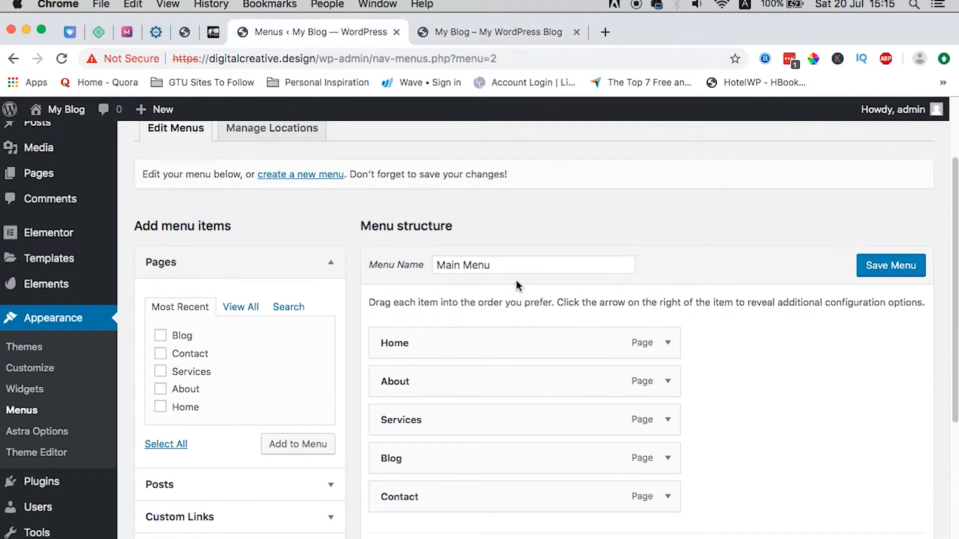
left_click(21, 373)
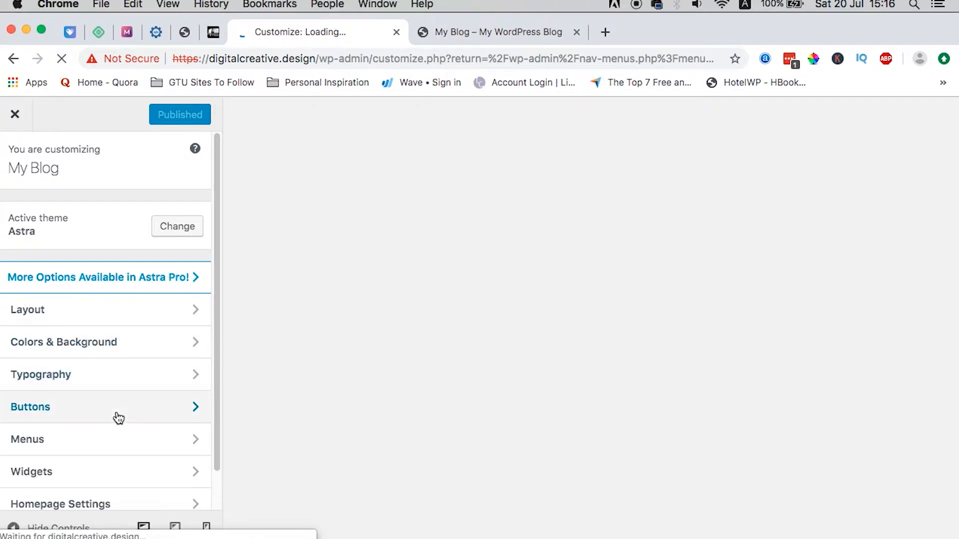
Step: Change the Site Title to 'Digital Services' under Layout > Header > Site Identity
left_click(105, 320)
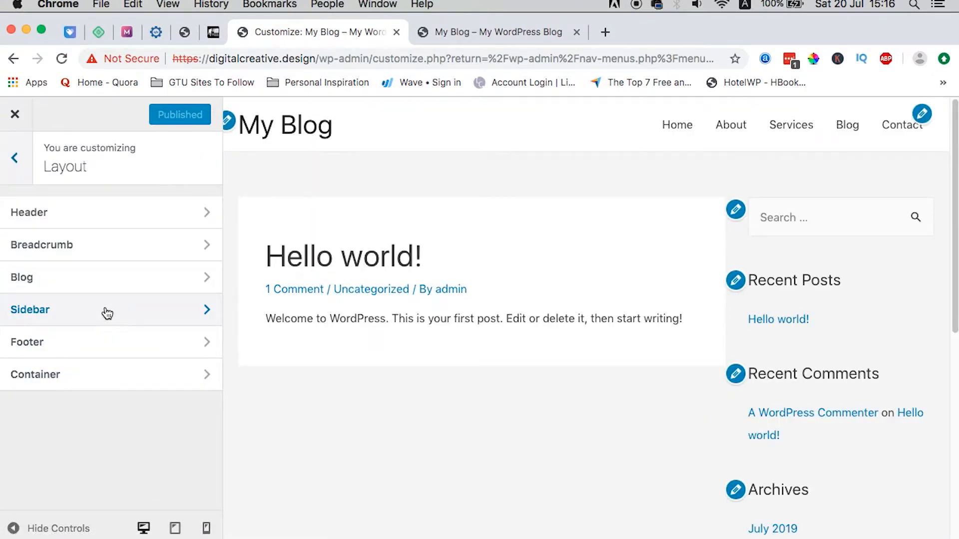
left_click(99, 206)
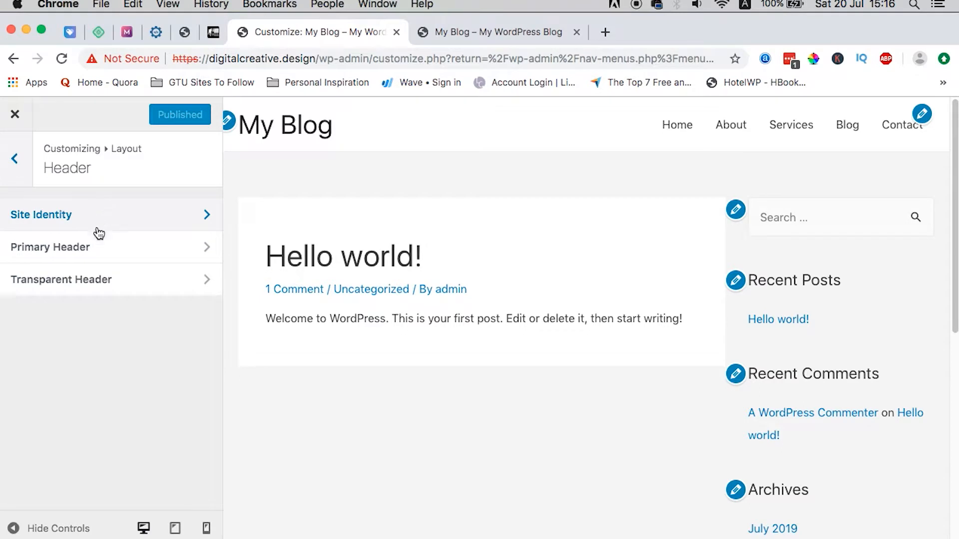
left_click(99, 229)
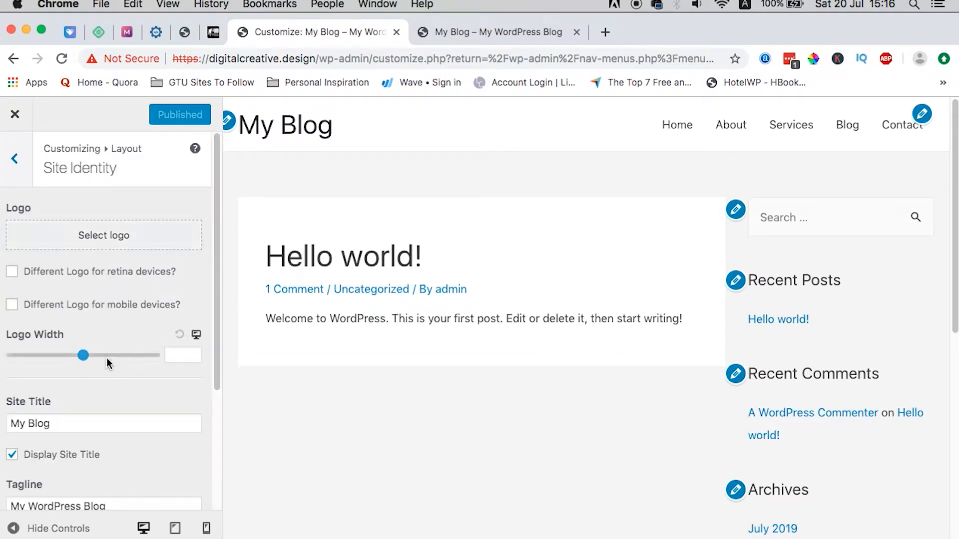
scroll(106, 358, "down", 5)
triple_click(50, 306)
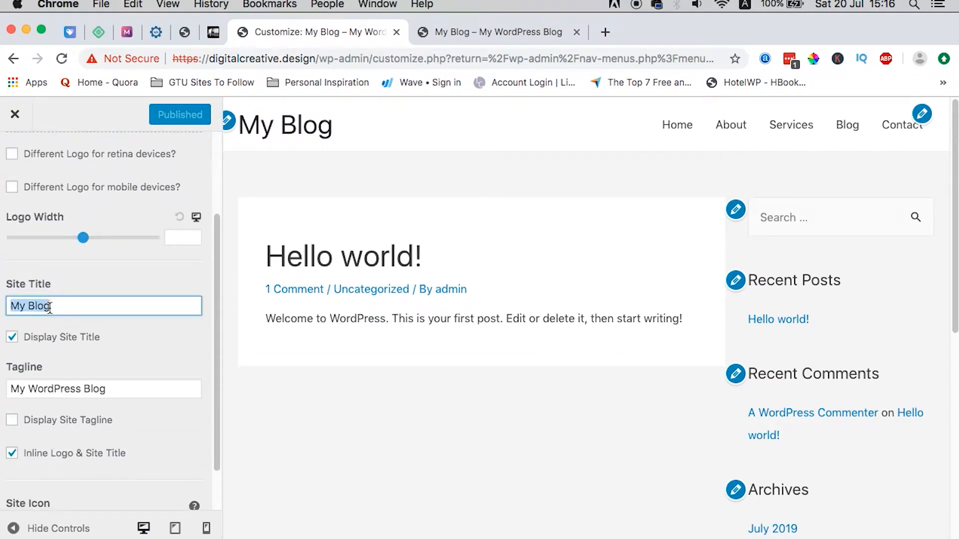
left_click(393, 538)
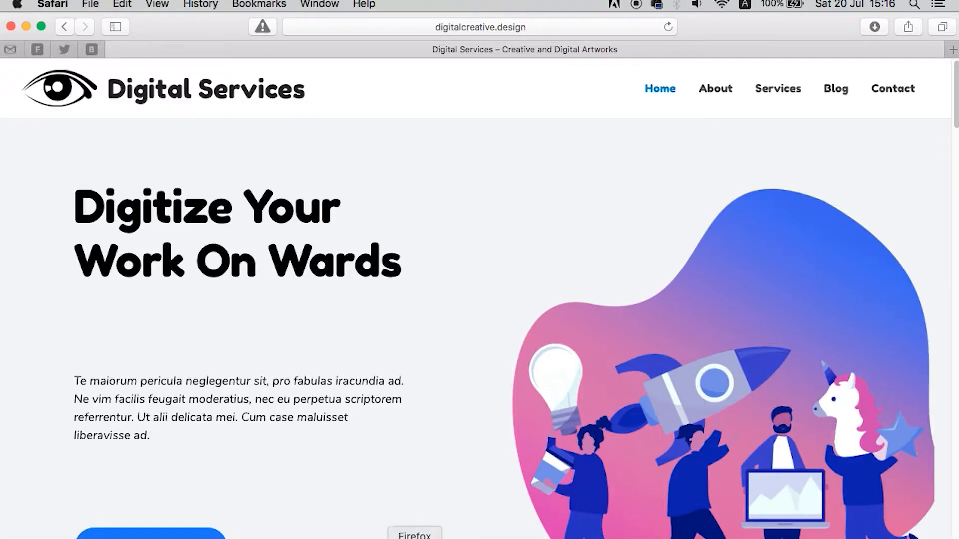
left_click(379, 537)
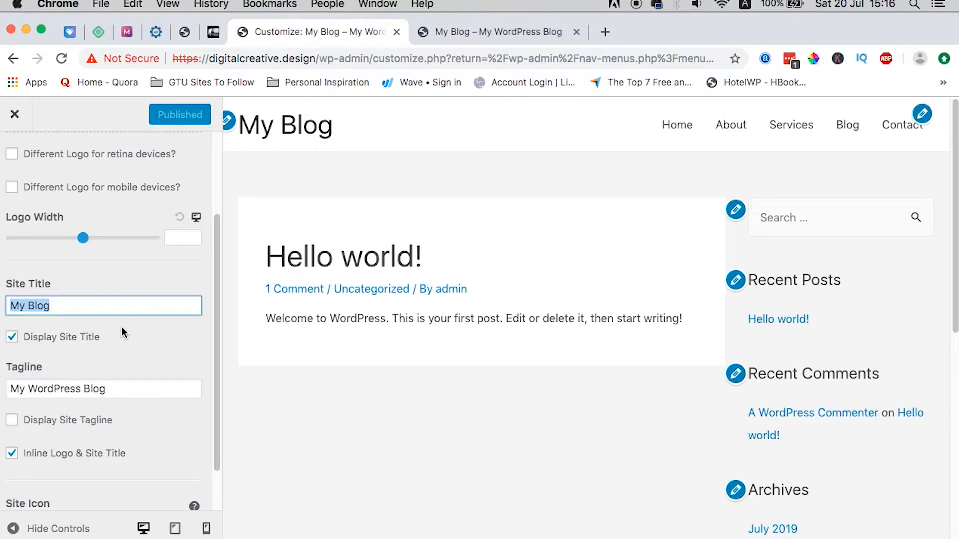
type("Digital Services")
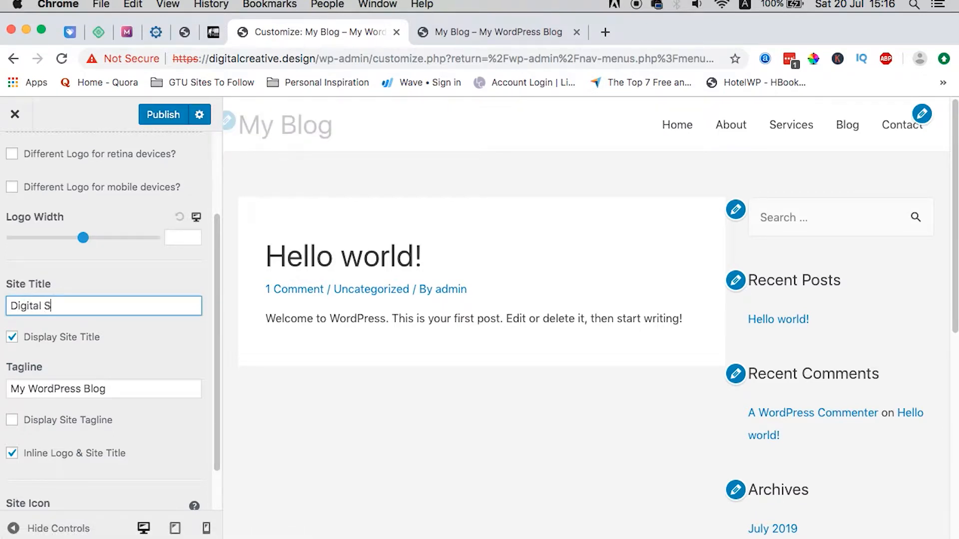
Step: Set the tagline to 'For All Your Digital Needs' and begin selecting a site logo
triple_click(86, 383)
type("A")
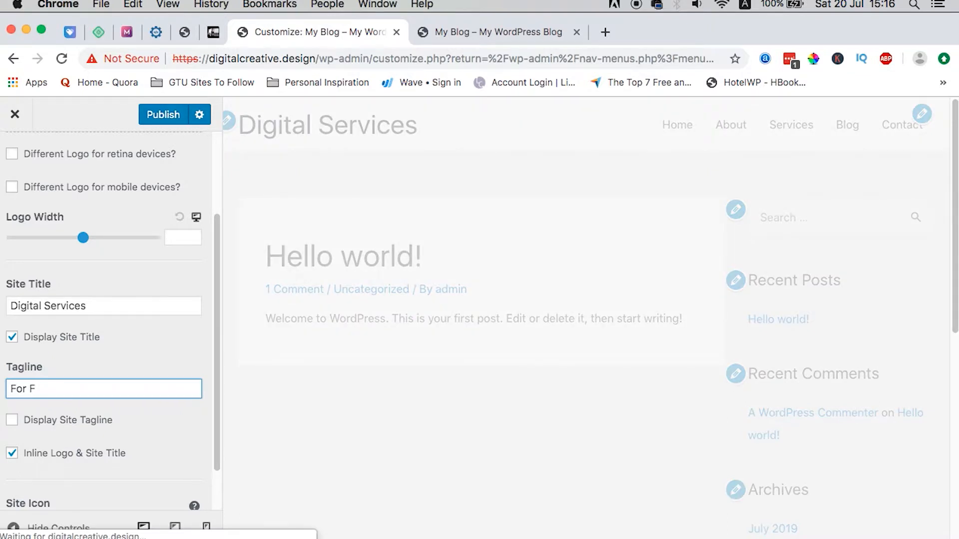
type("or All Your Digital Needs")
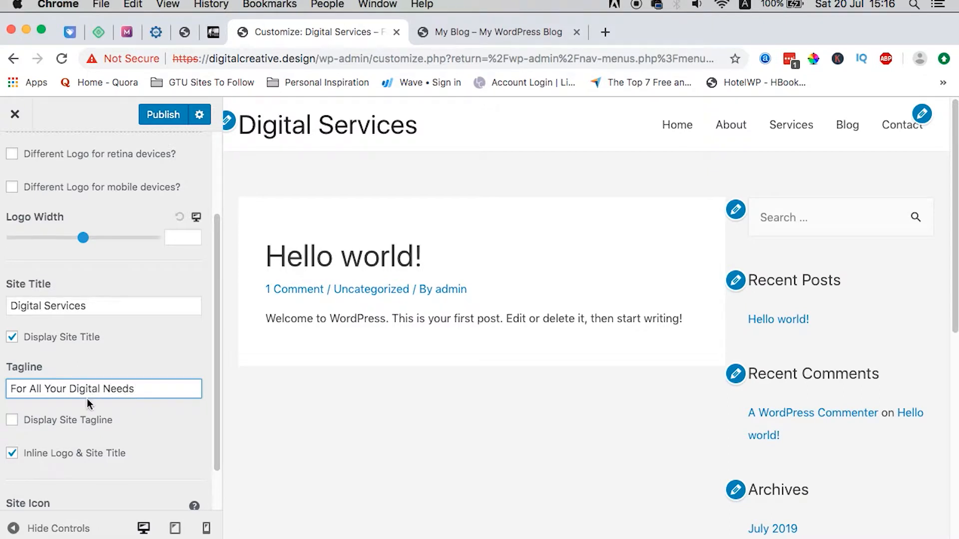
scroll(96, 469, "up", 3)
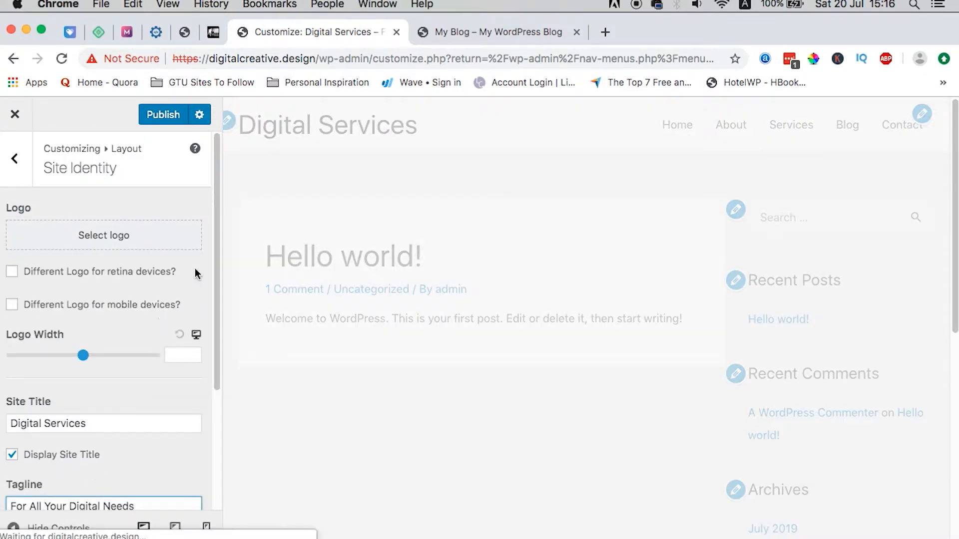
left_click(448, 35)
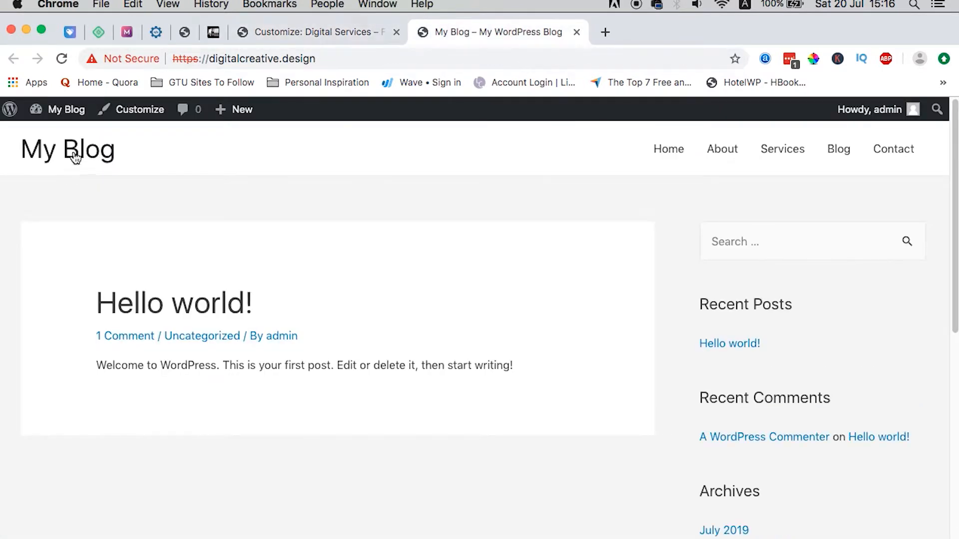
left_click(310, 32)
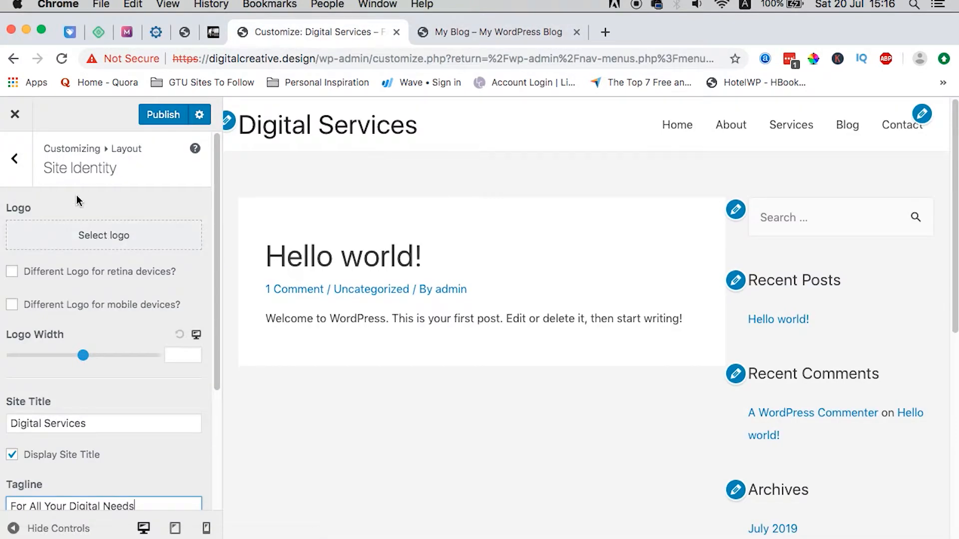
left_click(115, 234)
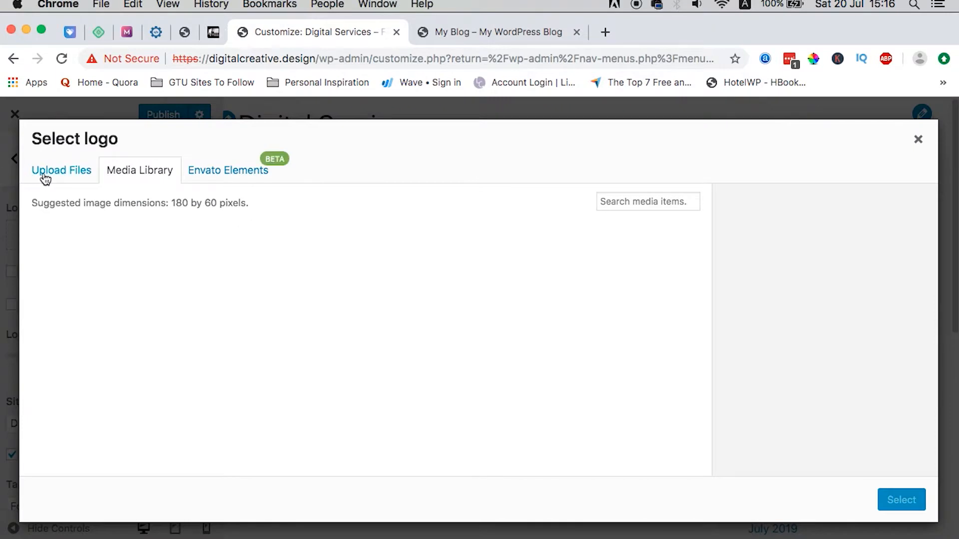
Step: Upload Digital-Eye.png and use it as the logo without cropping
left_click(46, 176)
left_click(472, 358)
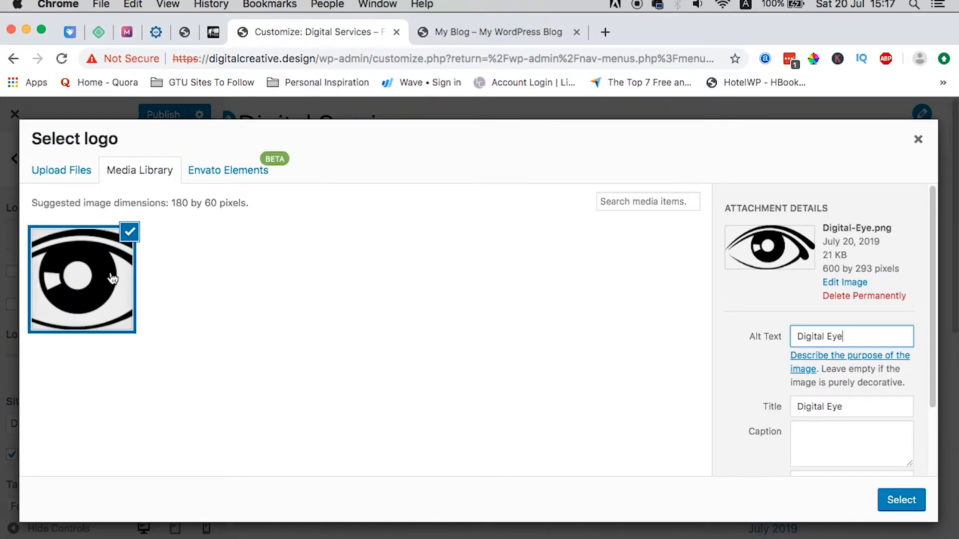
left_click(888, 501)
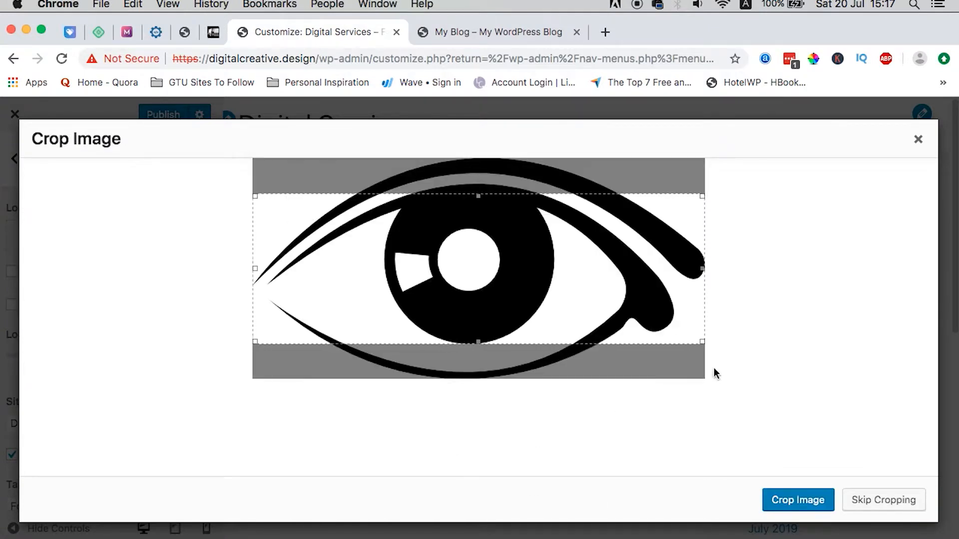
left_click(883, 500)
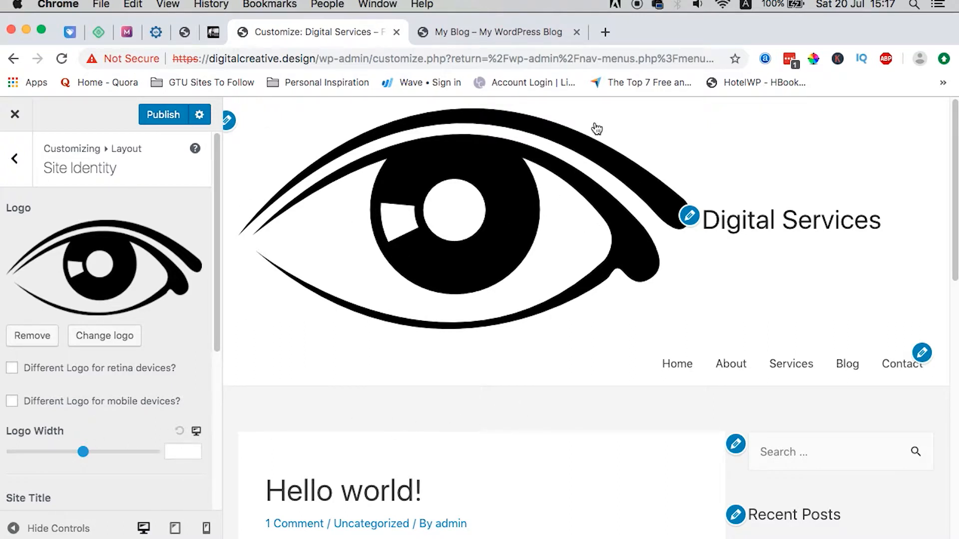
Step: Set the logo width to 100 and publish the site identity changes
left_click_drag(83, 452, 36, 456)
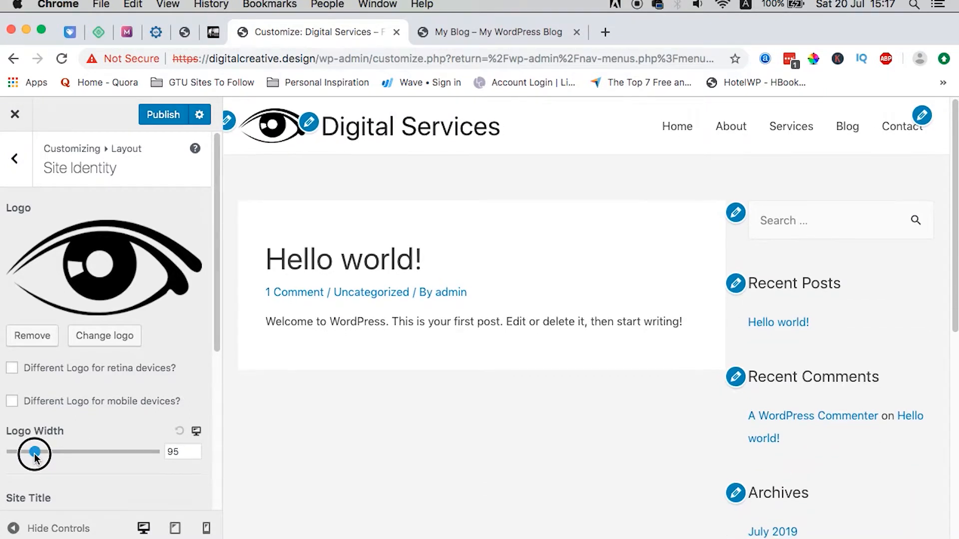
left_click(180, 452)
double_click(180, 452)
type("100")
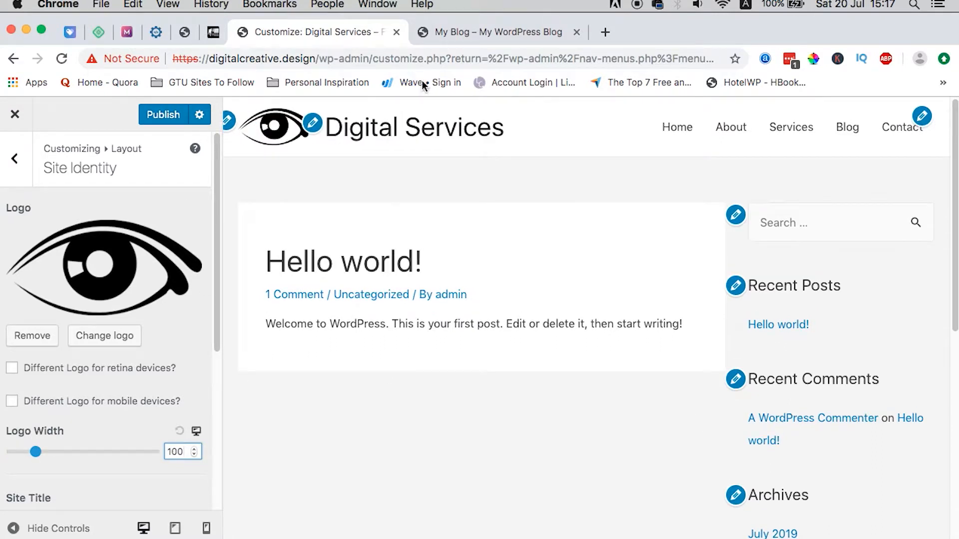
left_click(157, 113)
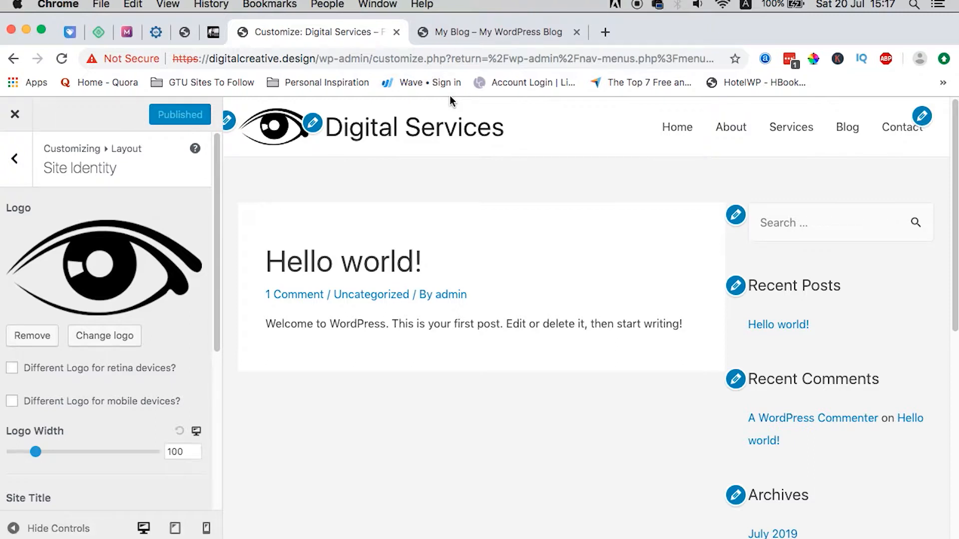
Step: Reload the live site to confirm the eye logo and Digital Services title appear
left_click(518, 33)
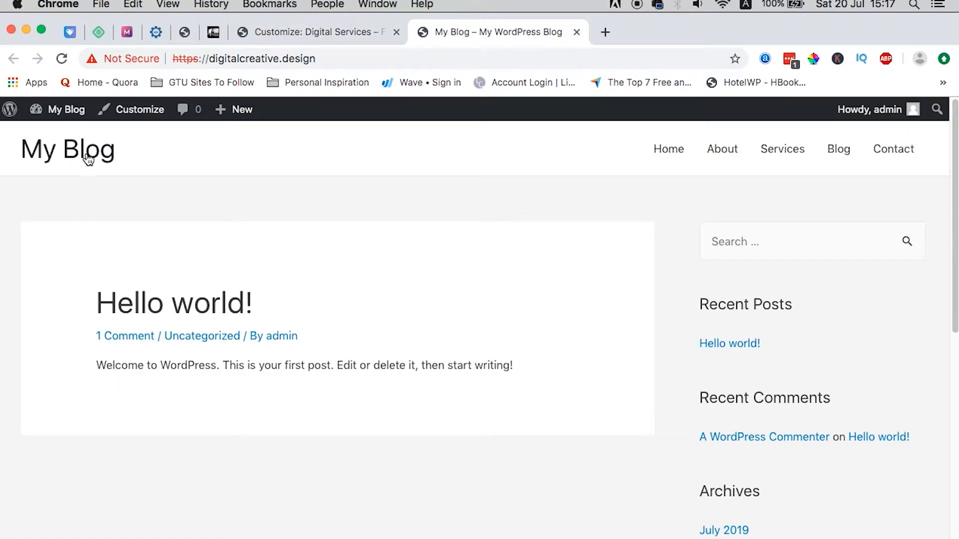
left_click(292, 30)
left_click(484, 27)
left_click(61, 58)
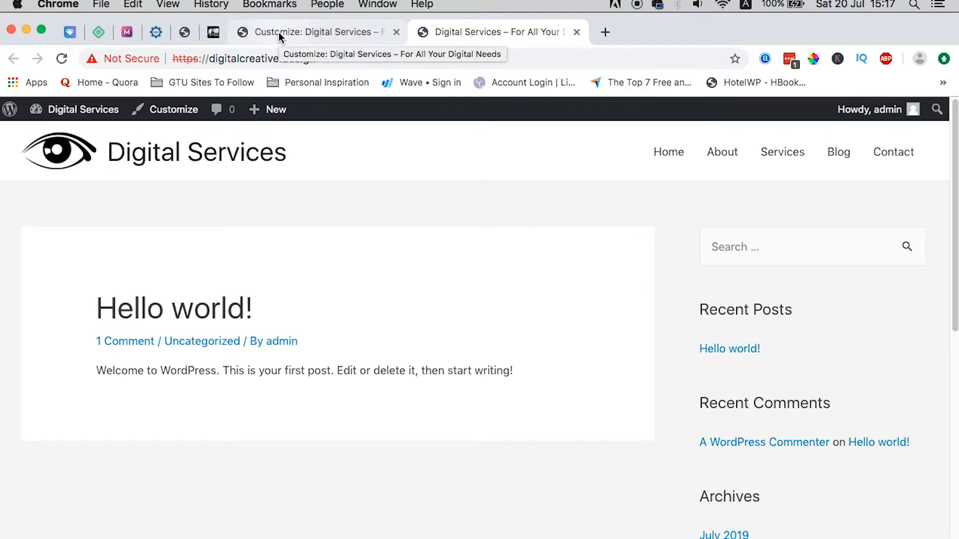
left_click(363, 32)
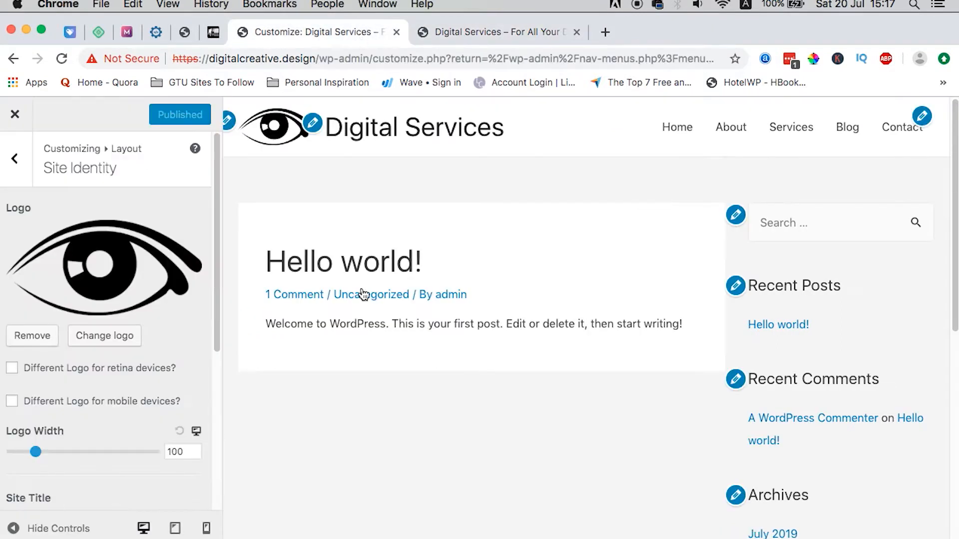
Step: Close the Customizer and open the Home page for editing from All Pages
left_click(13, 120)
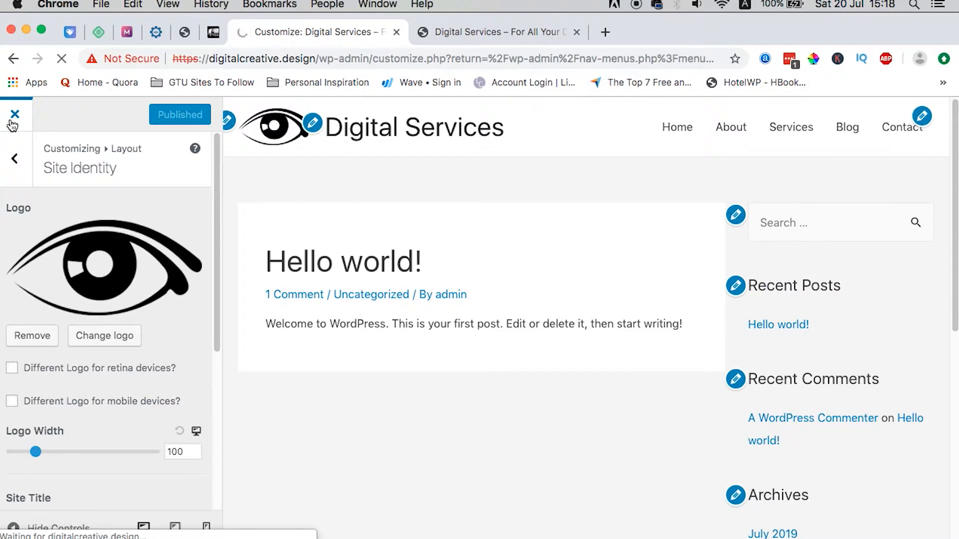
scroll(314, 187, "down", 5)
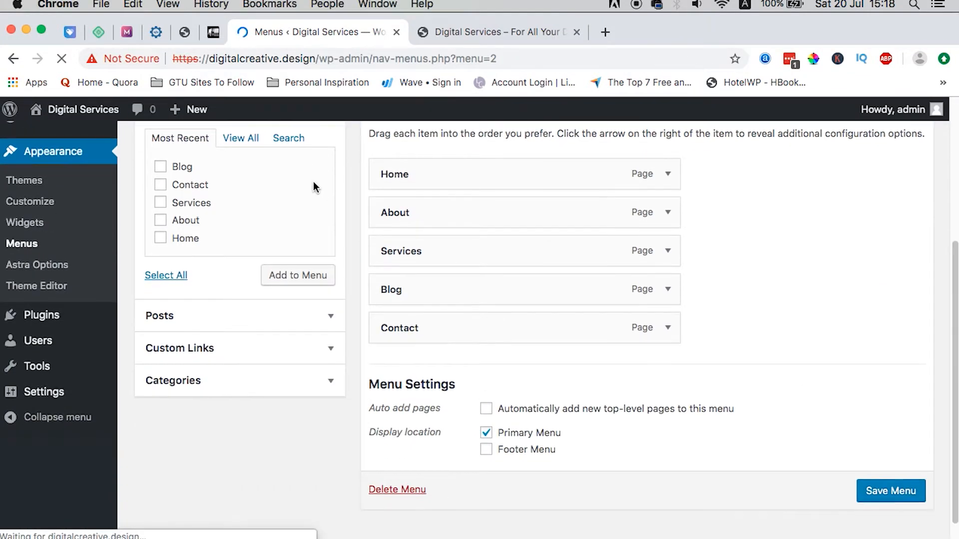
scroll(313, 188, "up", 3)
mouse_move(40, 228)
left_click(160, 234)
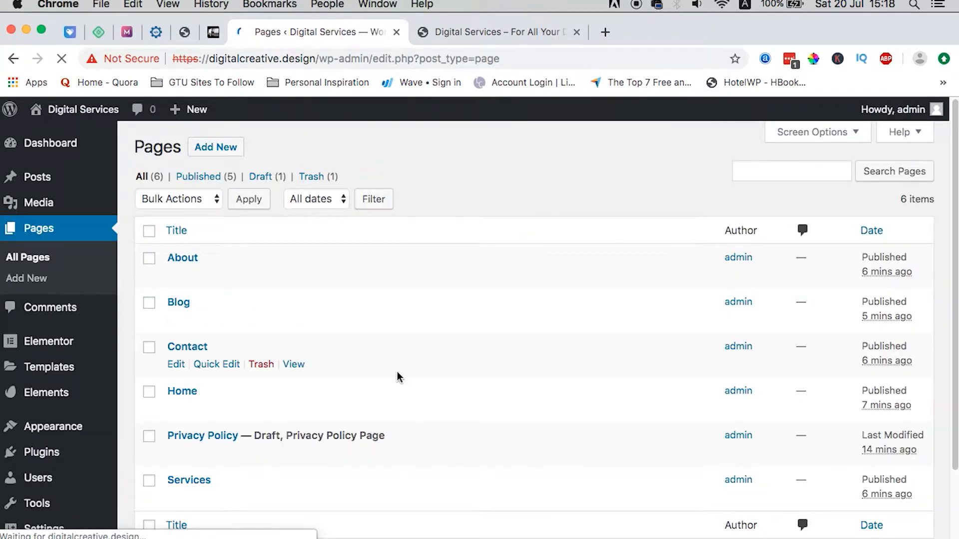
scroll(396, 376, "down", 2)
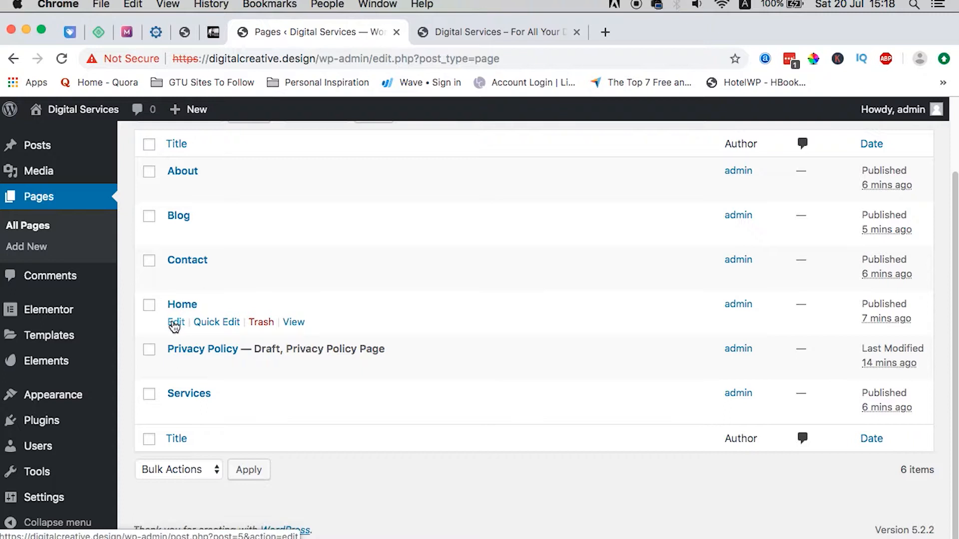
left_click(175, 322)
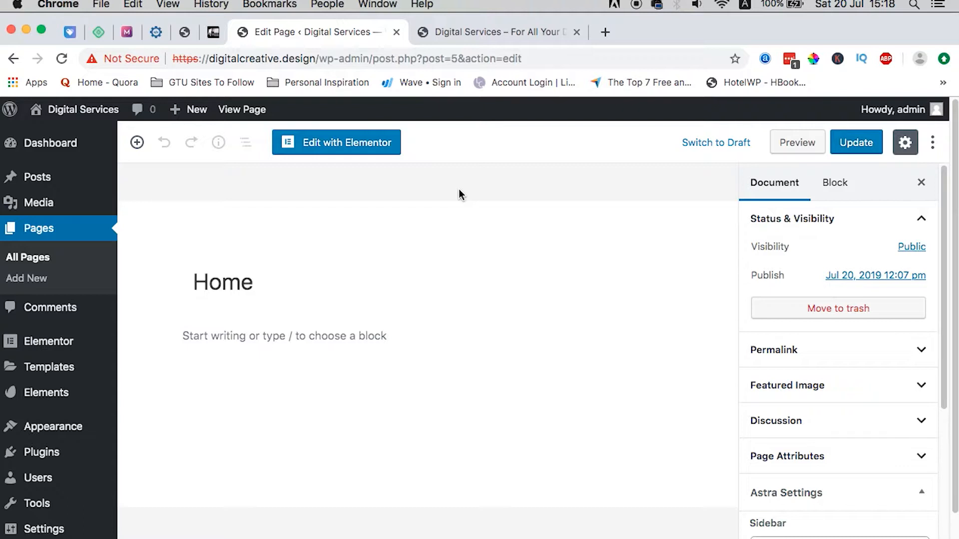
Step: Edit the Home page with Elementor and bring up the Envato Elements template library
left_click(332, 144)
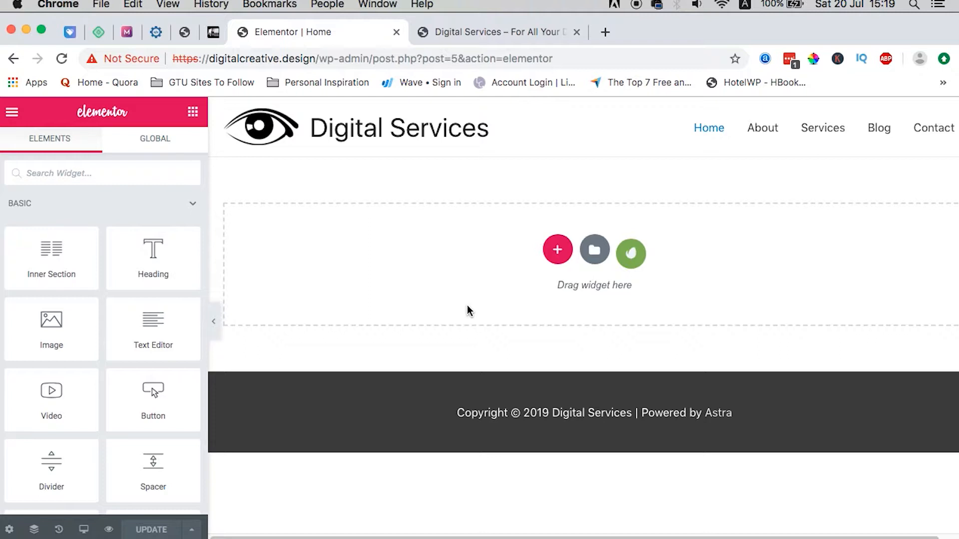
left_click(627, 255)
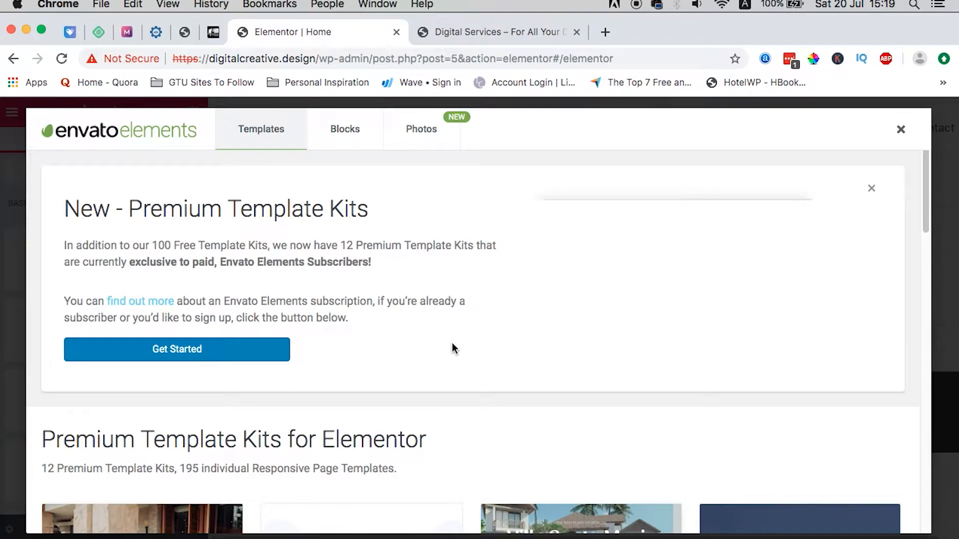
Step: Go to page 2 of the template kits and open the Digital Product kit's Home 1 template
scroll(544, 364, "down", 6)
scroll(544, 365, "down", 20)
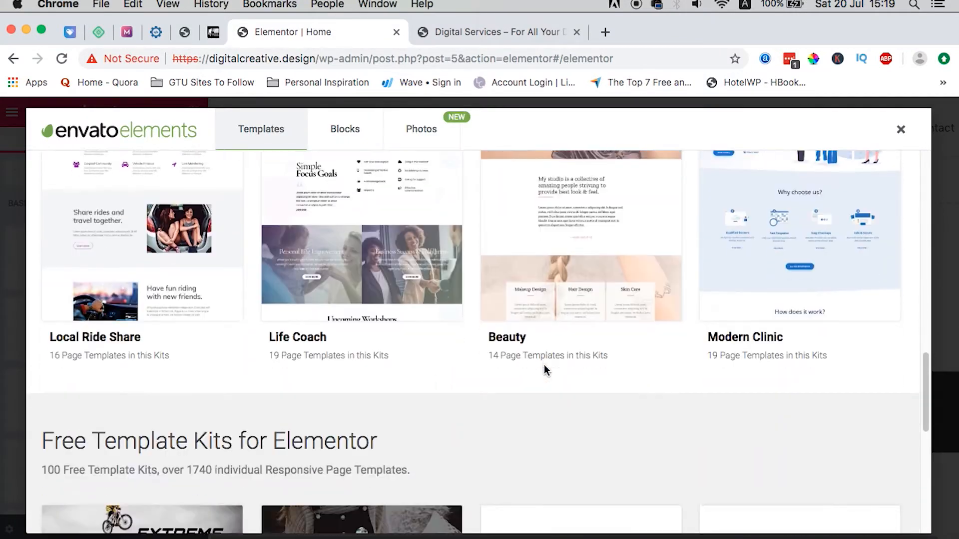
scroll(546, 370, "down", 10)
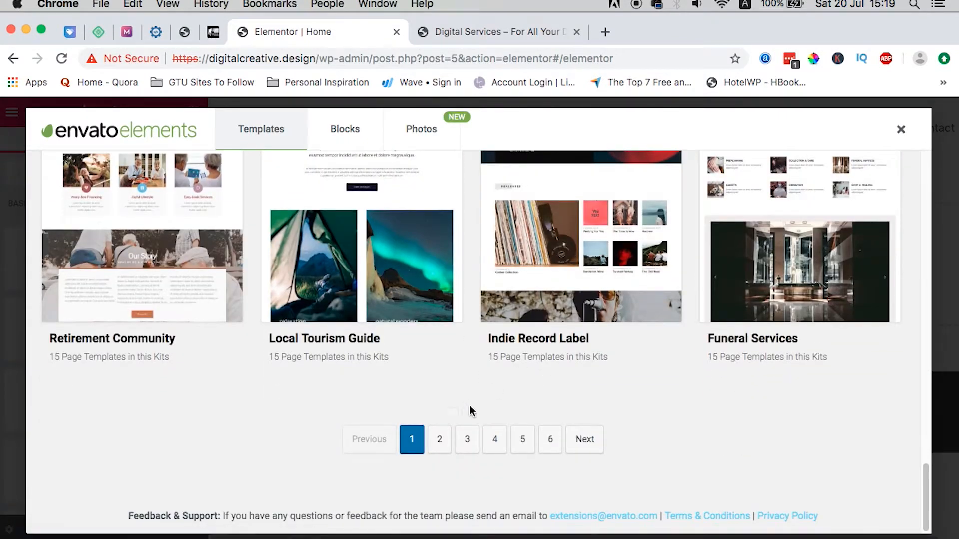
left_click(439, 438)
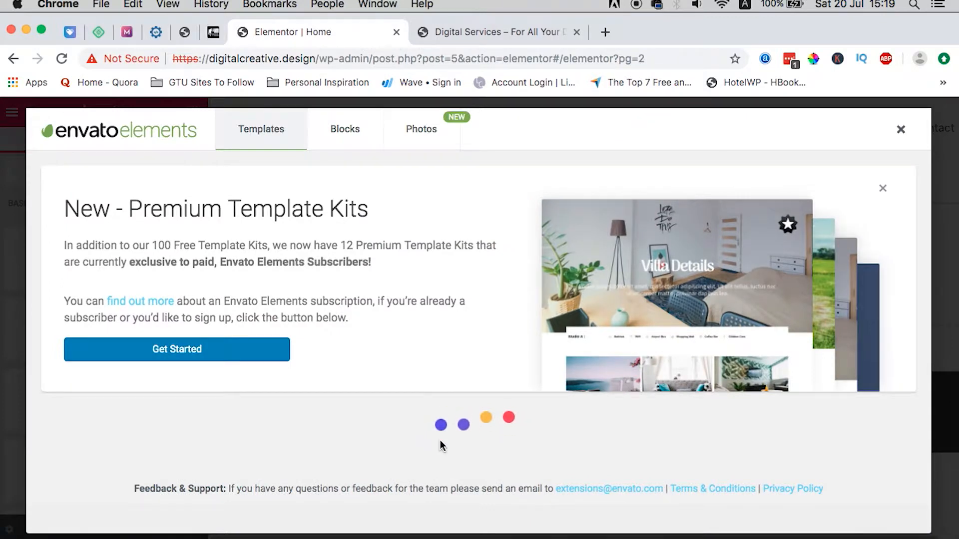
scroll(440, 442, "down", 15)
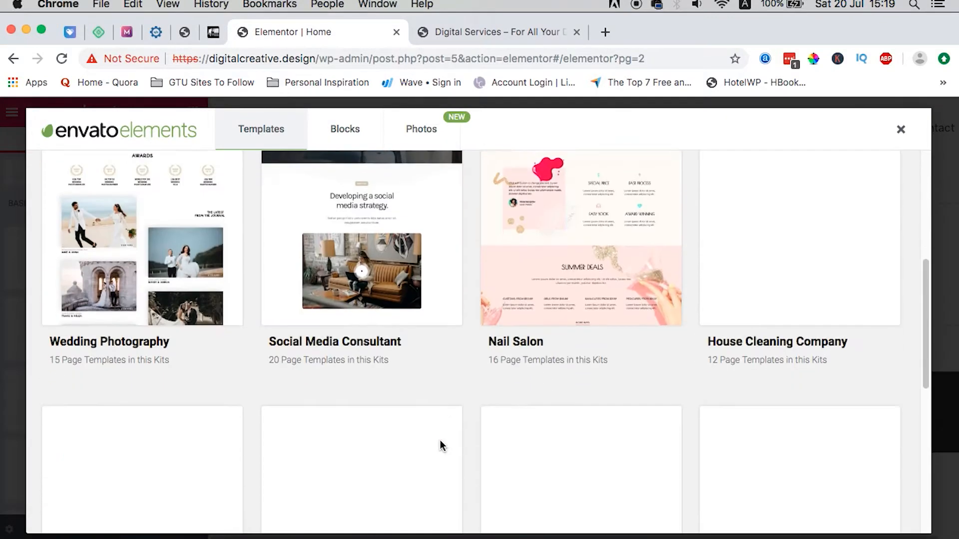
scroll(442, 447, "down", 12)
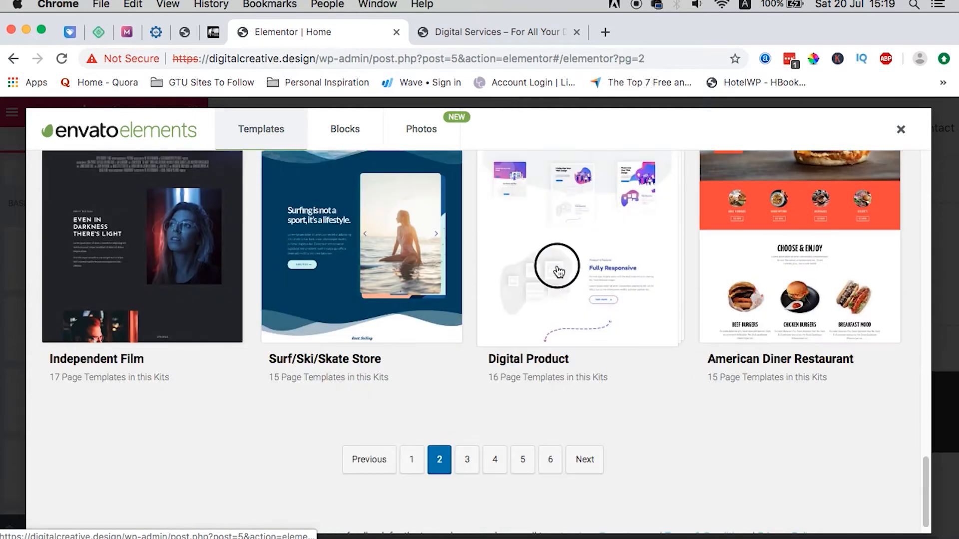
left_click(557, 272)
scroll(487, 344, "down", 3)
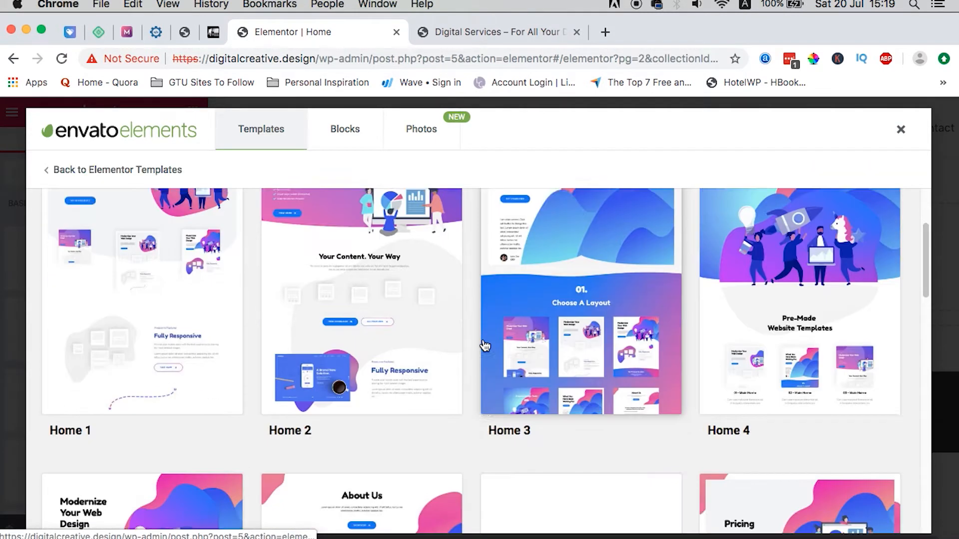
scroll(485, 346, "up", 1)
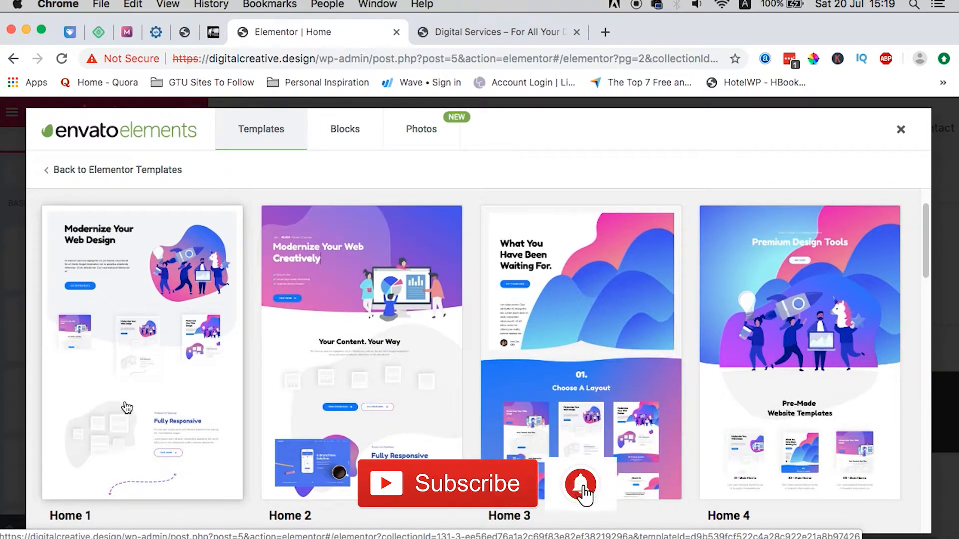
left_click(122, 407)
Step: Import the Digital Product kit's Home 1 and About Us templates
left_click(777, 322)
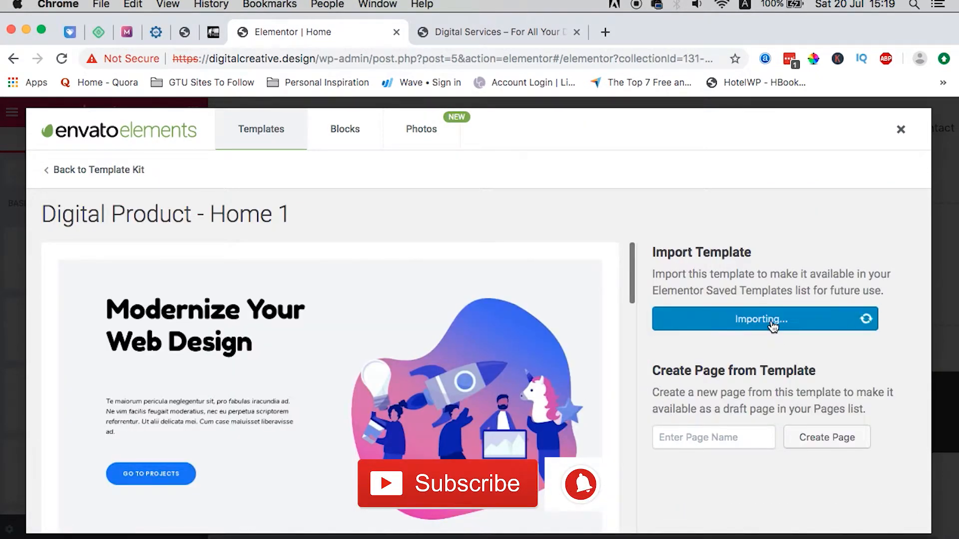
left_click(111, 172)
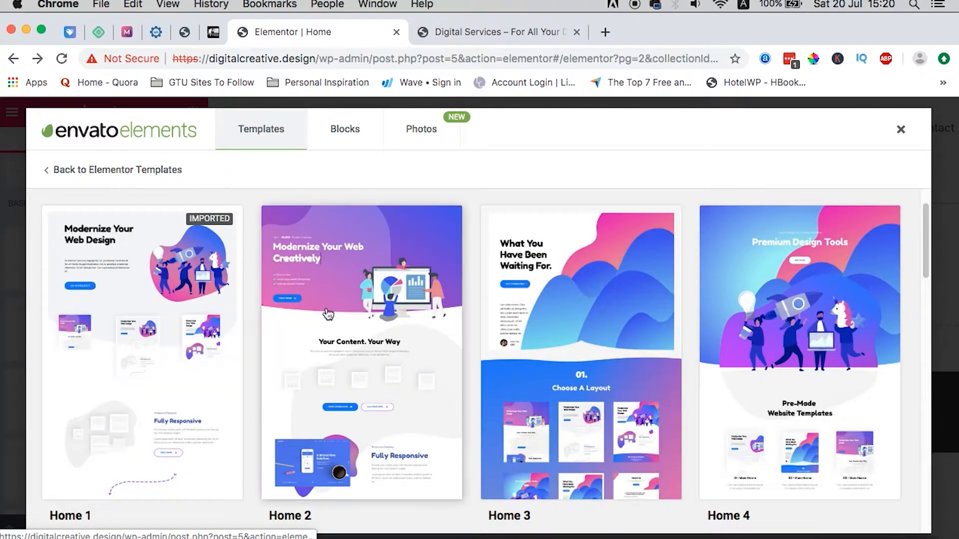
scroll(394, 404, "down", 3)
scroll(397, 408, "down", 5)
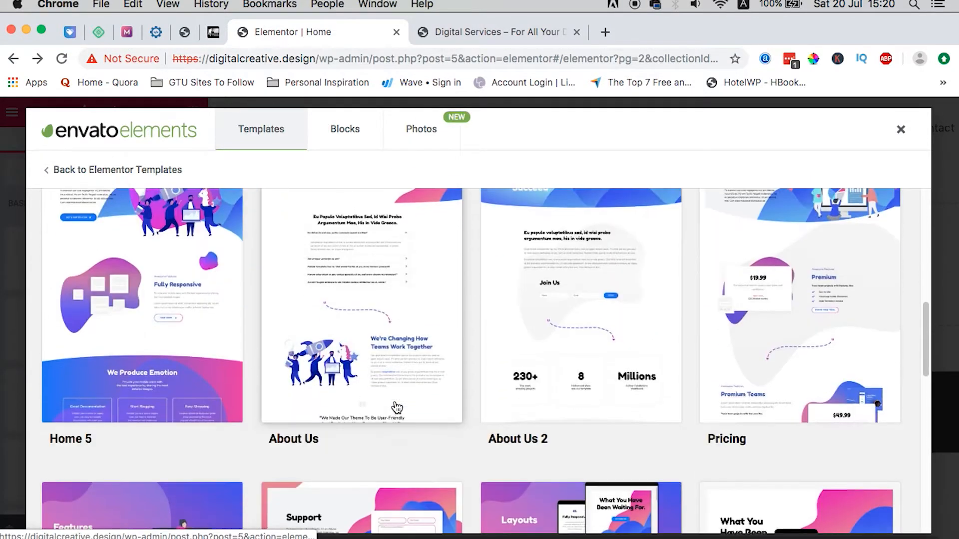
scroll(432, 372, "up", 2)
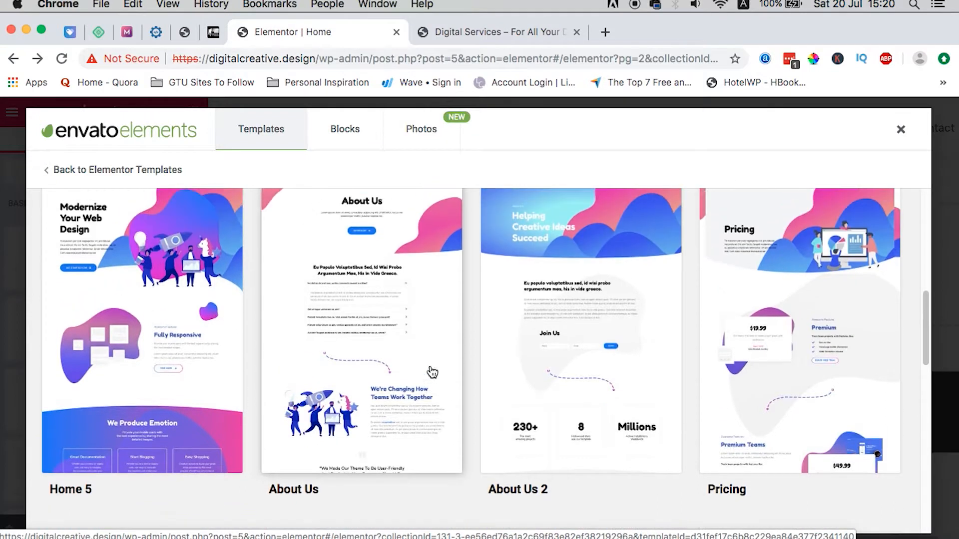
left_click(398, 333)
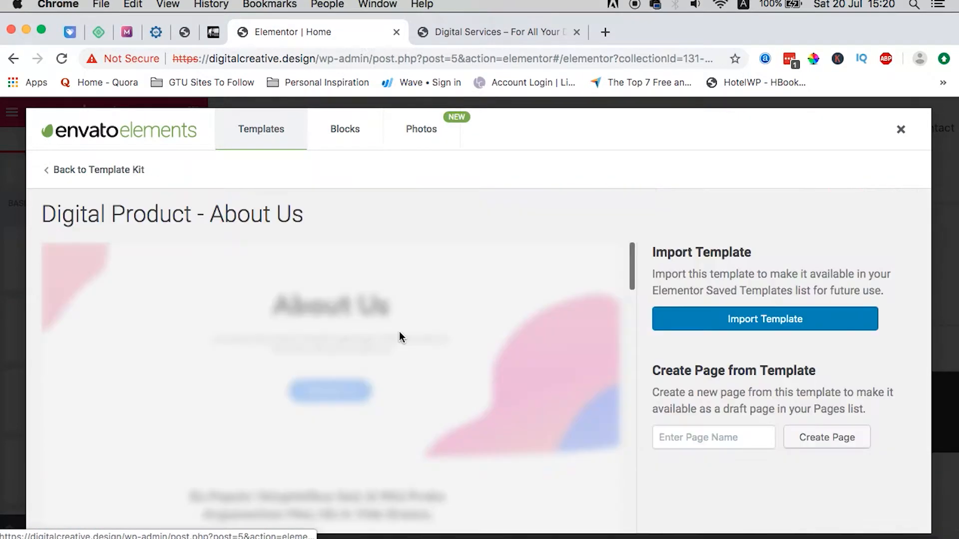
left_click(777, 319)
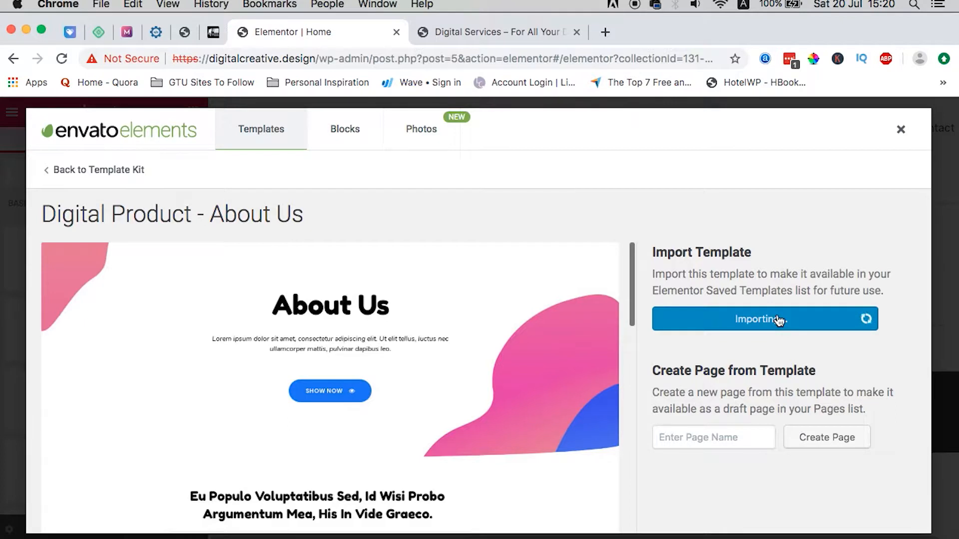
Step: Import the kit's Pricing template
left_click(86, 170)
scroll(584, 374, "down", 2)
scroll(586, 376, "down", 5)
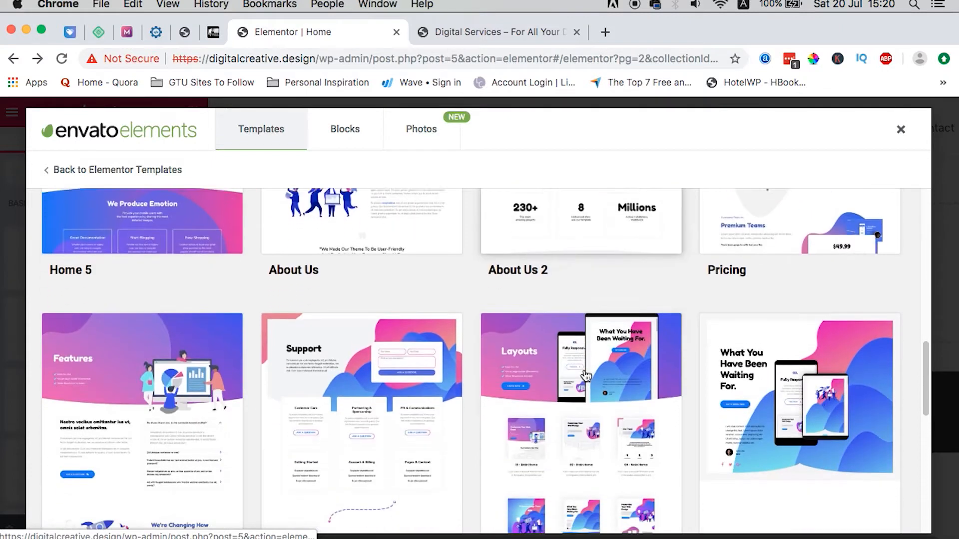
scroll(613, 375, "up", 4)
left_click(786, 283)
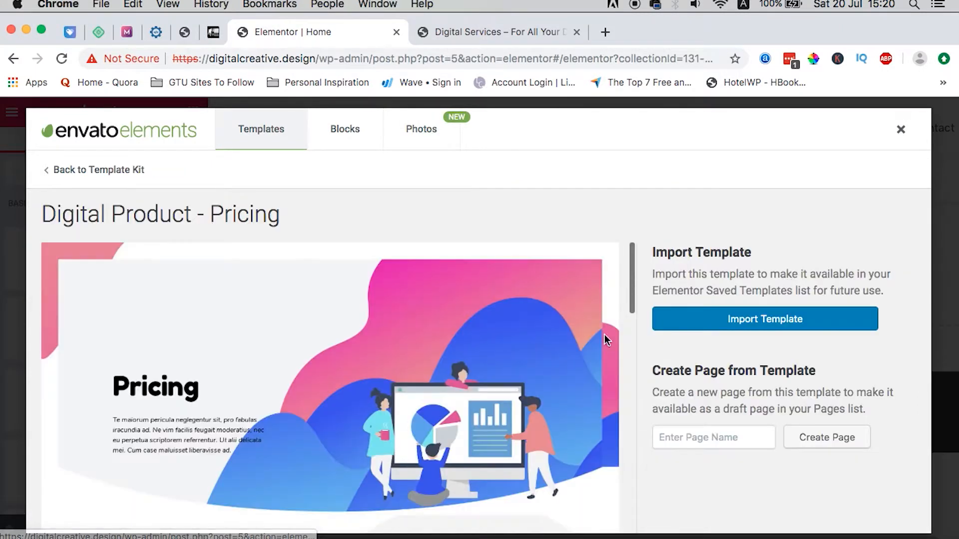
left_click(728, 323)
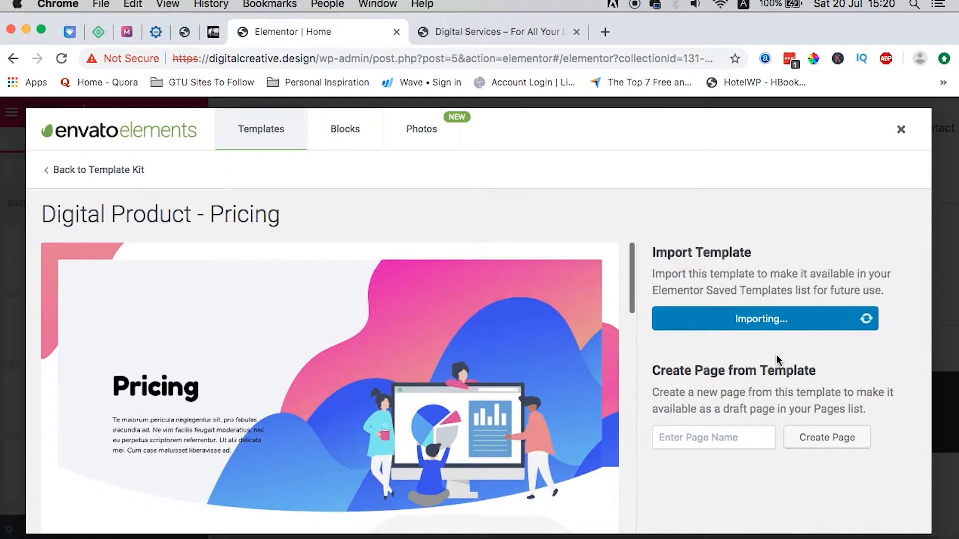
left_click(82, 170)
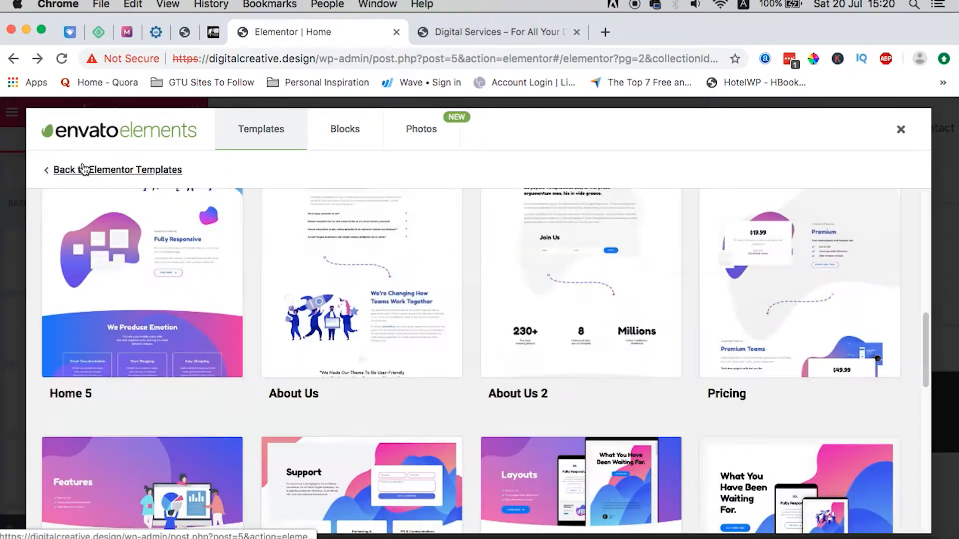
Step: Import the Contact 1 template and close the Envato Elements library
scroll(675, 450, "down", 3)
scroll(676, 448, "down", 3)
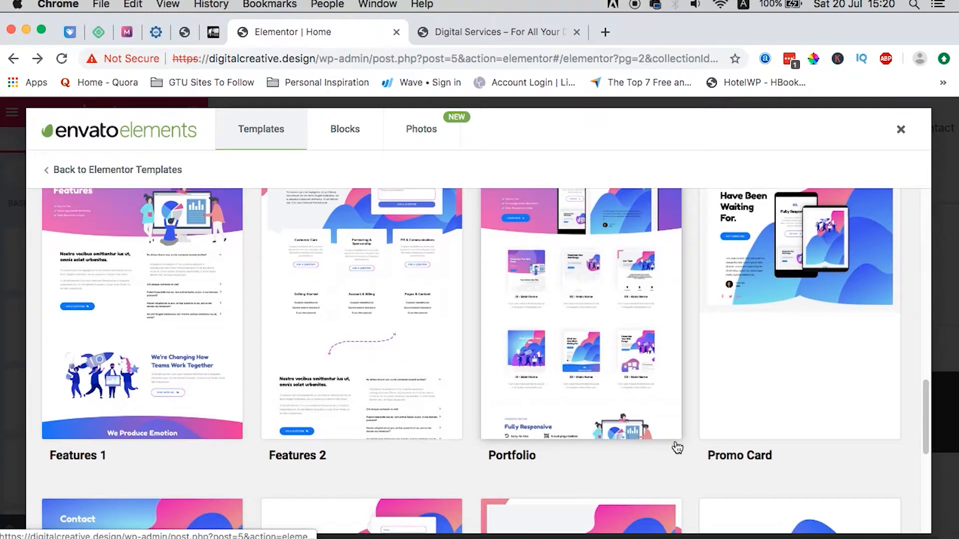
scroll(676, 446, "down", 7)
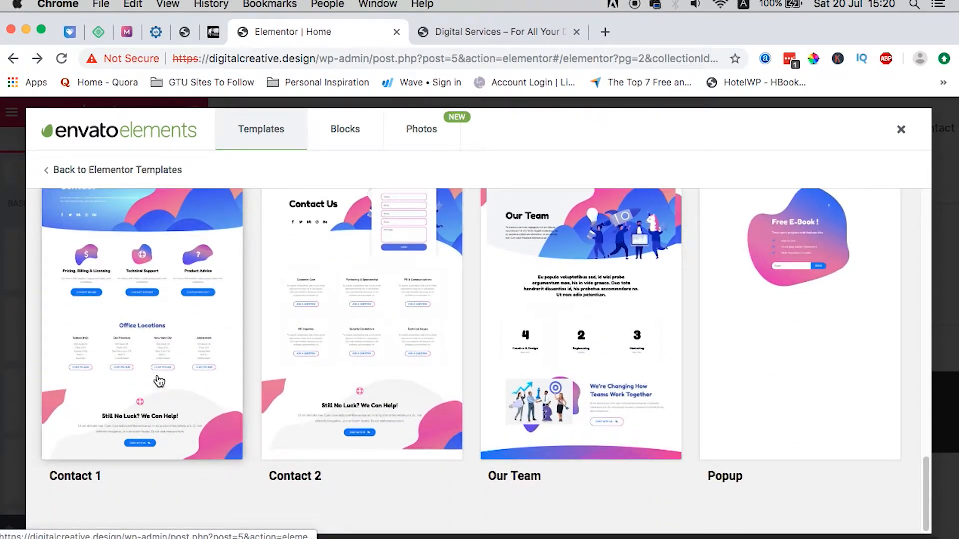
scroll(155, 379, "up", 2)
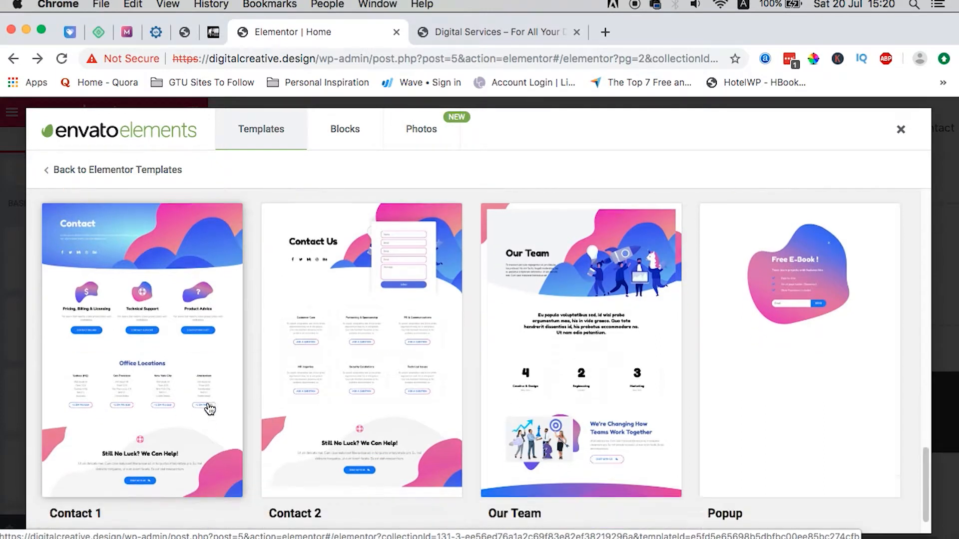
left_click(150, 367)
left_click(768, 324)
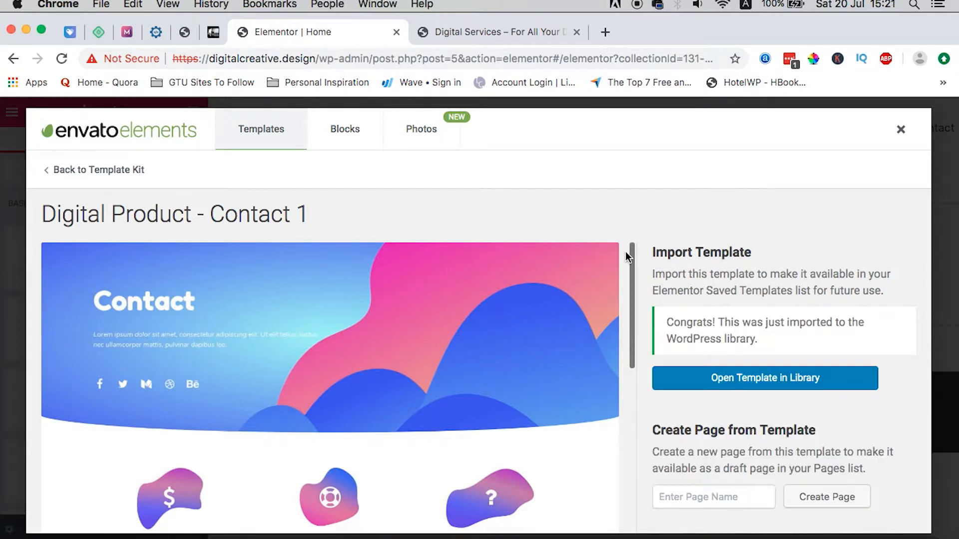
left_click(899, 129)
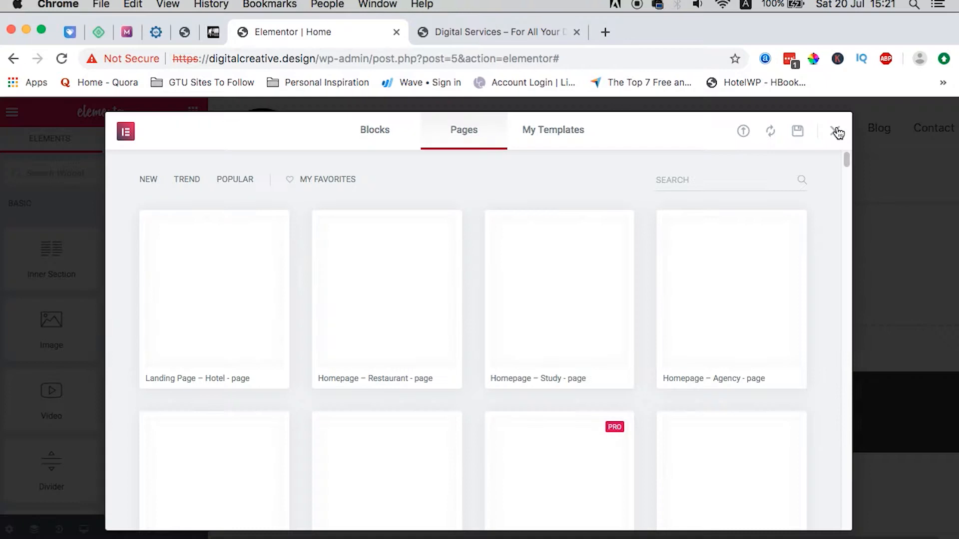
Step: Insert the saved Digital Product Home 1 template into the Home page, accepting its page settings
left_click(837, 132)
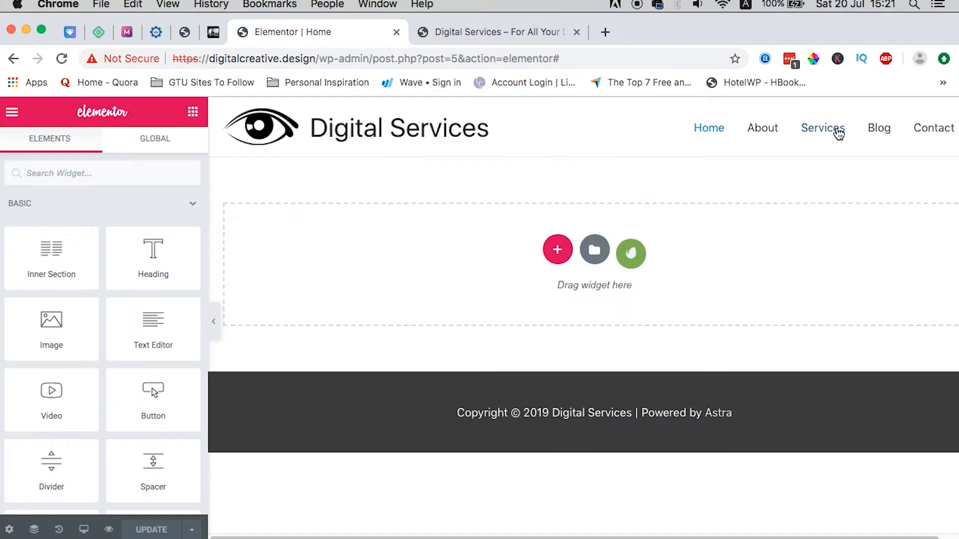
left_click(593, 252)
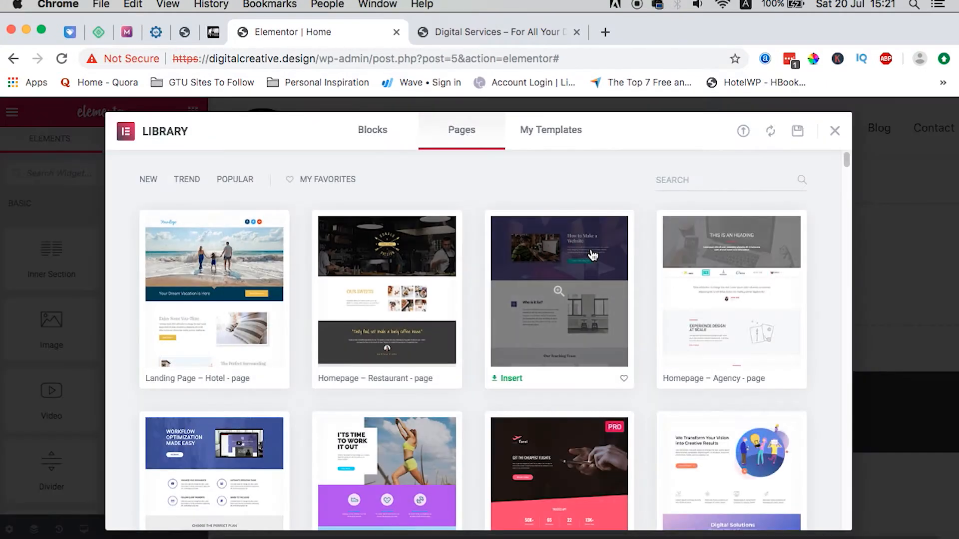
left_click(545, 131)
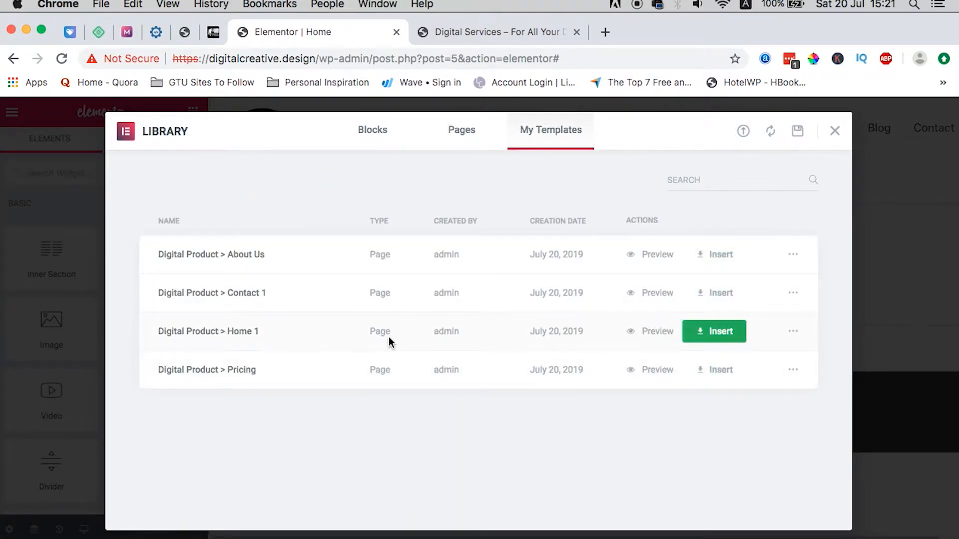
left_click(712, 333)
left_click(548, 378)
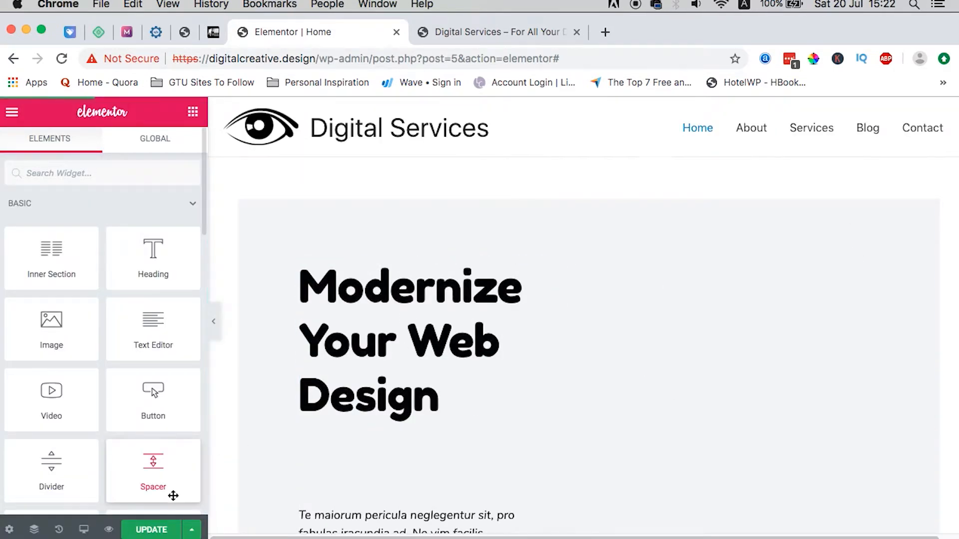
Step: Set the Home page layout to Elementor Full Width, save, and exit to the WordPress dashboard
scroll(563, 353, "down", 7)
scroll(563, 353, "up", 6)
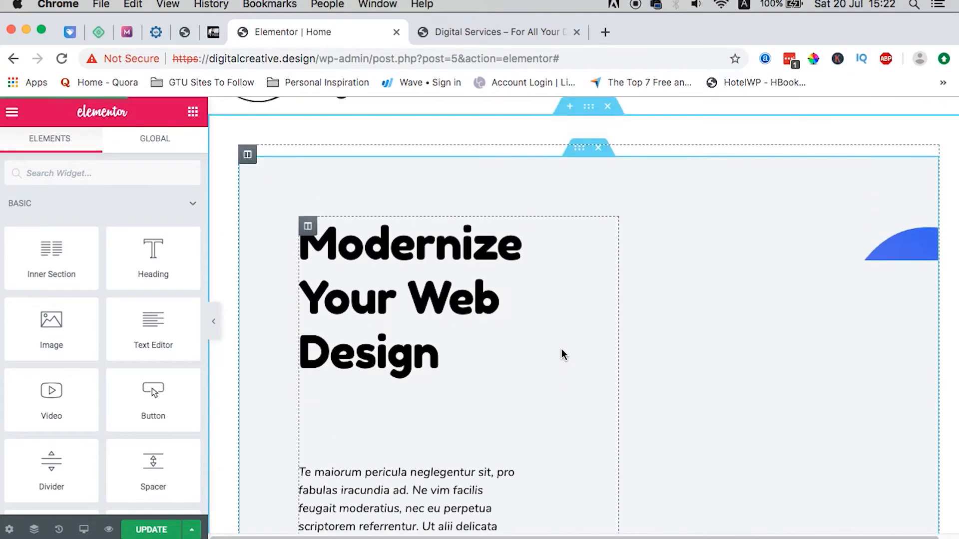
scroll(563, 354, "up", 2)
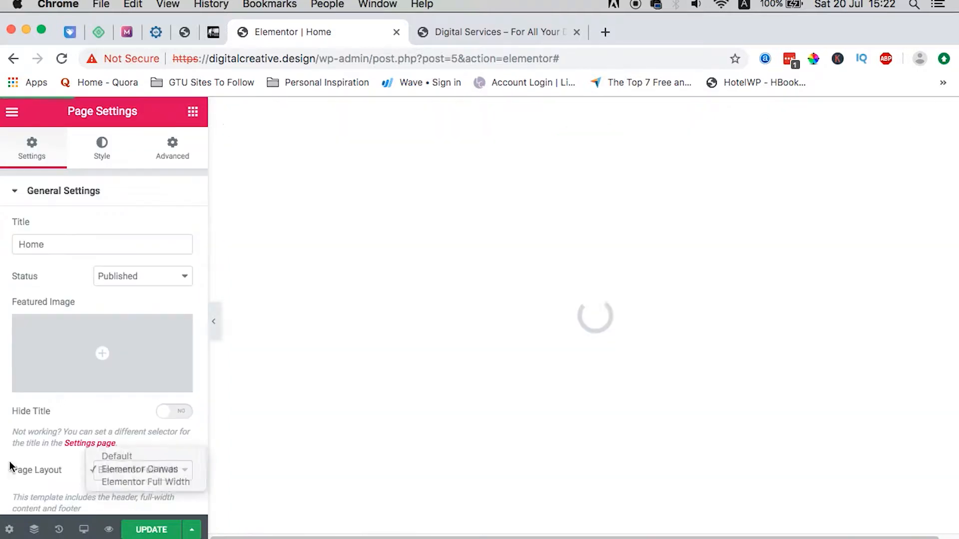
key("Down")
key("Return")
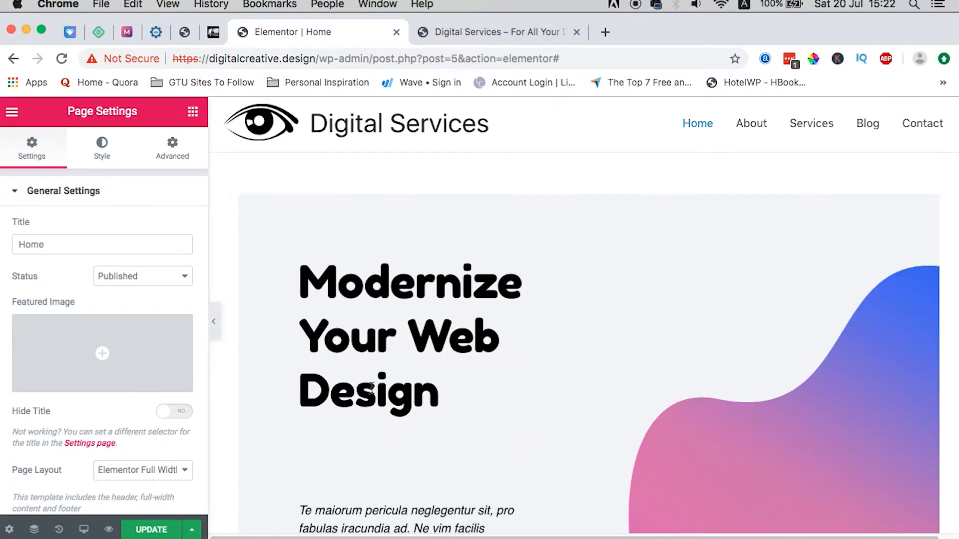
left_click(144, 532)
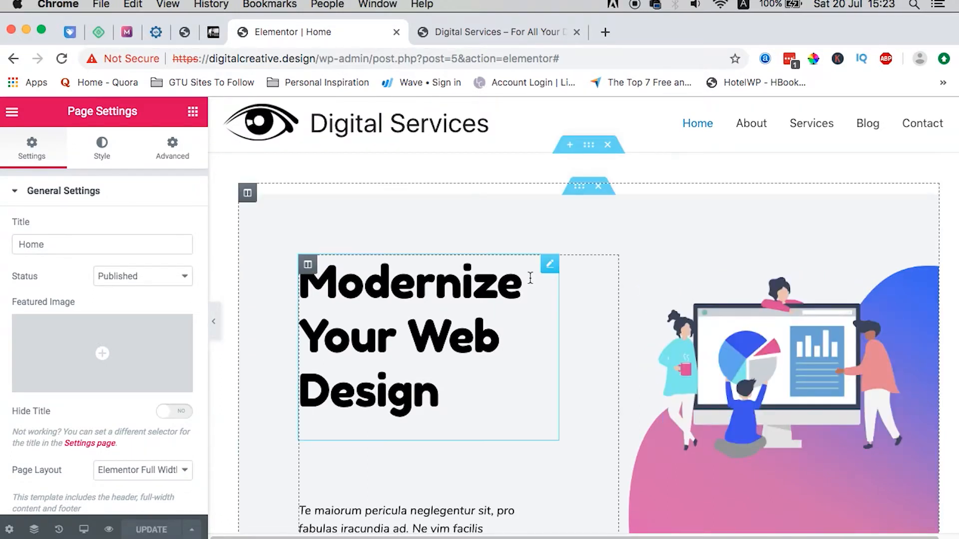
left_click(13, 112)
left_click(71, 504)
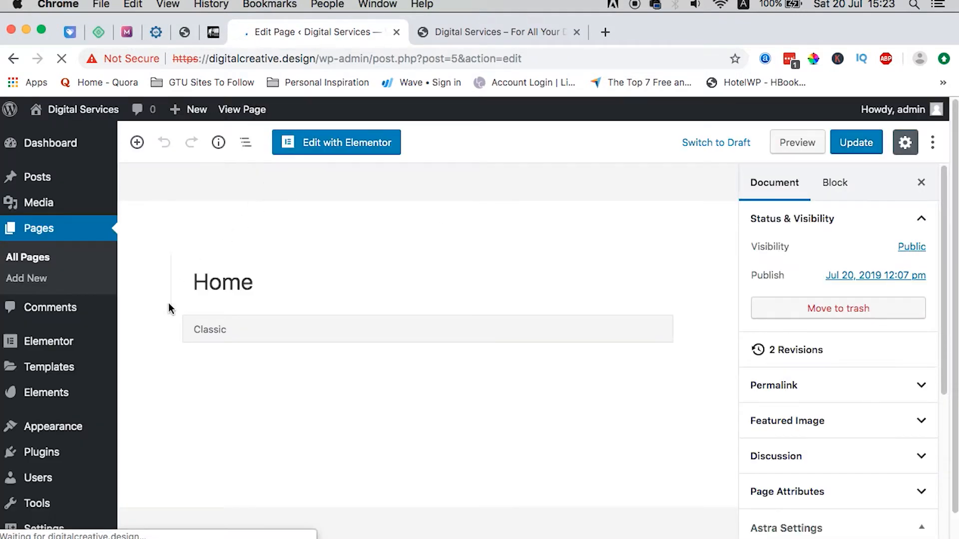
Step: Open the About page from All Pages in the Elementor editor
left_click(16, 260)
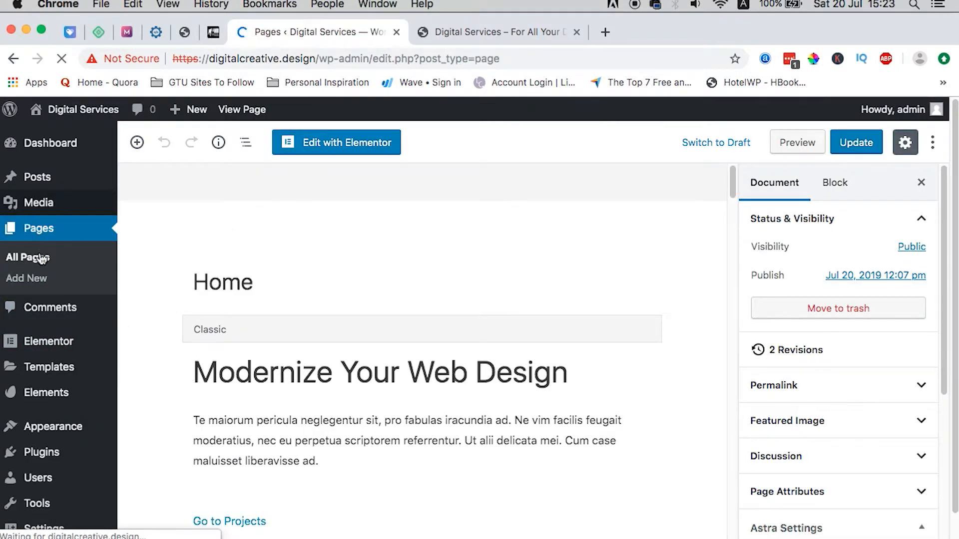
scroll(181, 252, "down", 1)
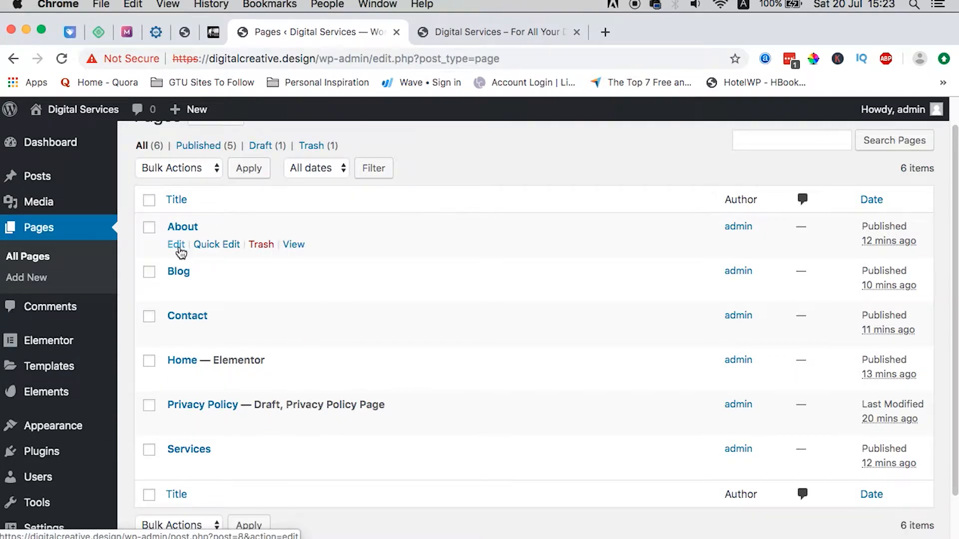
left_click(177, 246, "super")
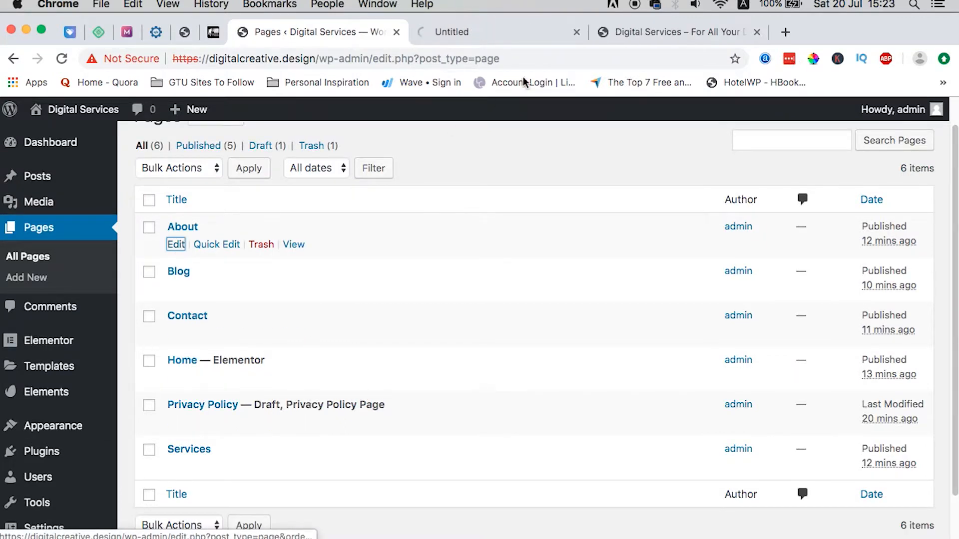
left_click(487, 33)
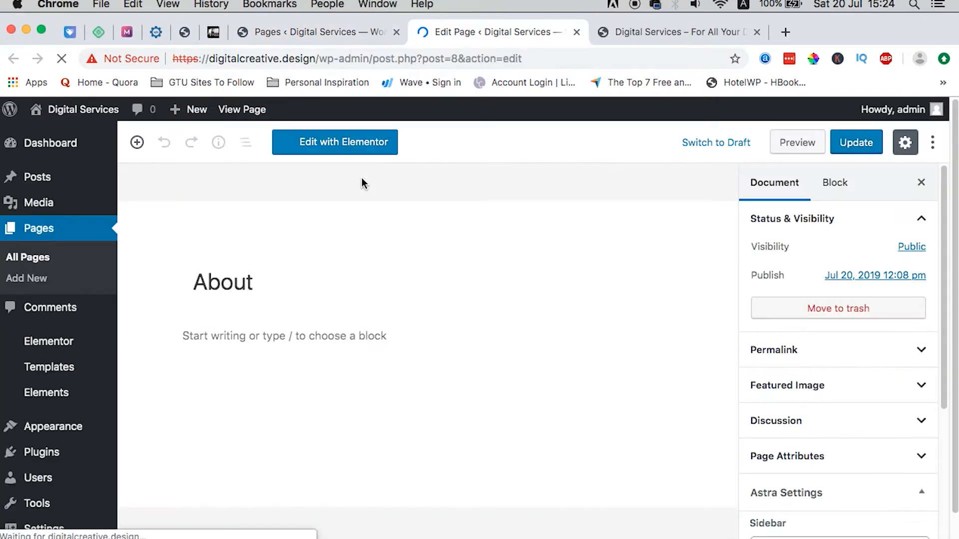
left_click(357, 147)
Step: Insert the Digital Product About Us template with its settings, set Elementor Full Width layout, and update
left_click(594, 251)
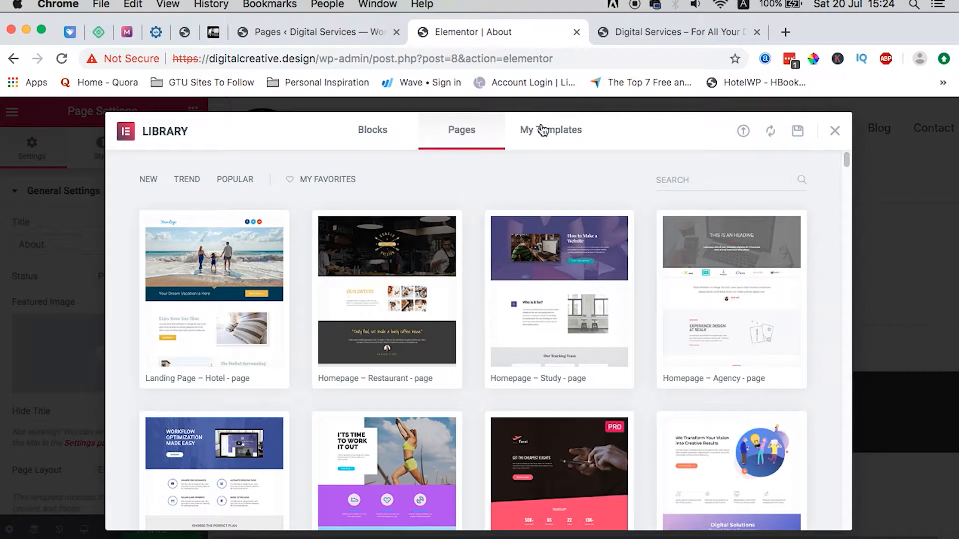
left_click(543, 131)
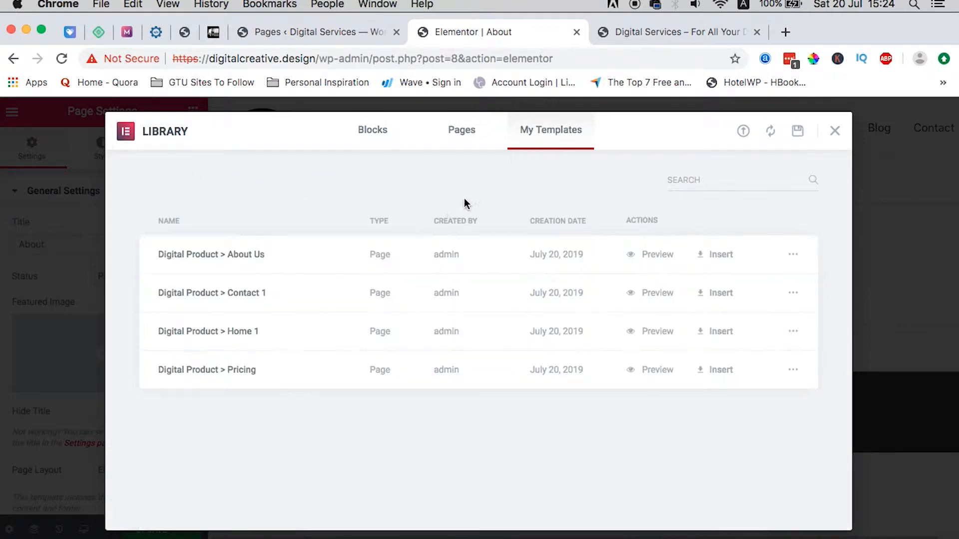
left_click(725, 256)
left_click(542, 376)
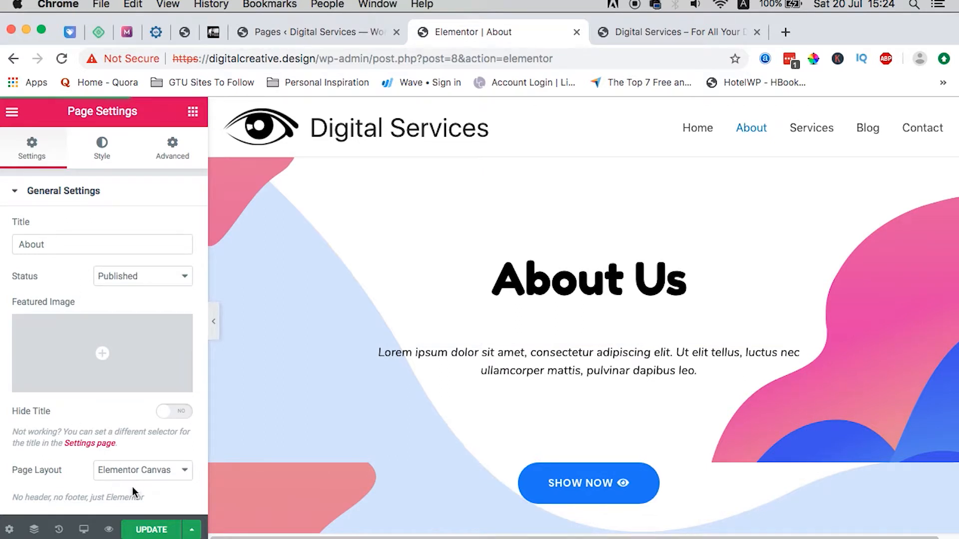
left_click(140, 470)
left_click(160, 476)
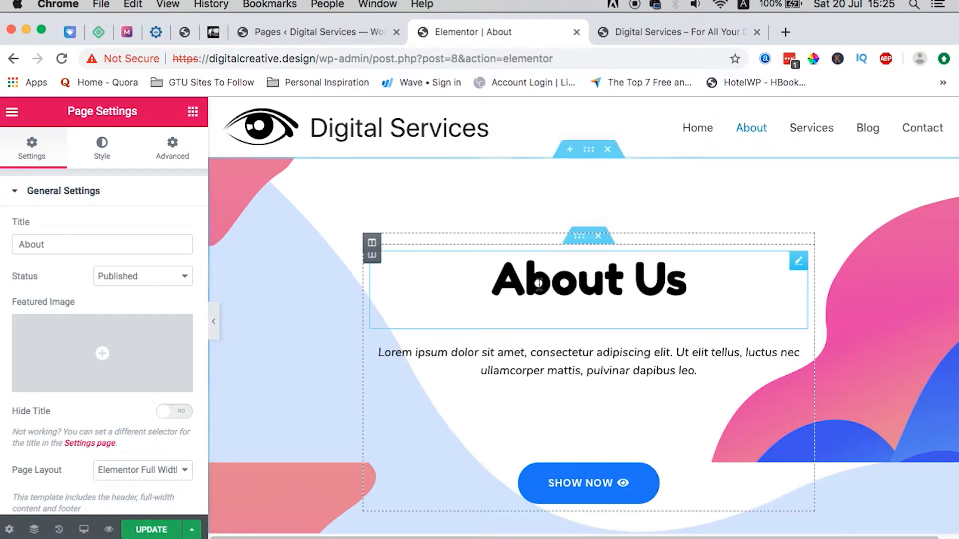
left_click(145, 531)
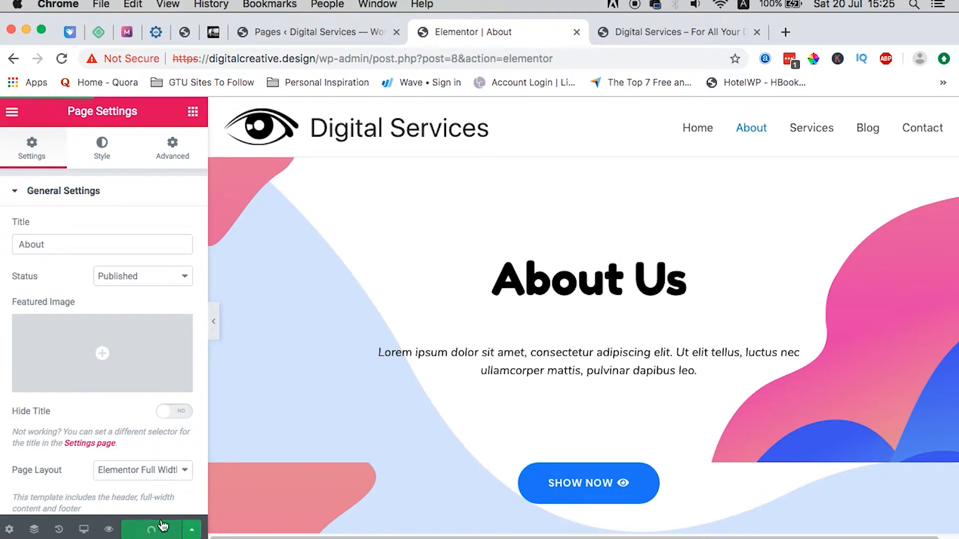
Step: Open the Contact page in Elementor and insert the Digital Product Contact 1 template with its settings
left_click(577, 32)
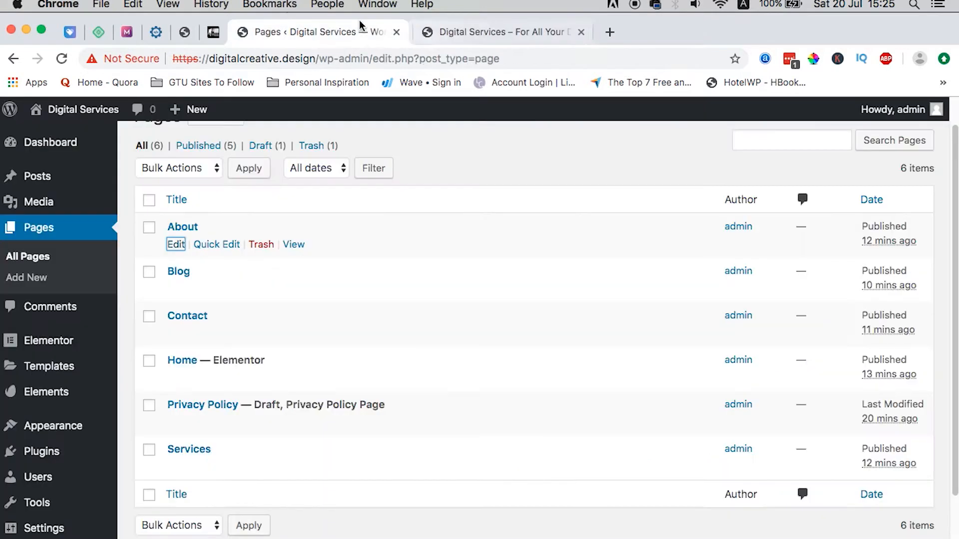
left_click(176, 333, "super")
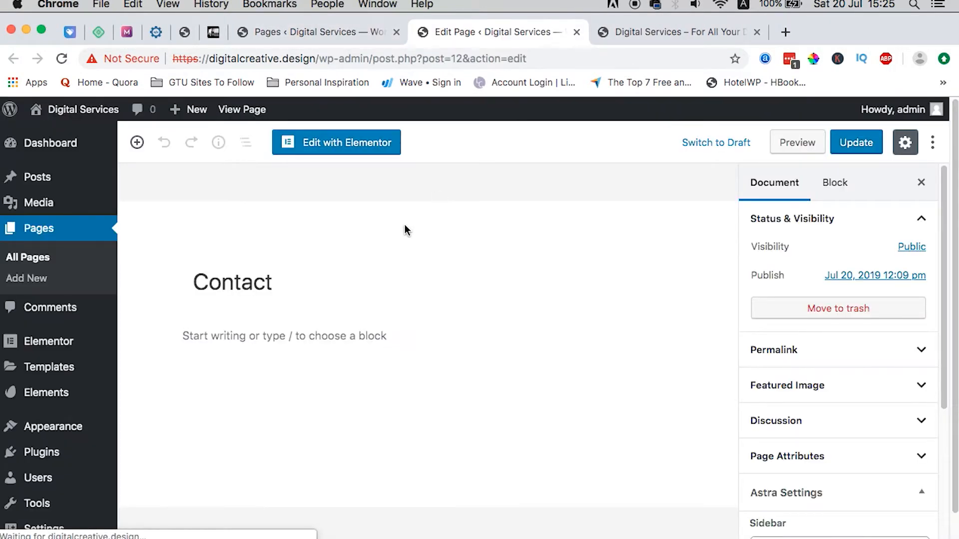
left_click(380, 146)
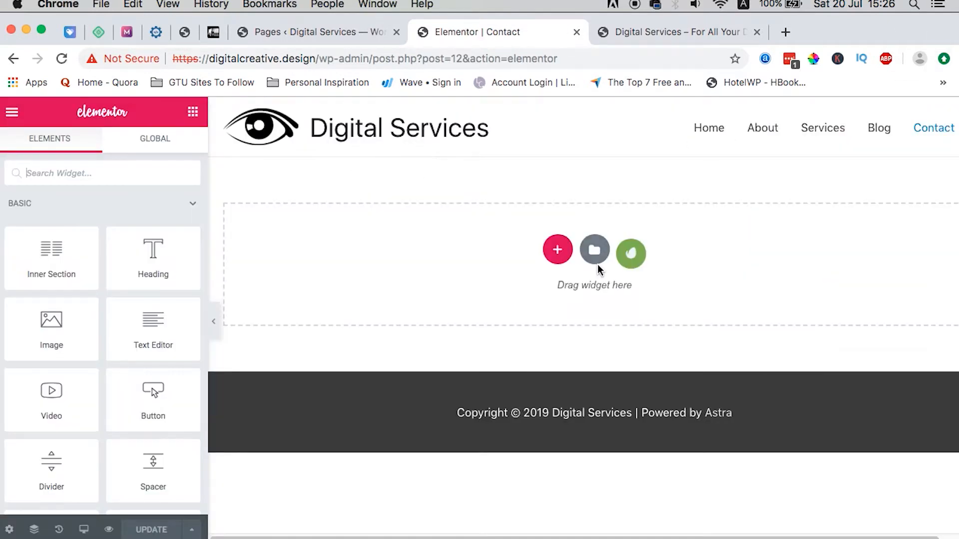
left_click(594, 251)
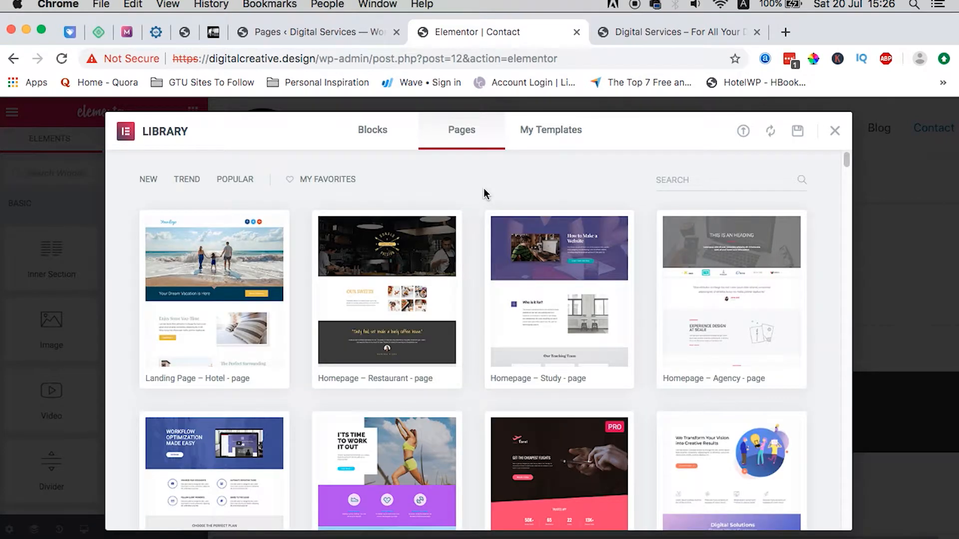
left_click(547, 131)
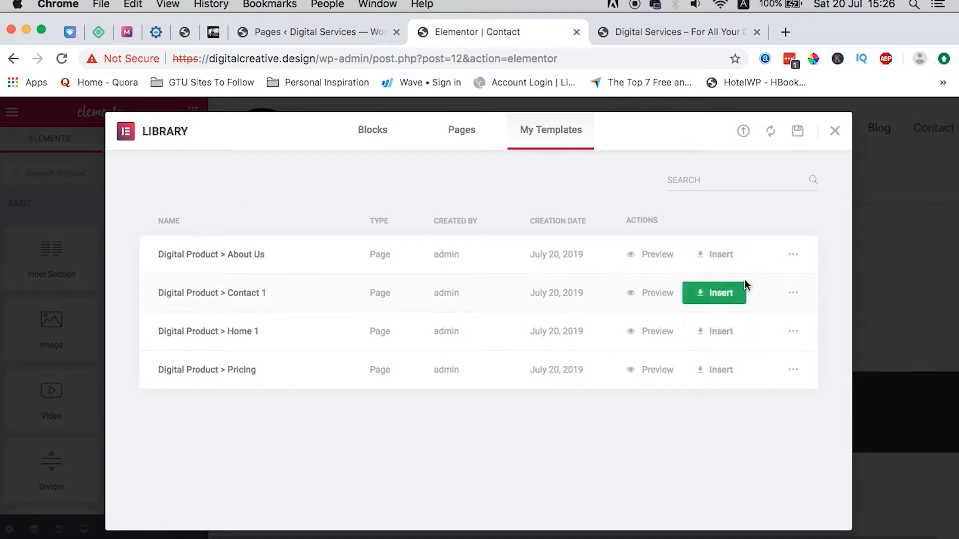
left_click(717, 291)
left_click(550, 376)
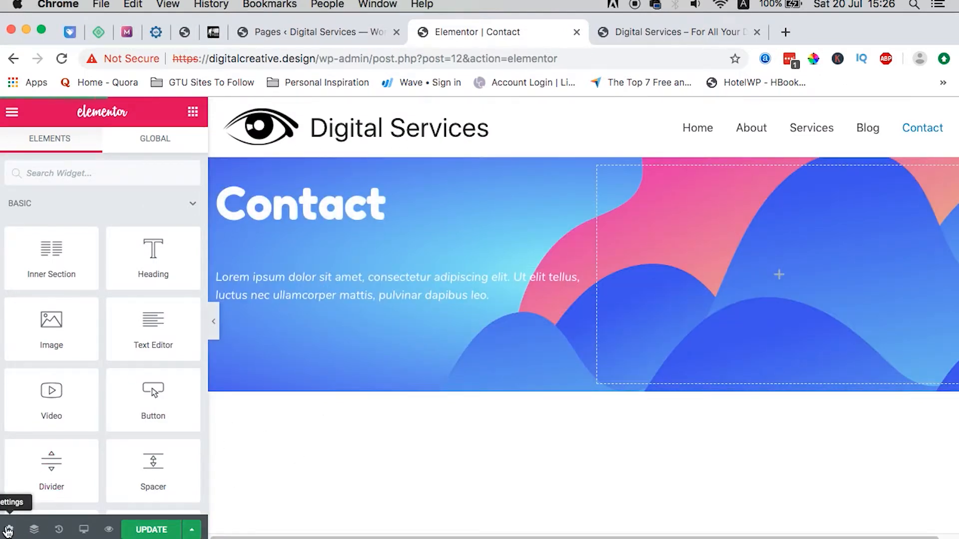
Step: Set the Contact page layout to Elementor Full Width, update it, and close the editor
left_click(8, 531)
left_click(176, 471)
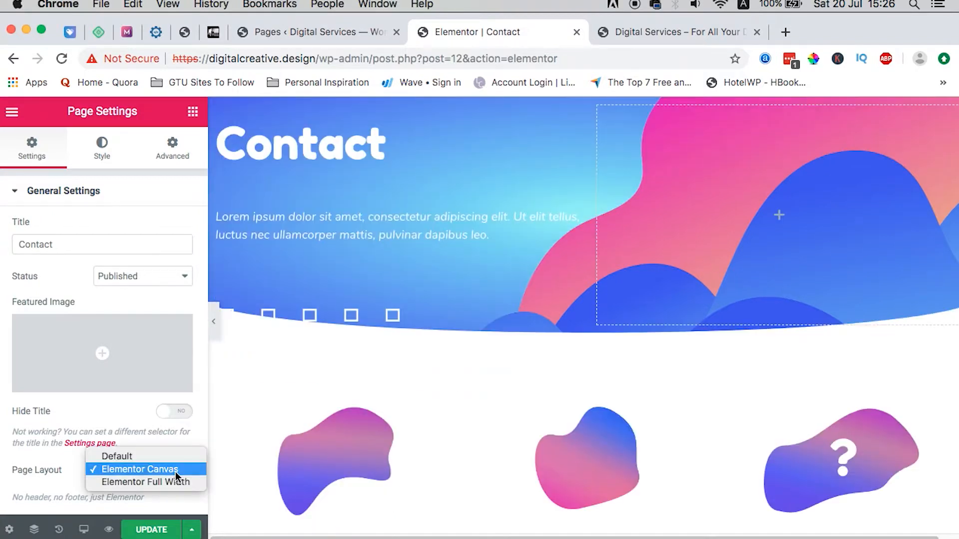
left_click(158, 481)
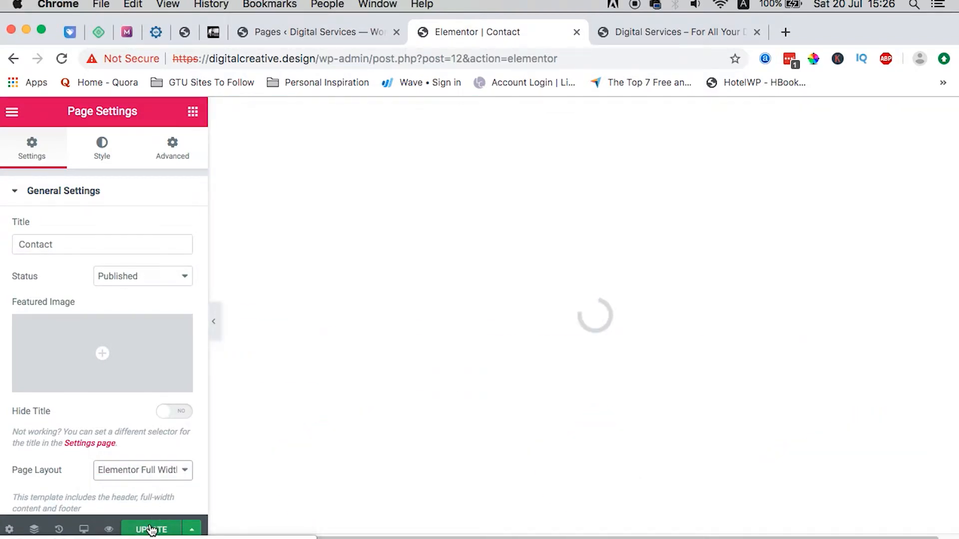
left_click(150, 531)
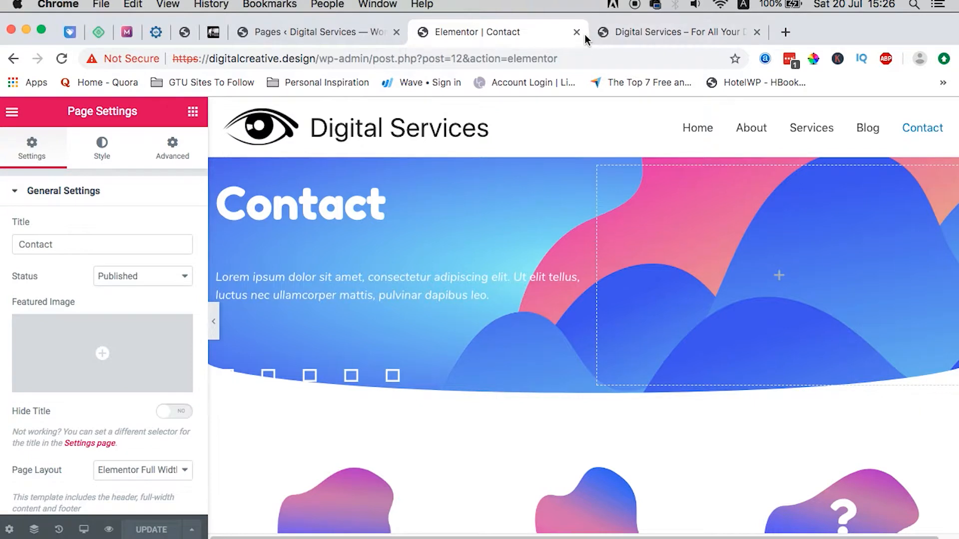
left_click(576, 32)
scroll(387, 443, "down", 2)
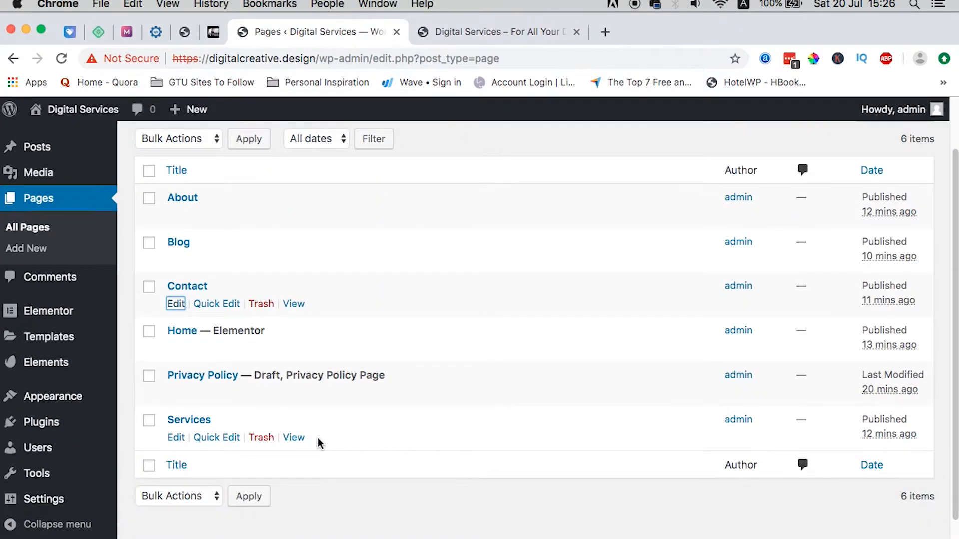
Step: Open the Services page in Elementor and insert the Digital Product Pricing template with its settings
left_click(175, 438, "super")
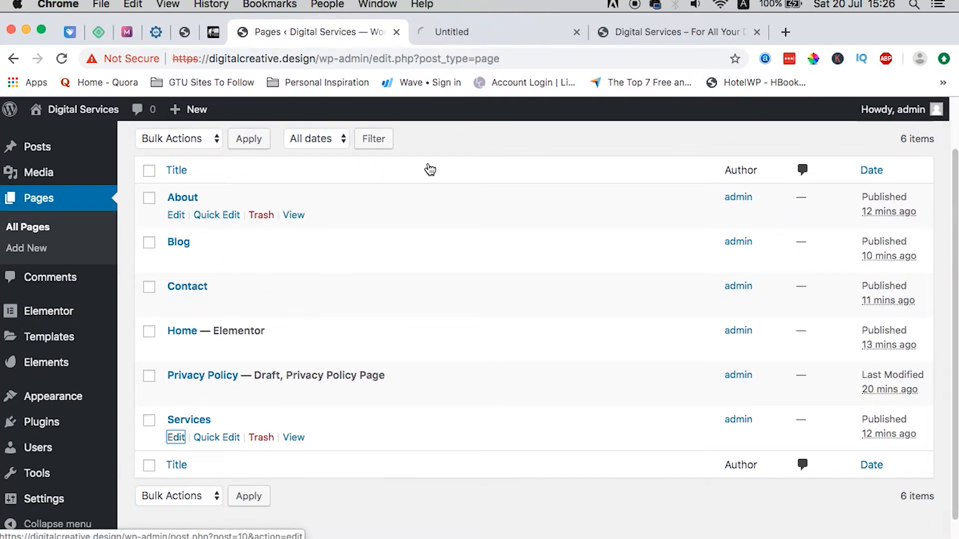
left_click(452, 32)
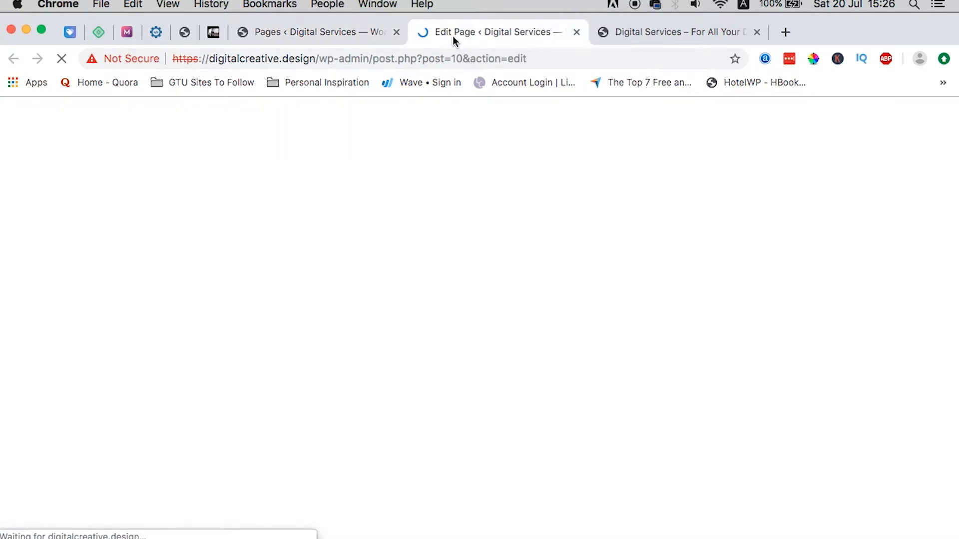
left_click(352, 145)
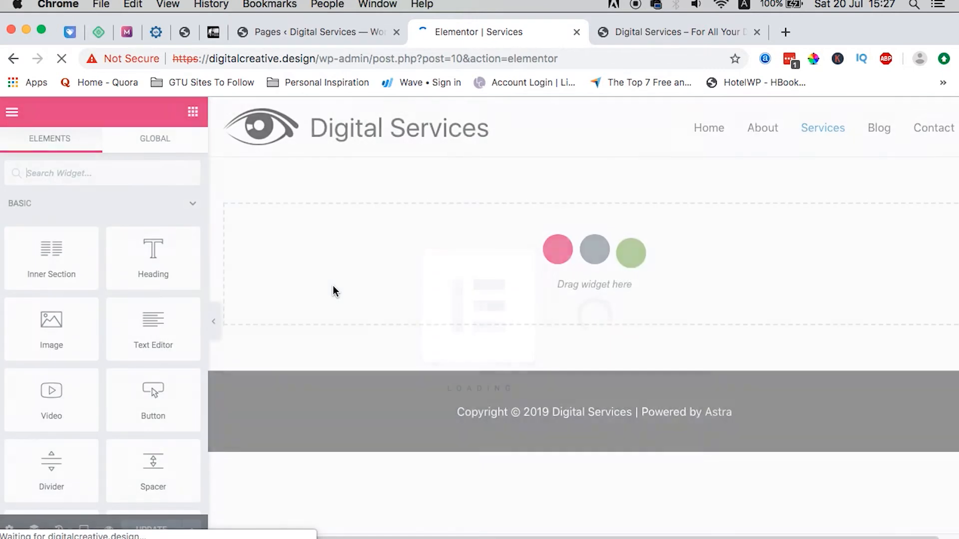
left_click(595, 250)
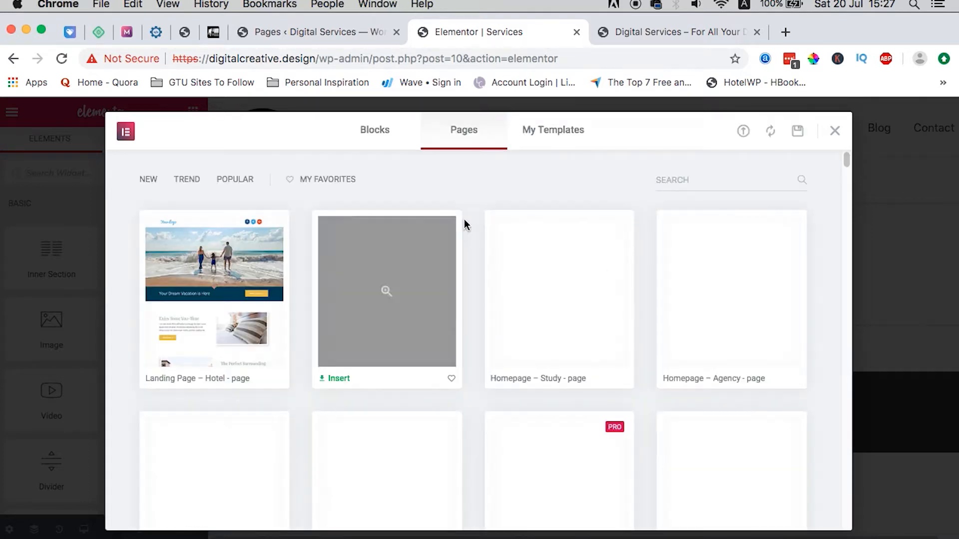
left_click(569, 140)
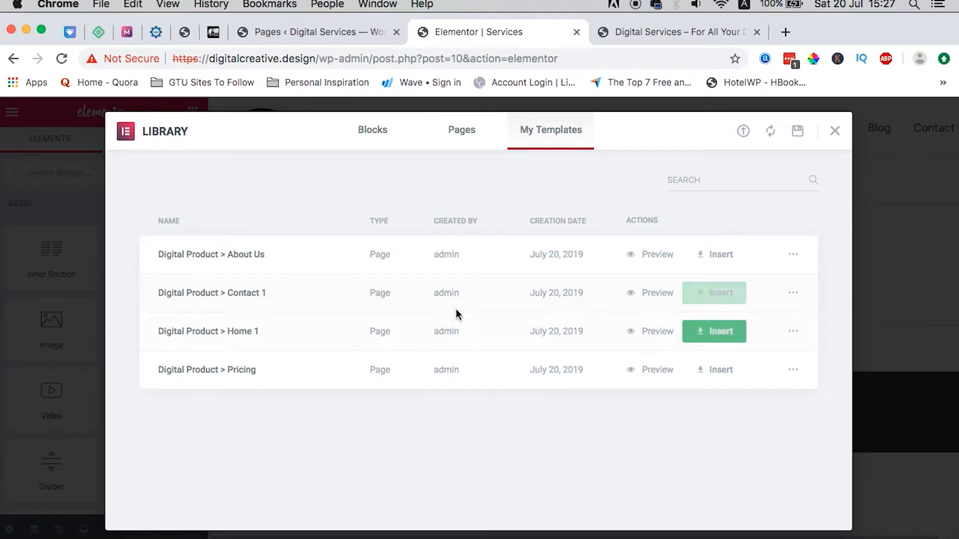
left_click(720, 368)
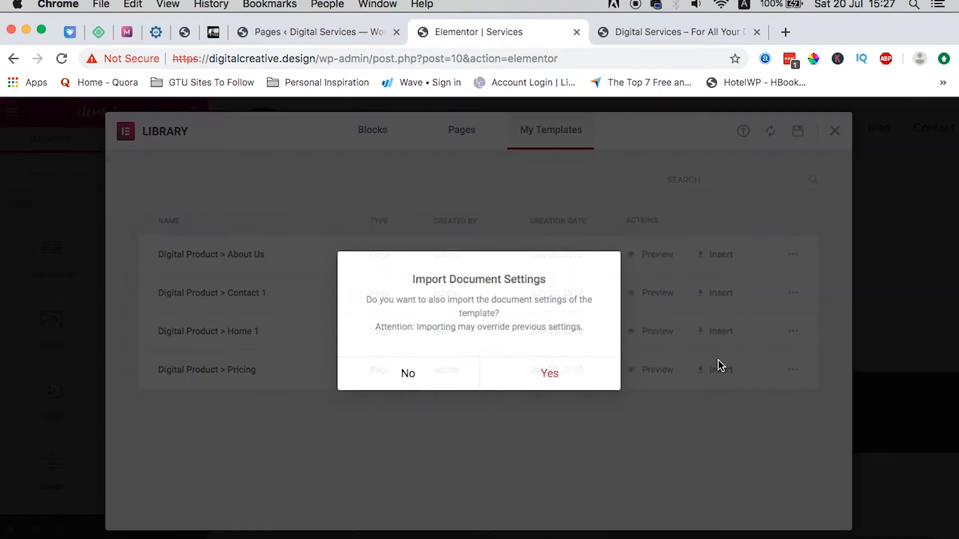
left_click(534, 373)
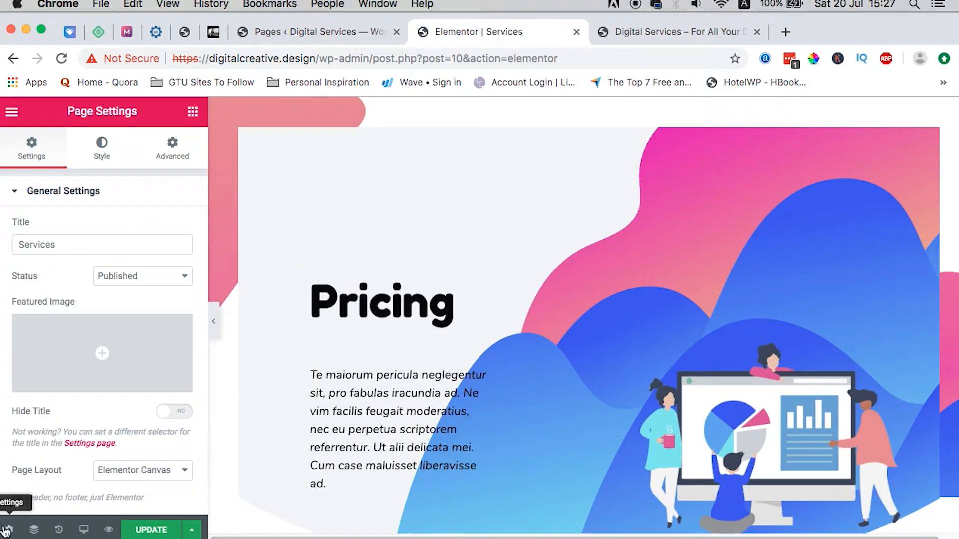
Step: Set the Services page layout to Elementor Full Width, update it, and close the editor
left_click(139, 471)
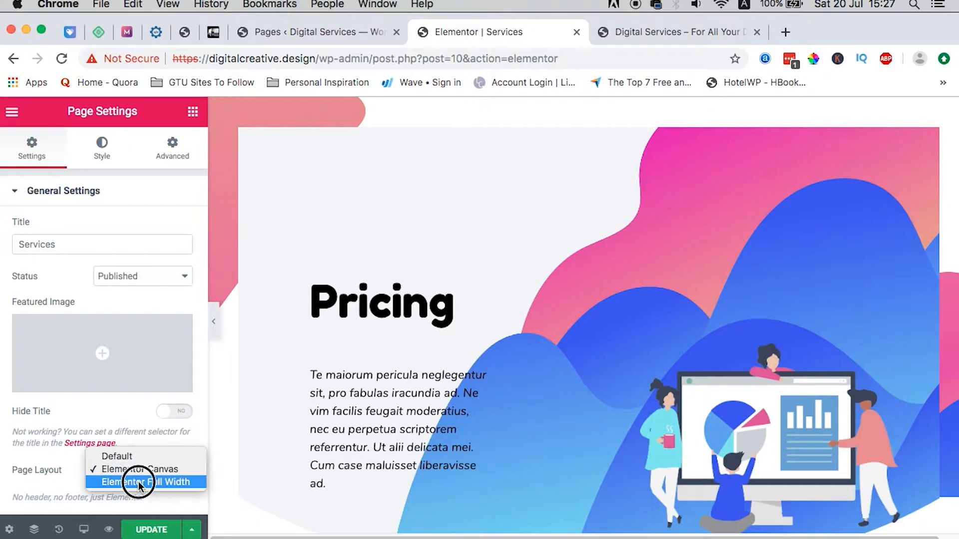
left_click(138, 483)
left_click(159, 470)
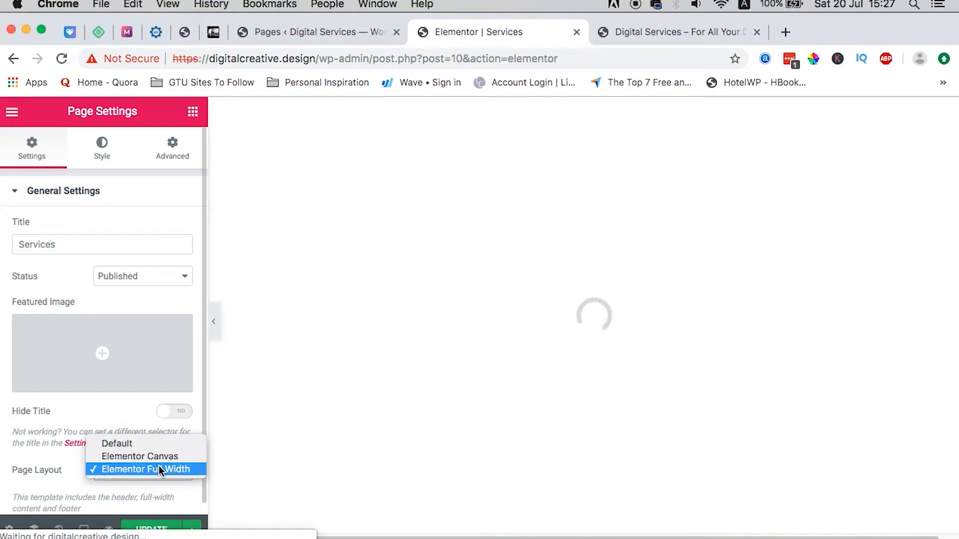
left_click(159, 470)
left_click(160, 471)
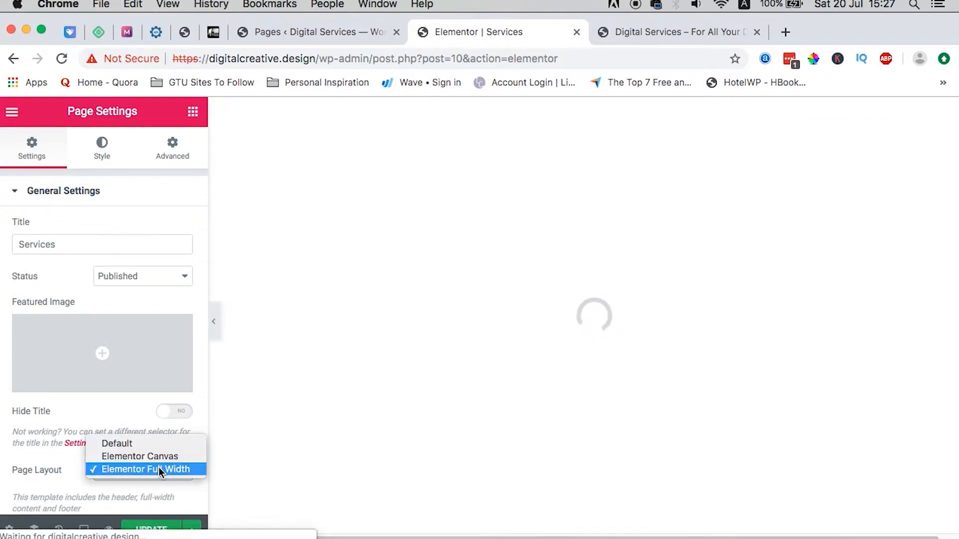
left_click(109, 496)
left_click(150, 530)
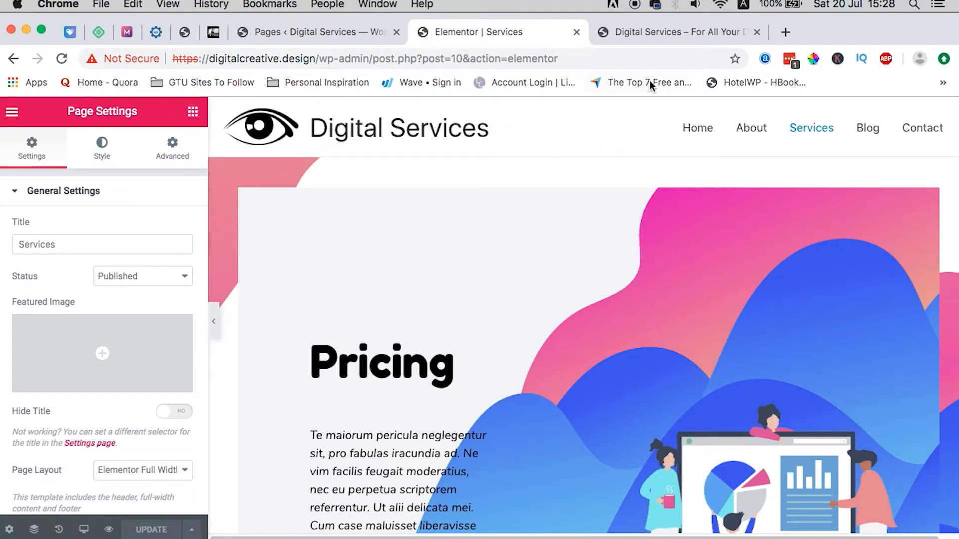
left_click(576, 32)
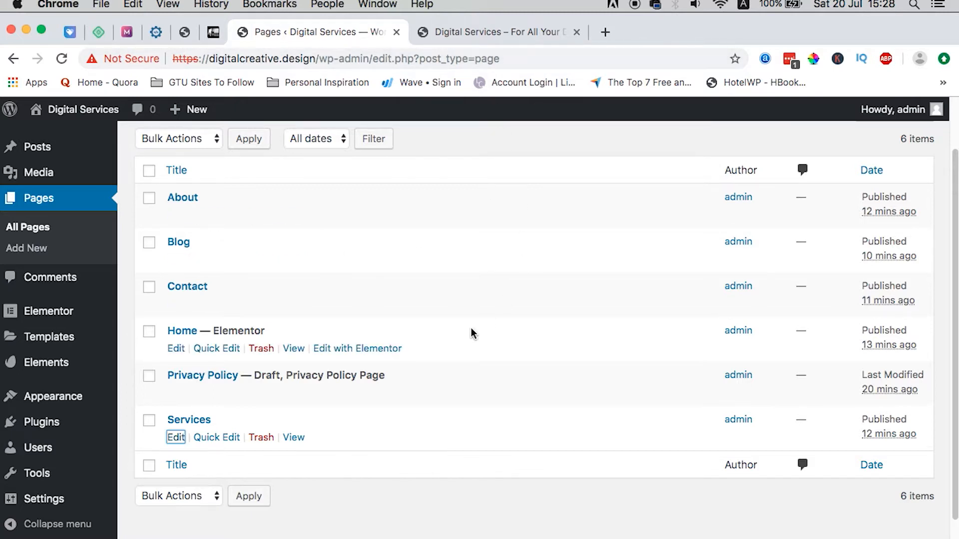
scroll(467, 334, "down", 1)
Step: In Reading settings, choose a static homepage with Home as front page and Blog as posts page, then save
mouse_move(26, 504)
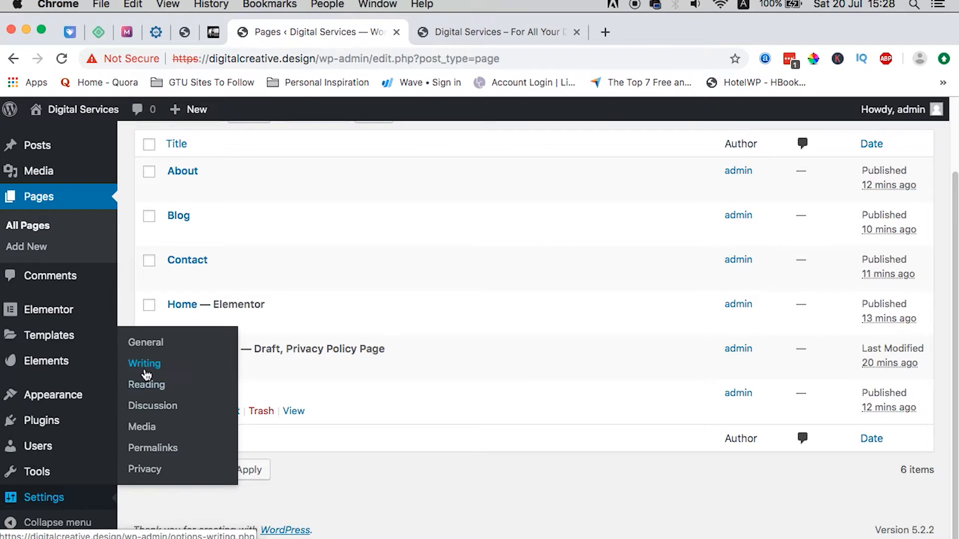
left_click(153, 385)
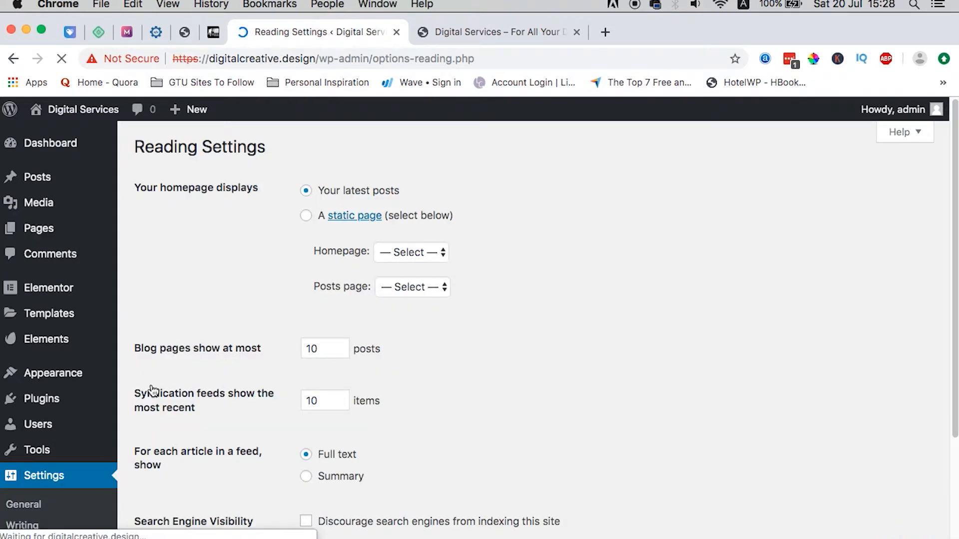
left_click(305, 216)
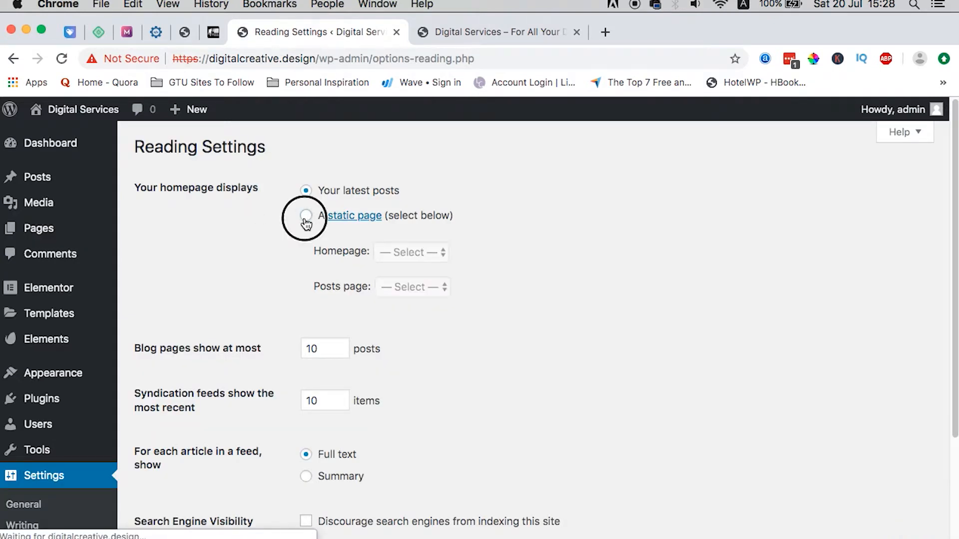
left_click(406, 252)
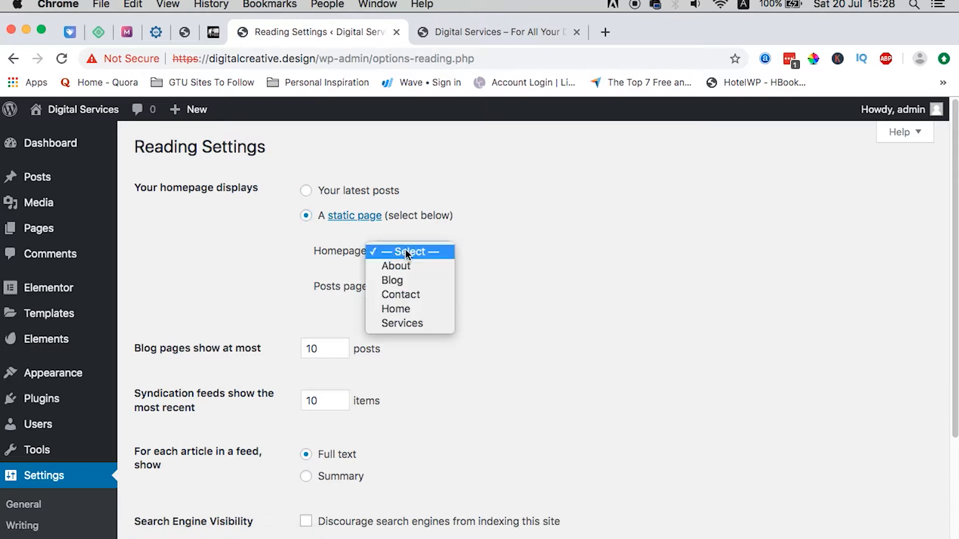
left_click(406, 309)
left_click(415, 289)
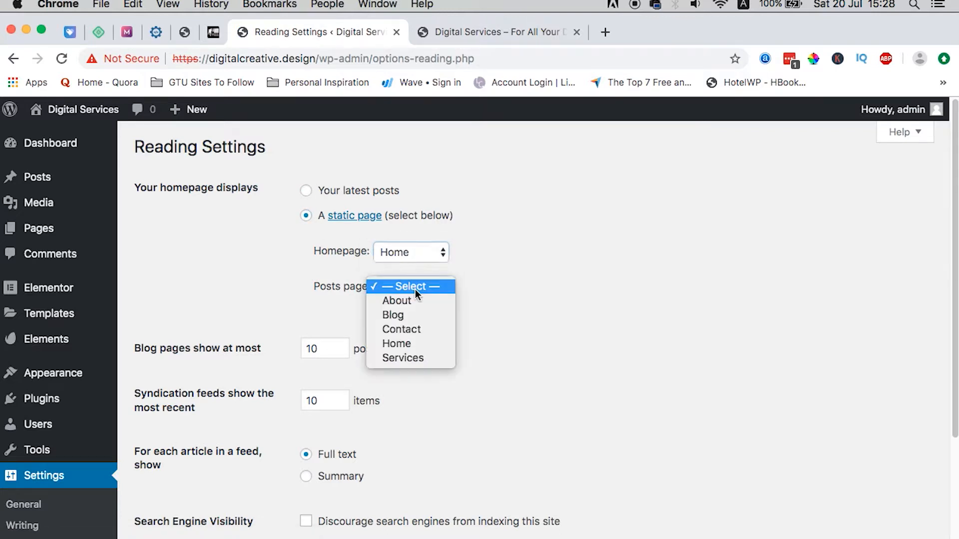
left_click(411, 315)
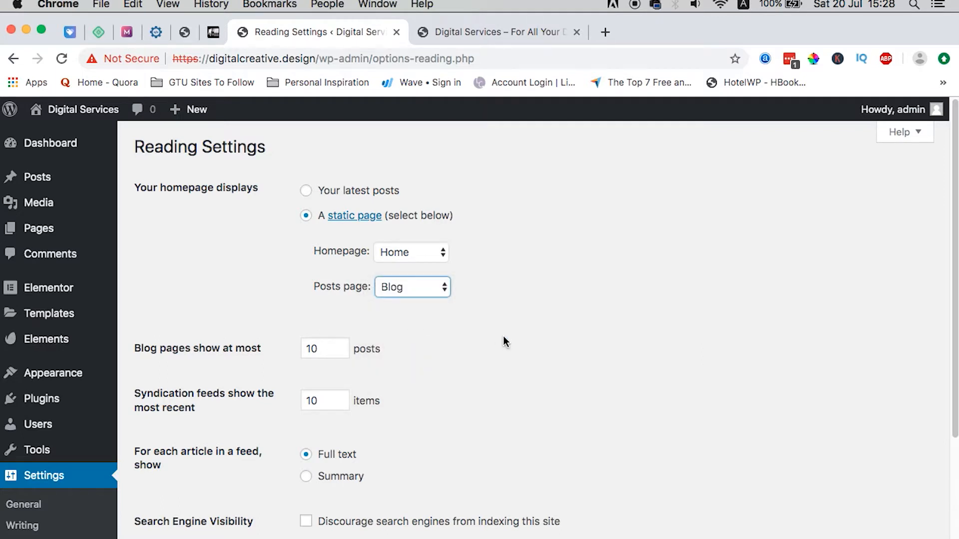
scroll(523, 356, "down", 3)
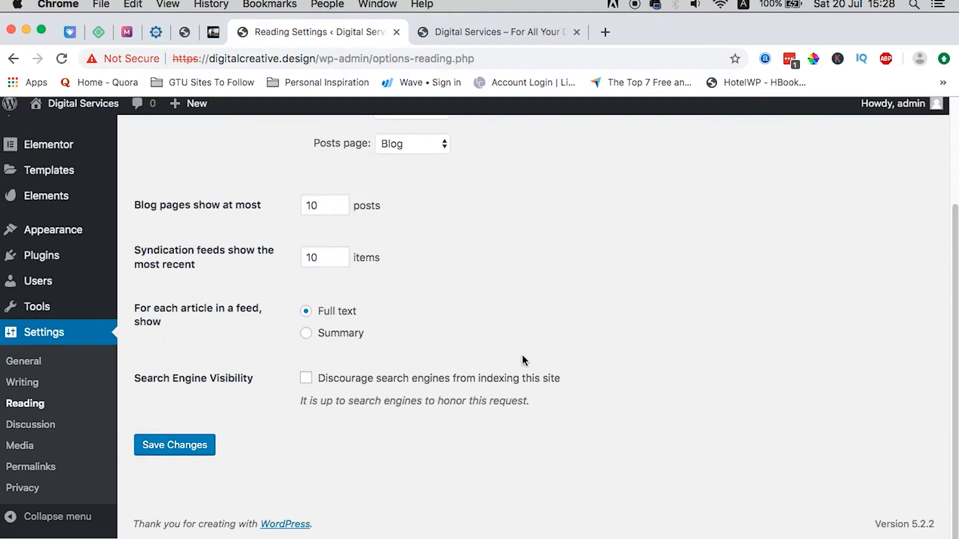
left_click(161, 451)
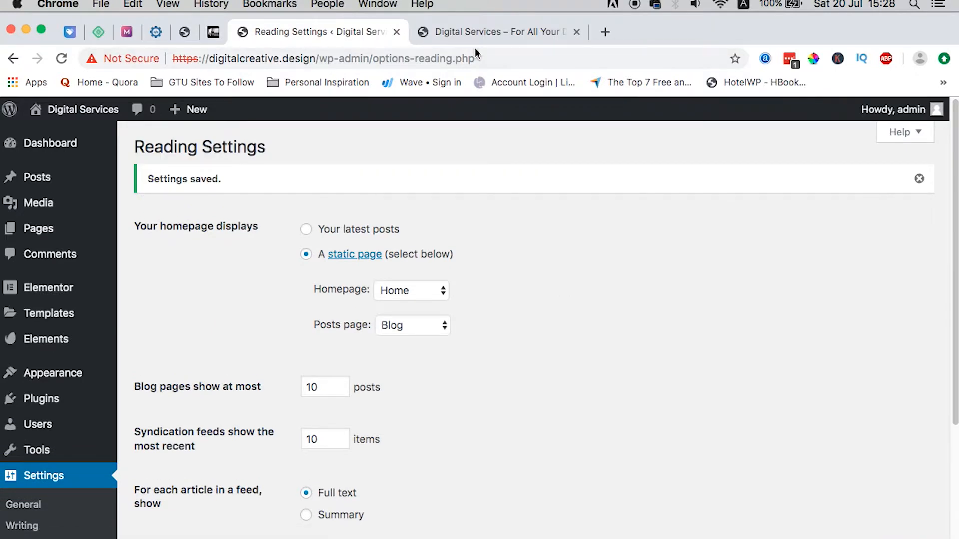
Step: Reload the live site and scroll through the new Modernize Your Web Design front page
left_click(482, 32)
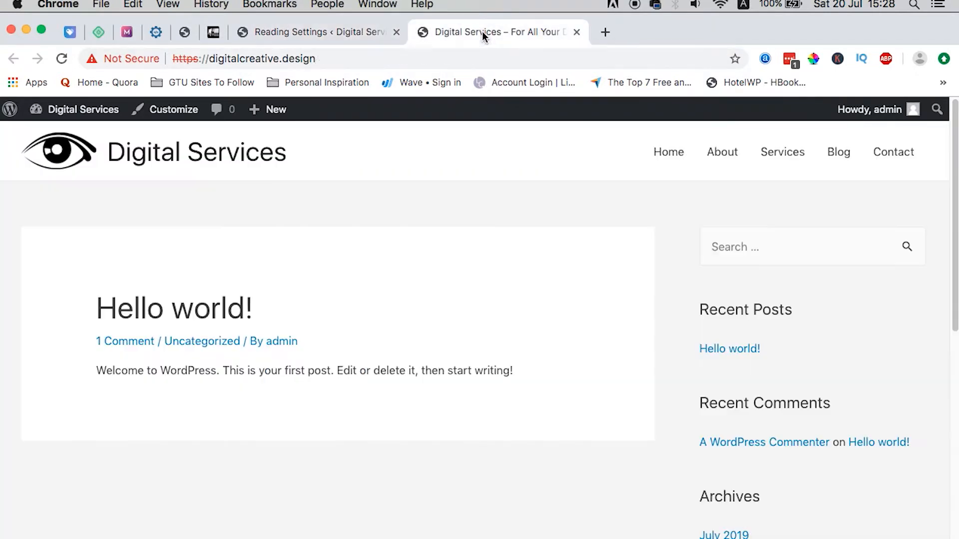
left_click(188, 162)
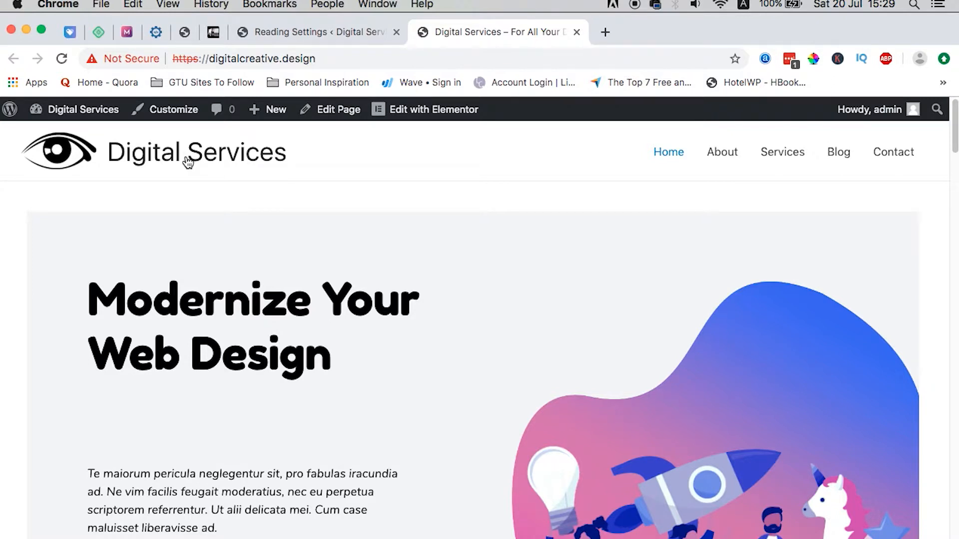
scroll(166, 256, "down", 20)
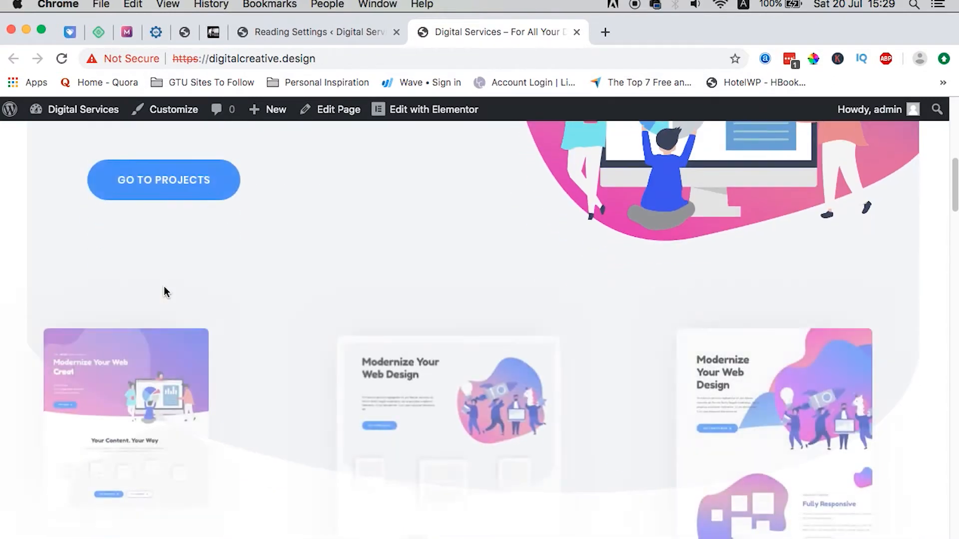
scroll(163, 287, "down", 15)
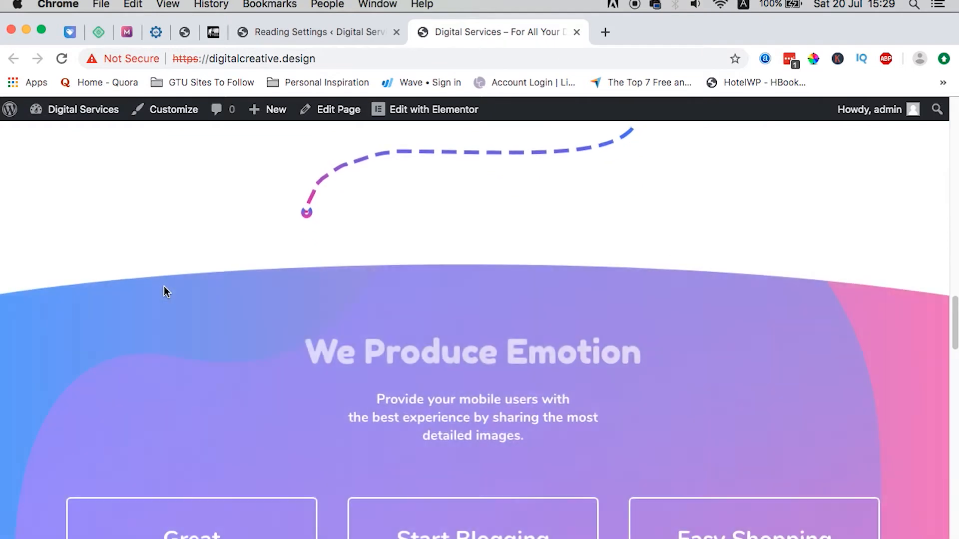
scroll(164, 286, "down", 15)
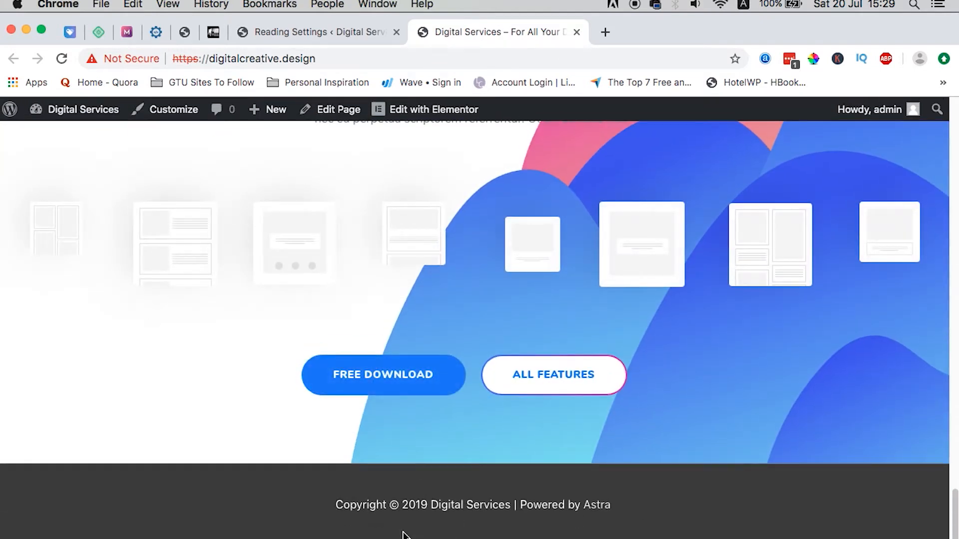
scroll(402, 534, "up", 20)
Step: Browse the About page, expand two FAQ answers, then return to Home via the menu
left_click(727, 157)
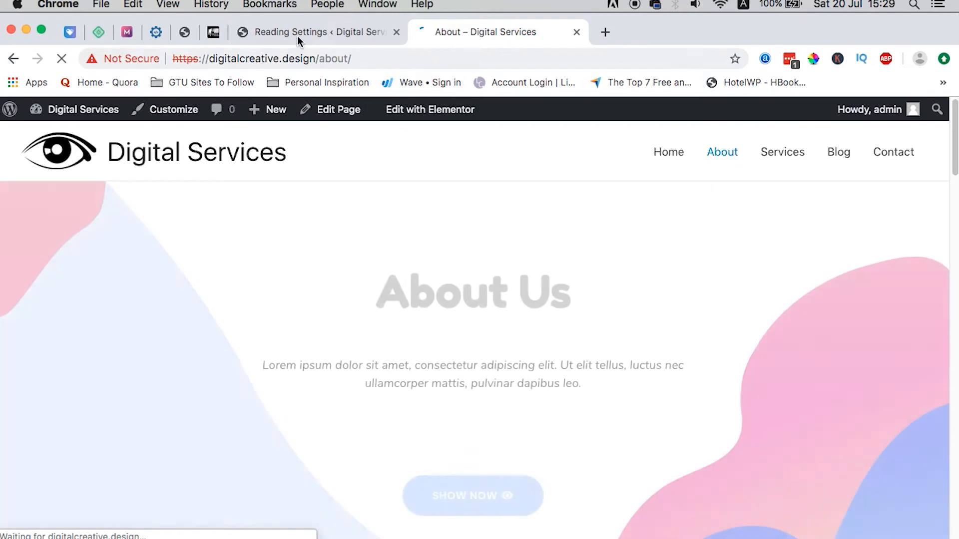
scroll(508, 403, "down", 15)
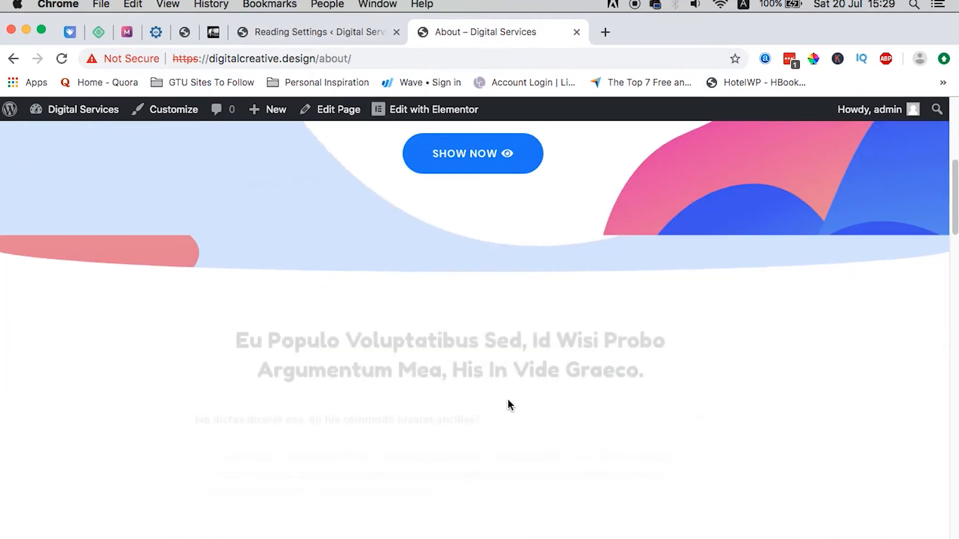
scroll(507, 403, "down", 3)
scroll(508, 402, "up", 2)
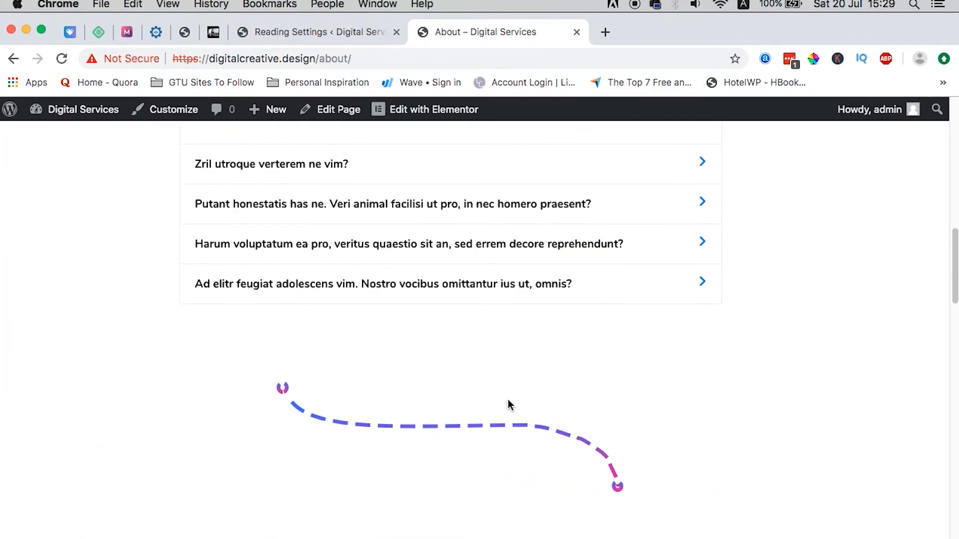
left_click(694, 171)
scroll(548, 255, "up", 3)
scroll(507, 298, "down", 1)
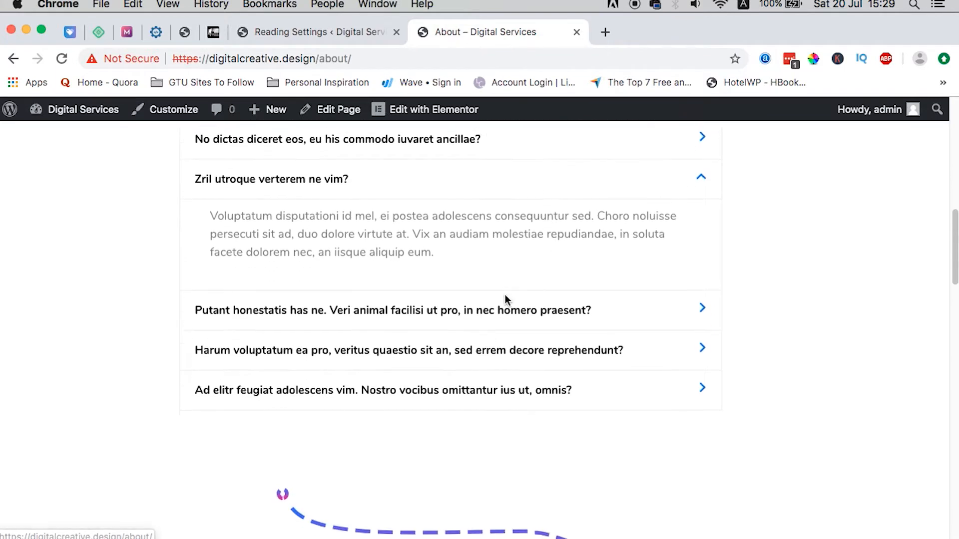
left_click(477, 295)
scroll(514, 399, "down", 10)
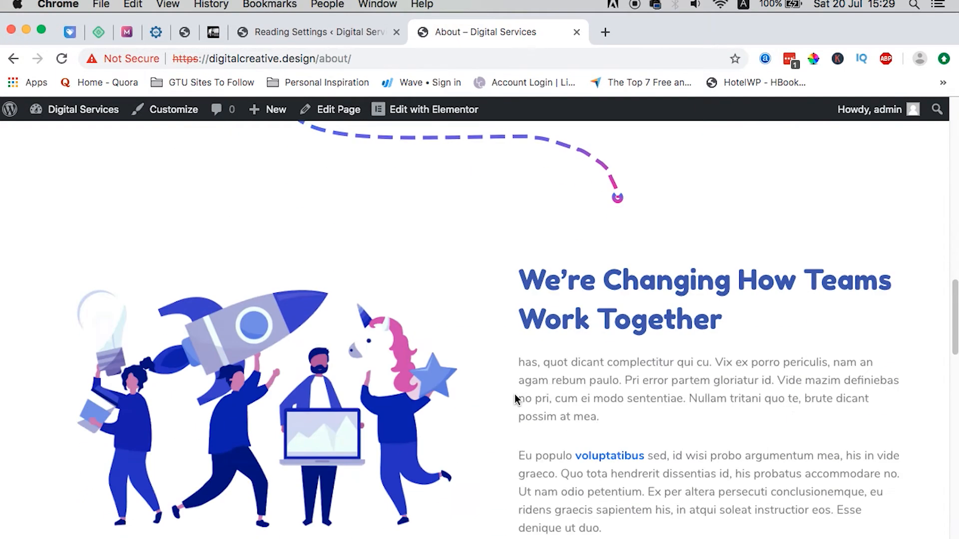
scroll(516, 400, "down", 10)
scroll(515, 400, "up", 20)
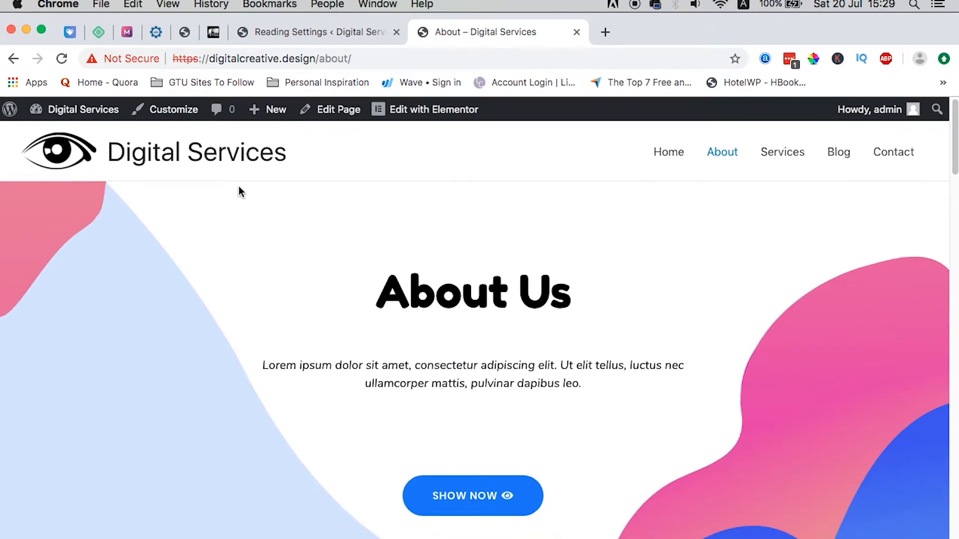
left_click(669, 158)
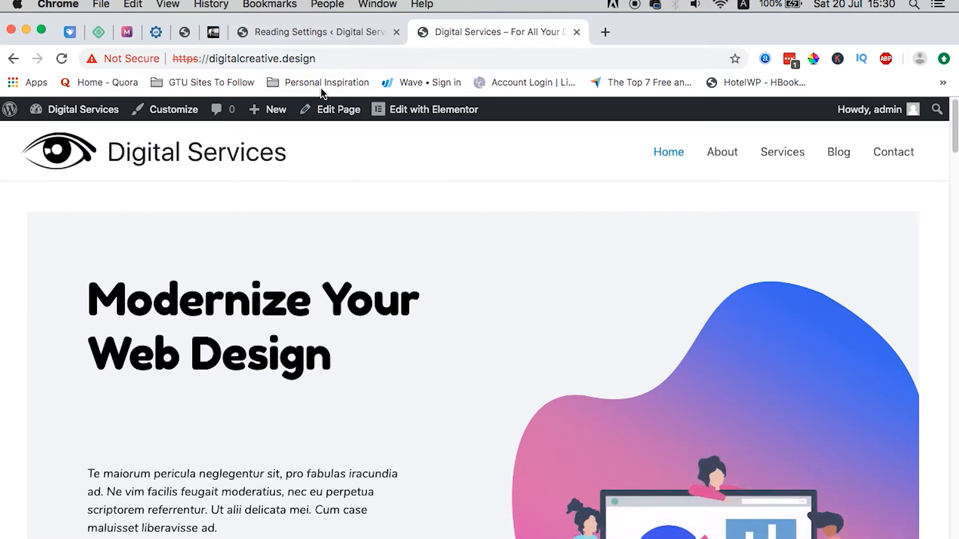
Step: Open the Home page from the Pages list in the Elementor editor
left_click(308, 34)
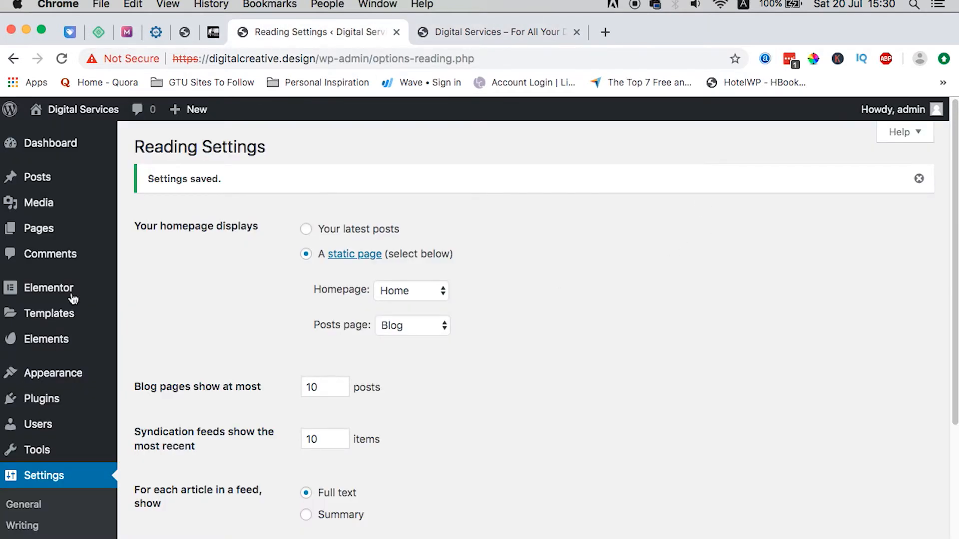
left_click(12, 229)
scroll(375, 415, "down", 3)
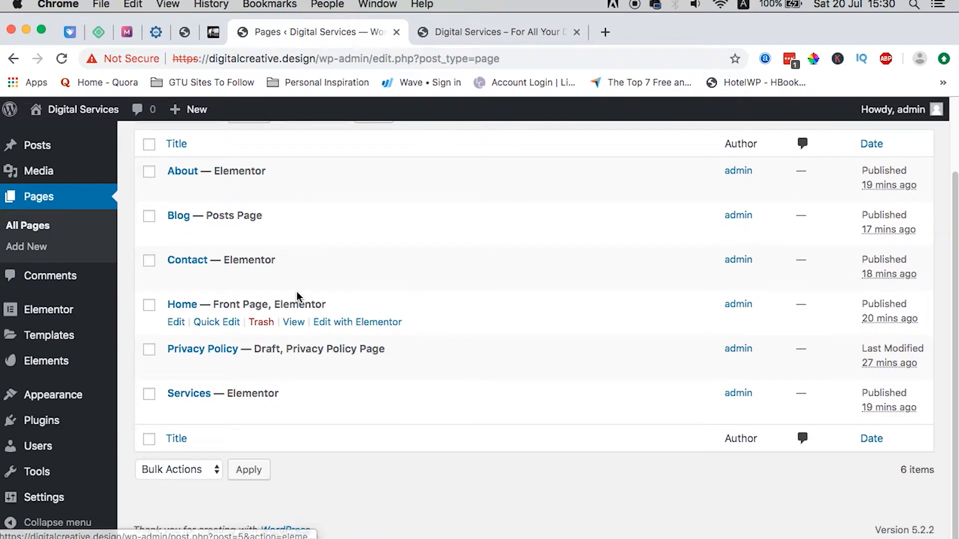
left_click(351, 324, "super")
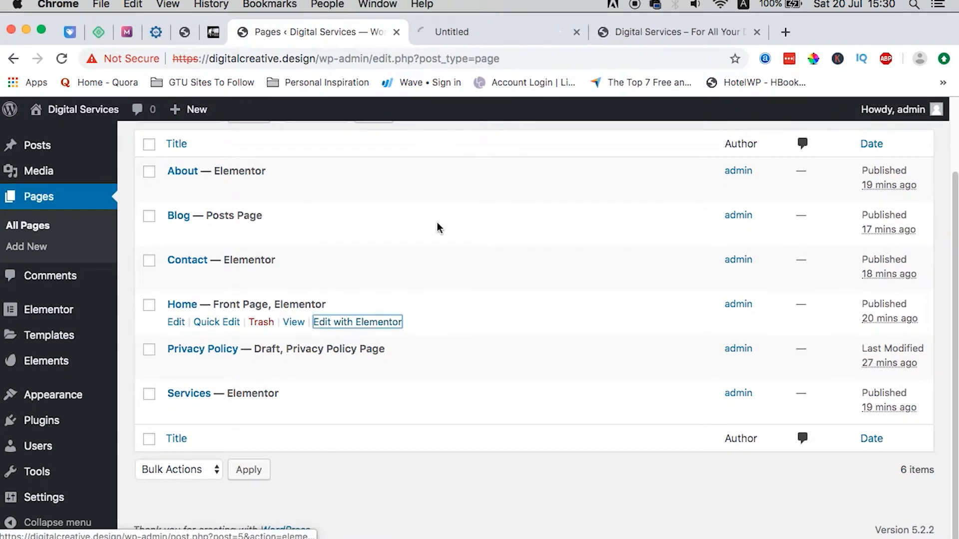
left_click(487, 30)
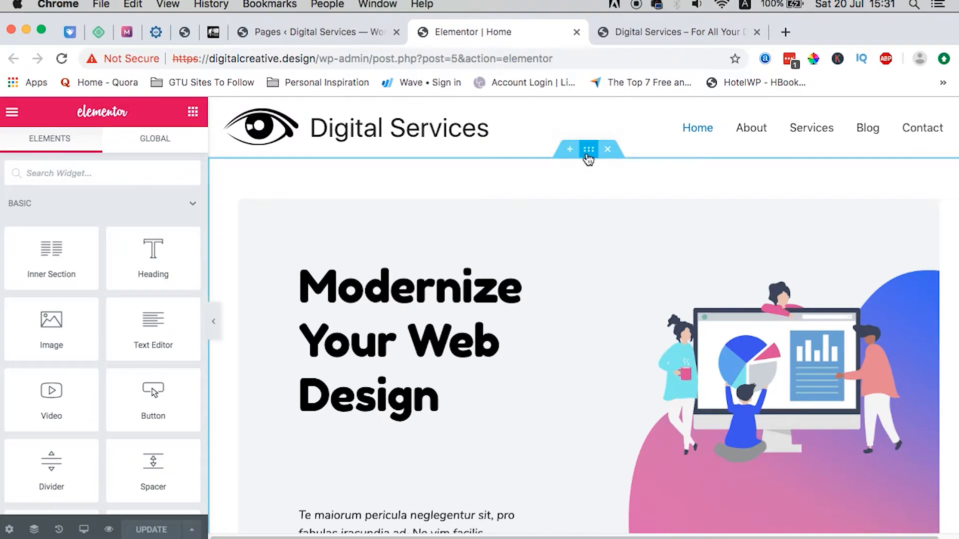
Step: Set the hero section's linked padding to 0 on all sides and update the page
left_click(589, 150)
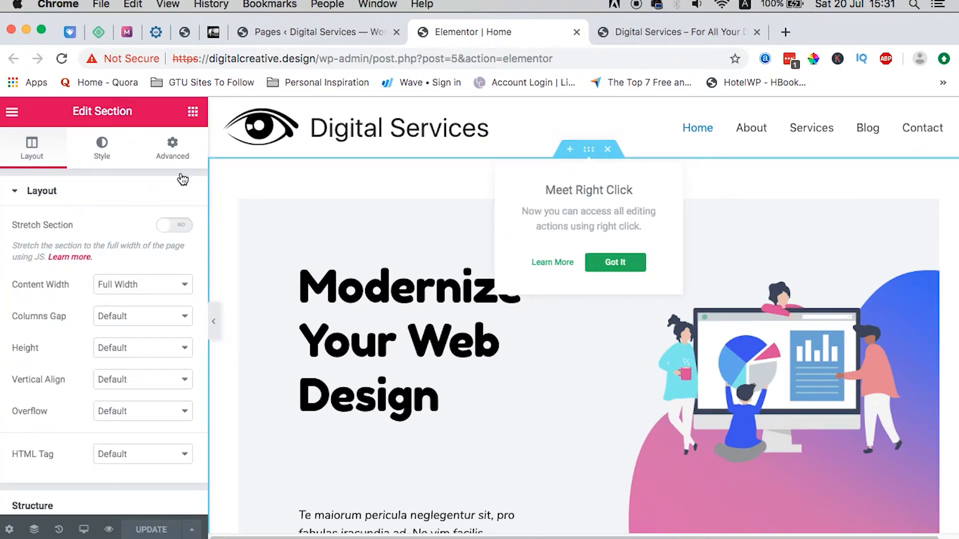
left_click(172, 150)
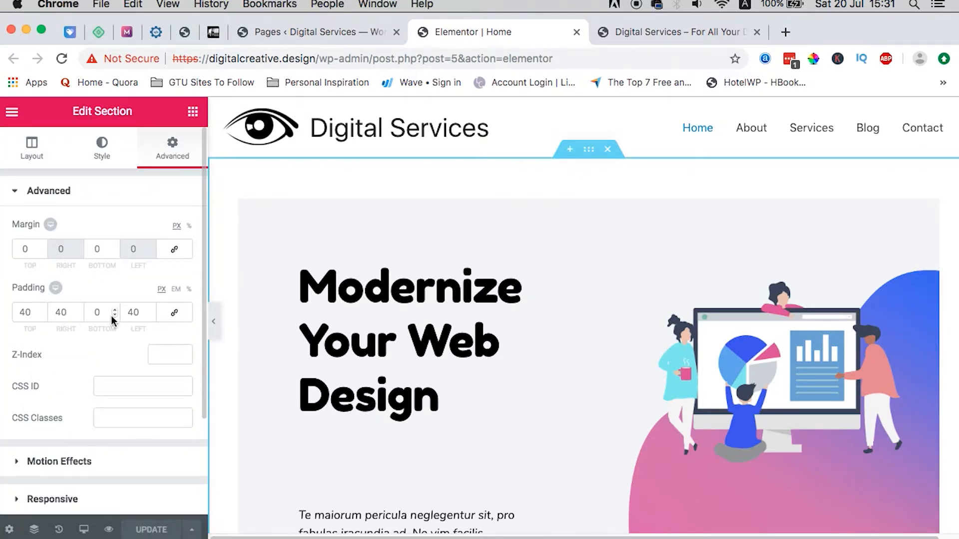
left_click(174, 312)
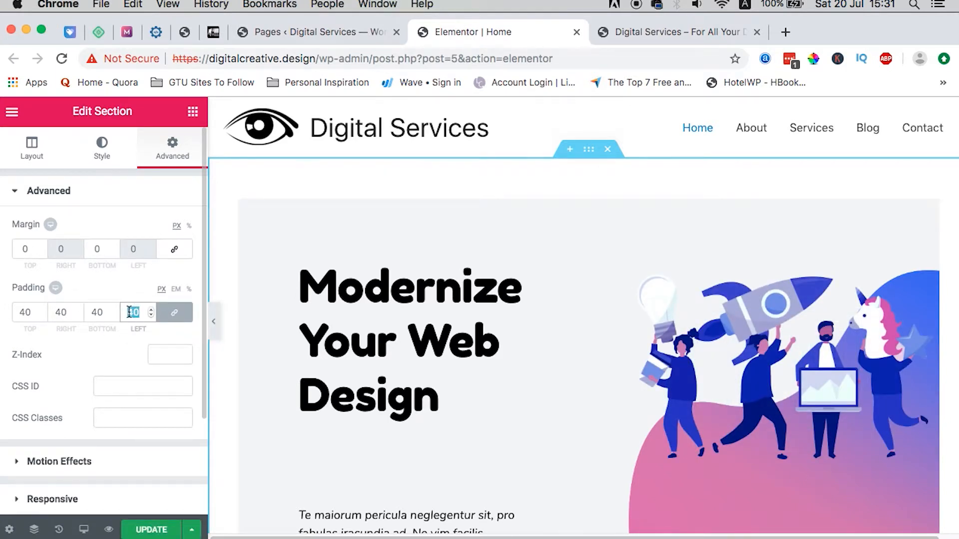
type("0")
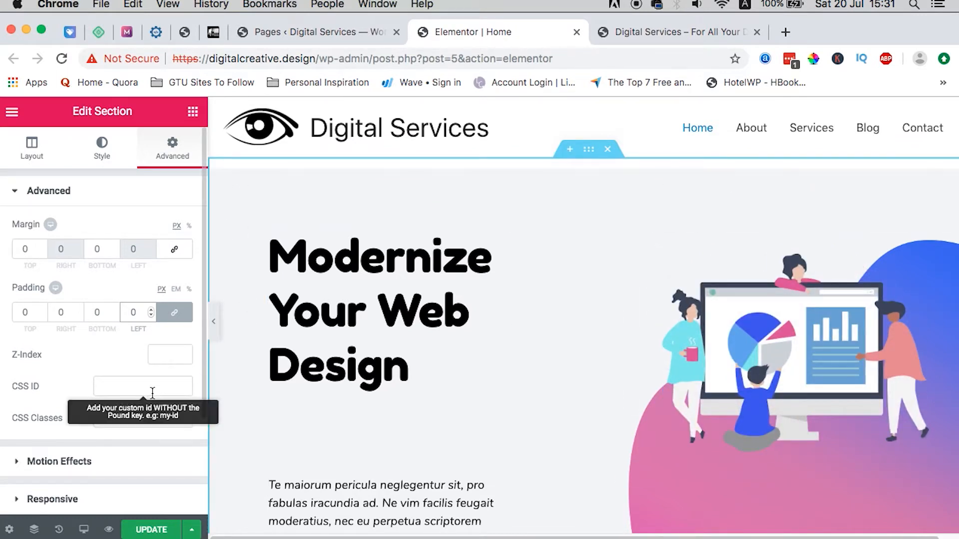
left_click(153, 530)
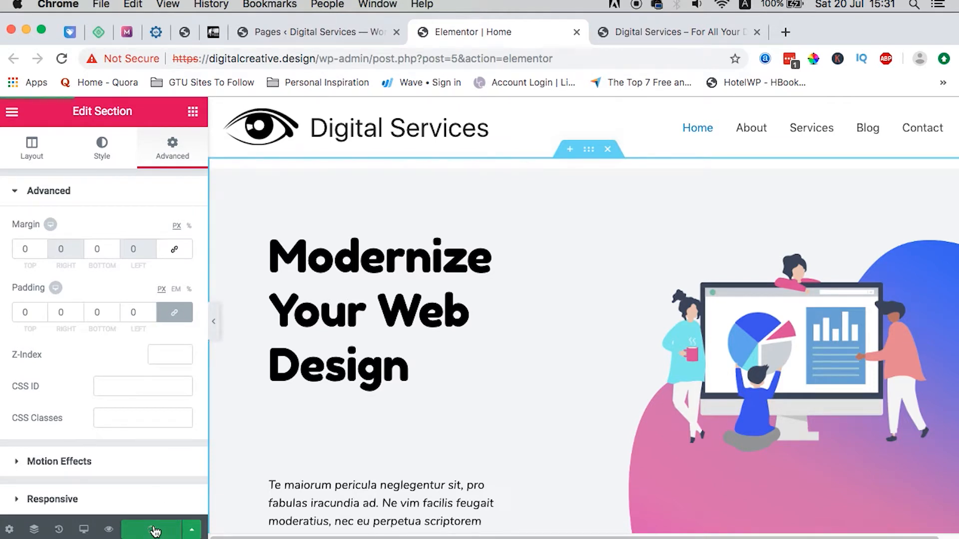
Step: Reload and scroll the live Digital Services home page, compare it in Safari, then return to Chrome
left_click(638, 35)
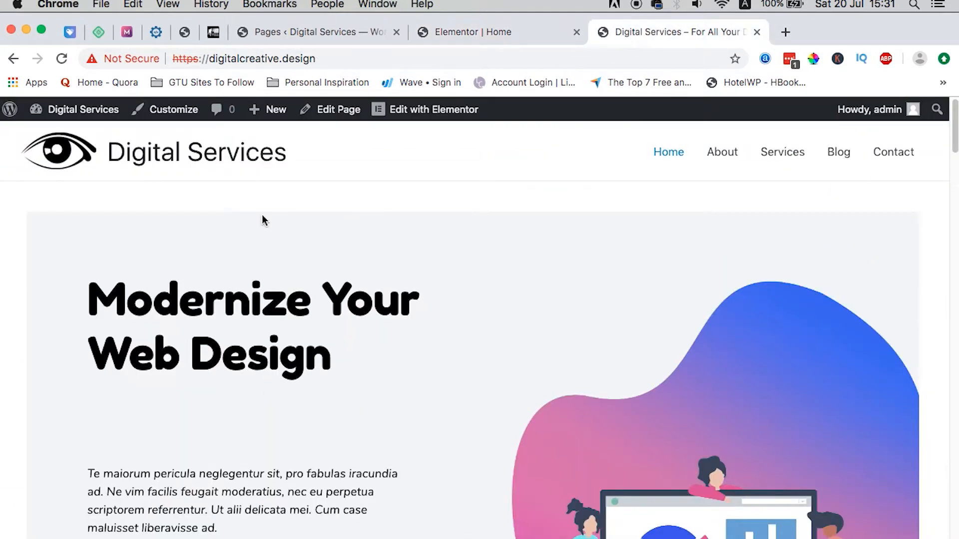
left_click(60, 60)
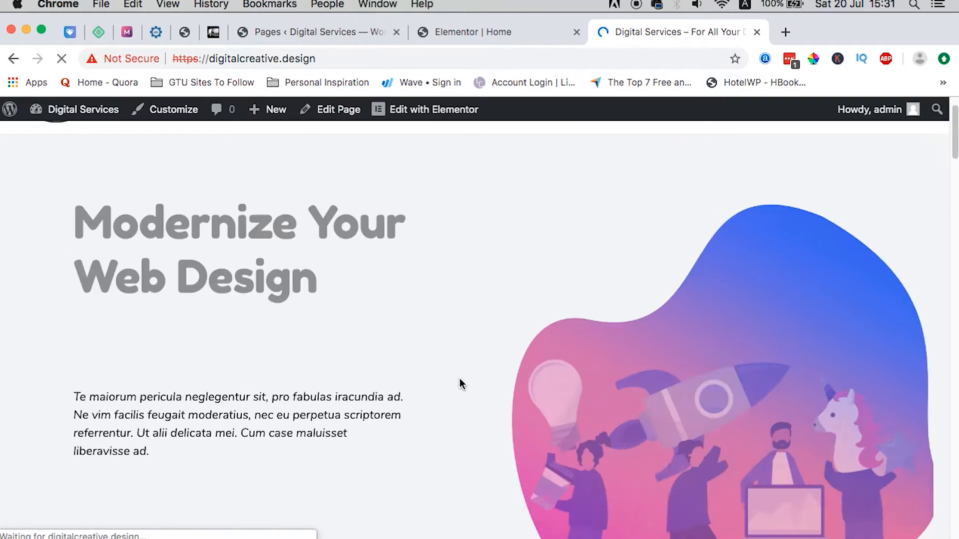
scroll(459, 379, "down", 10)
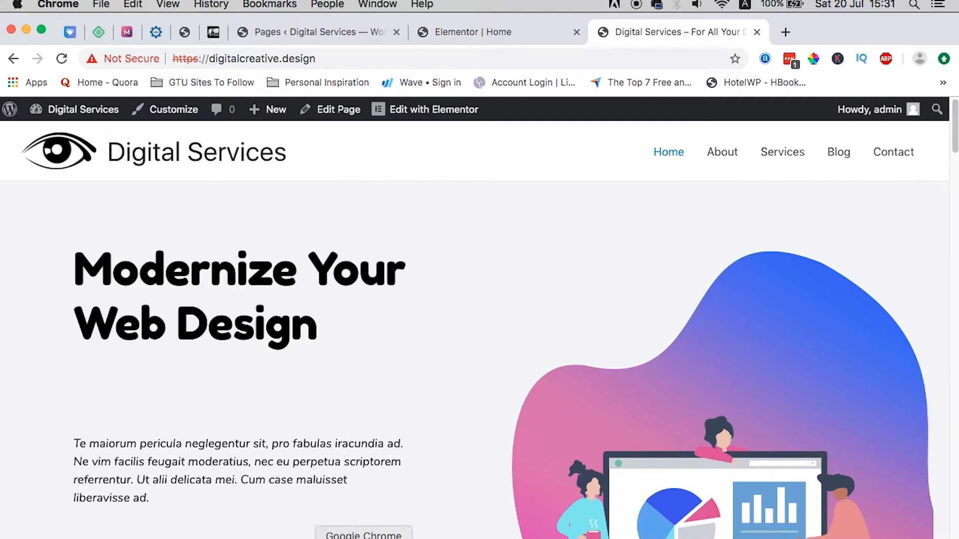
left_click(396, 538)
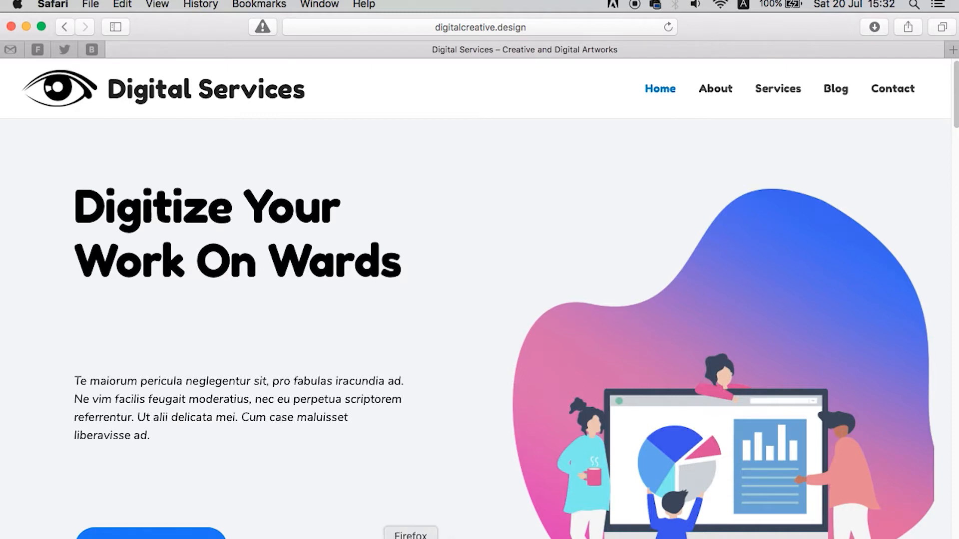
left_click(363, 538)
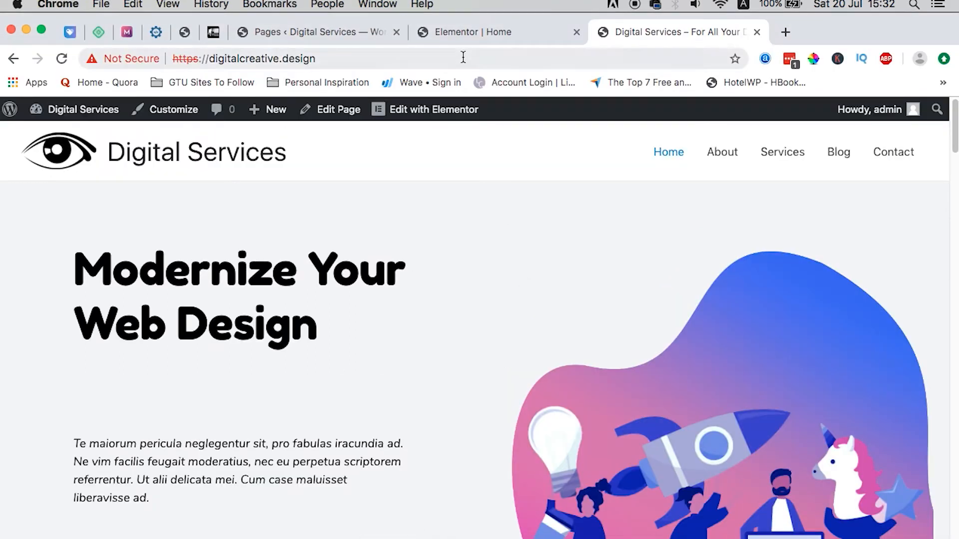
Step: Retype the hero headline as 'Digitize Your Work On Wards', removing the leftover word Design
left_click(466, 32)
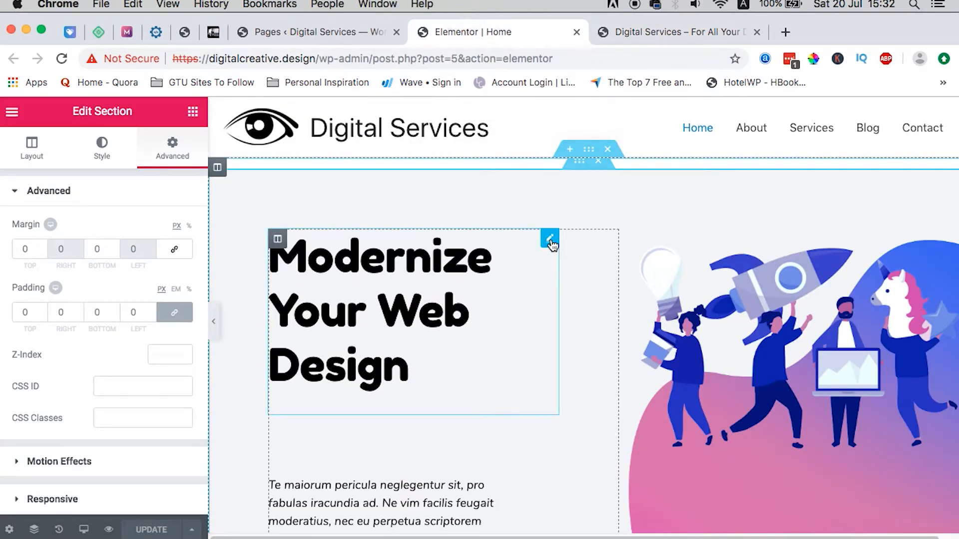
left_click(397, 305)
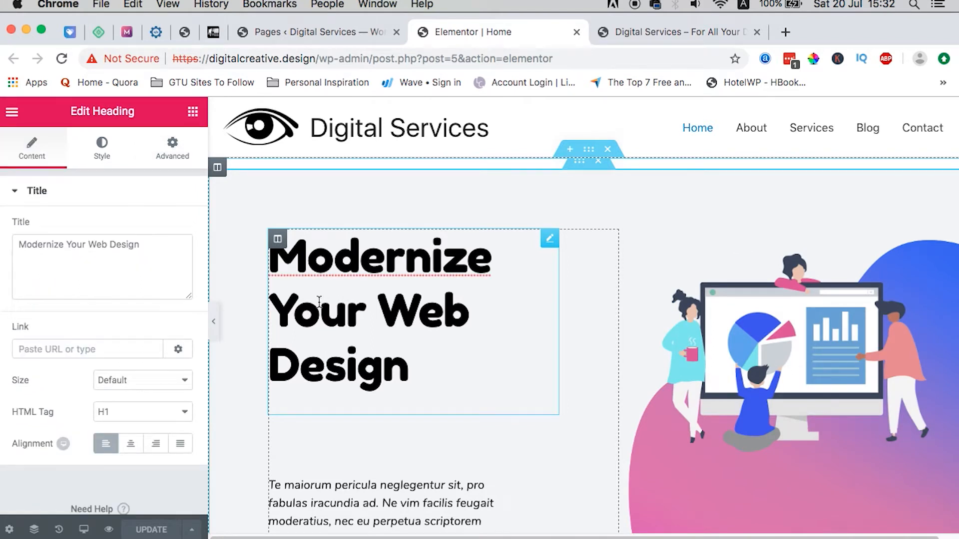
double_click(61, 246)
type("Digitiy")
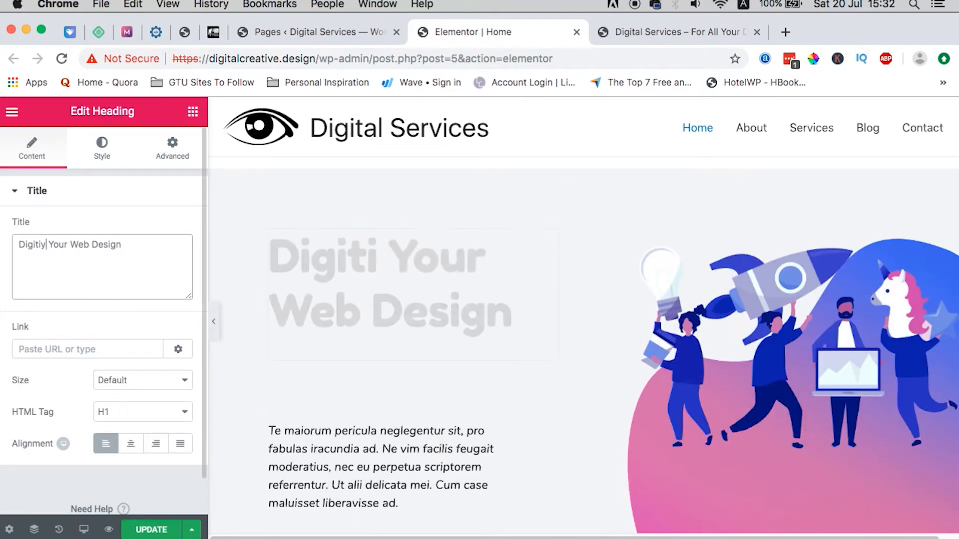
key("BackSpace")
type("ze Your ")
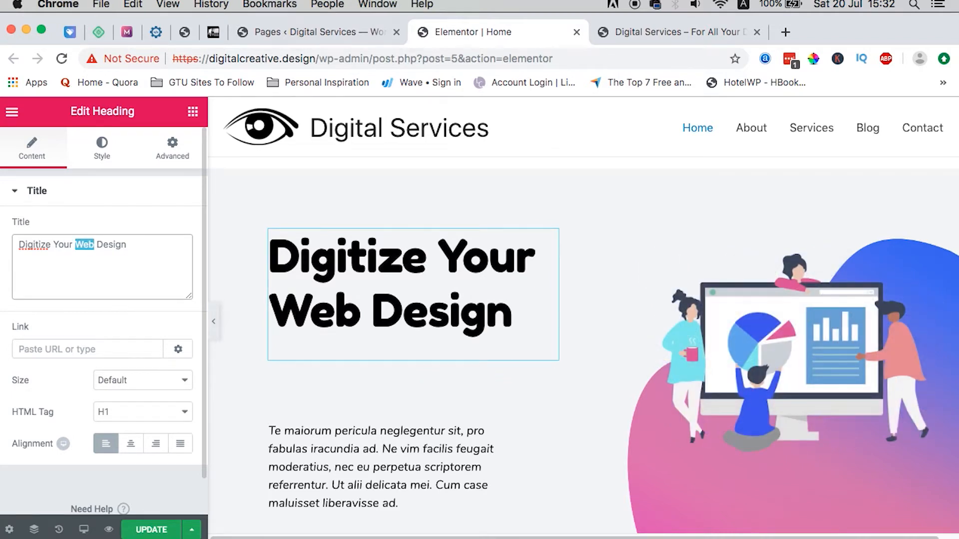
type("Work On")
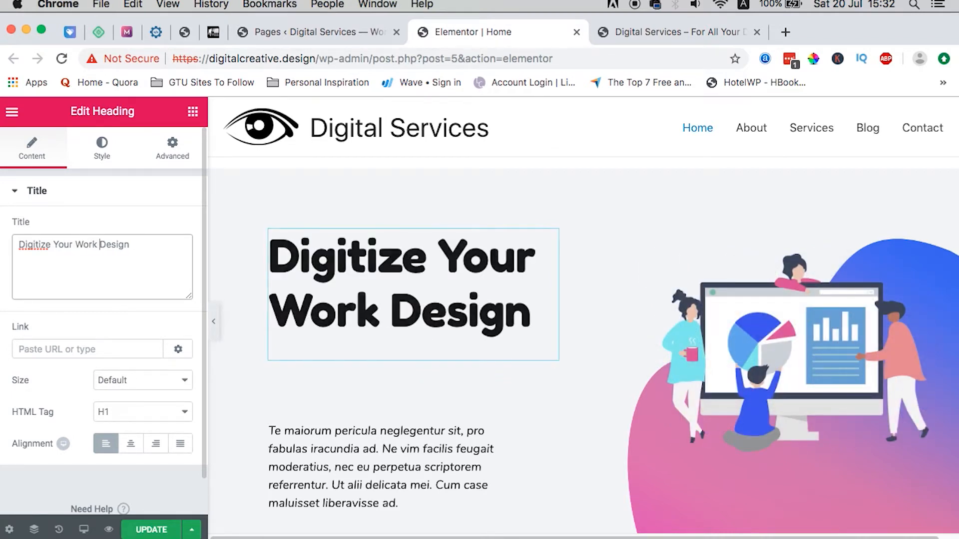
type("Wards")
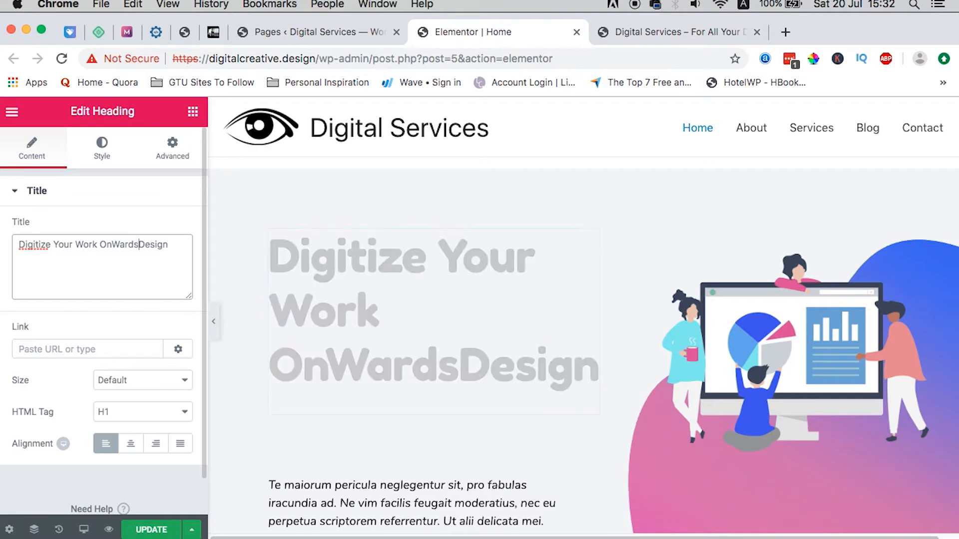
key("Left")
key("Left")
key("Right")
key("Right")
key("Right")
key("Right")
key("Right")
key("alt+shift+Right")
key("BackSpace")
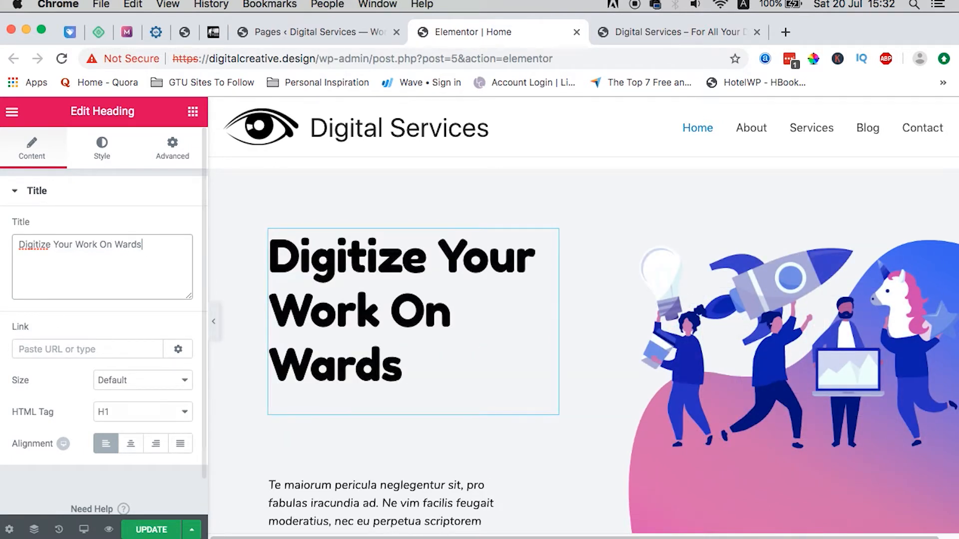
Step: Preview the page, publish the headline change, and reload the live site to confirm it
left_click(213, 321)
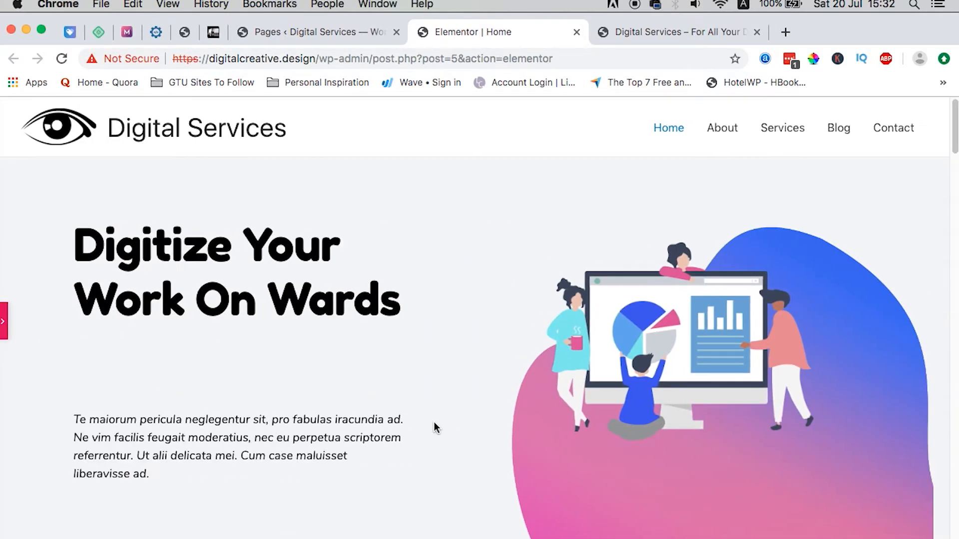
left_click(6, 327)
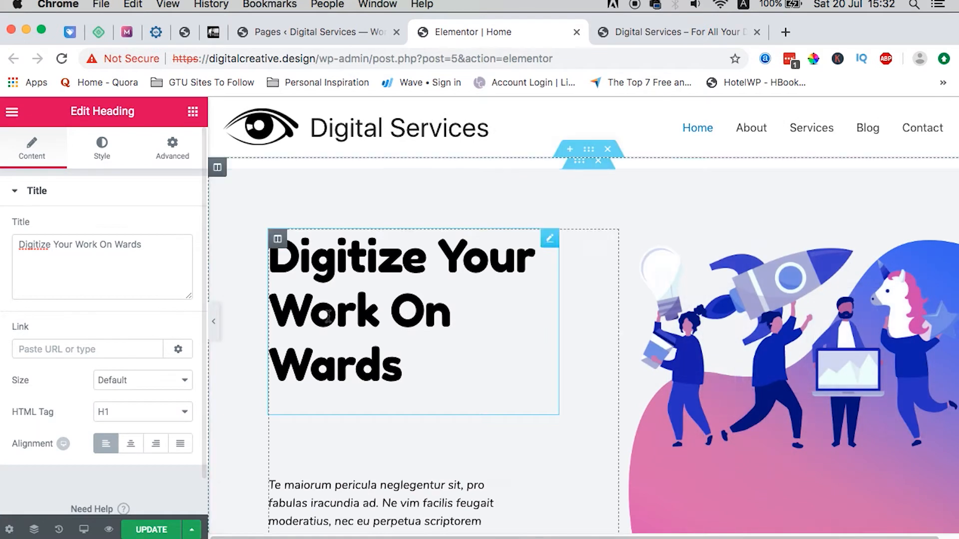
left_click(143, 530)
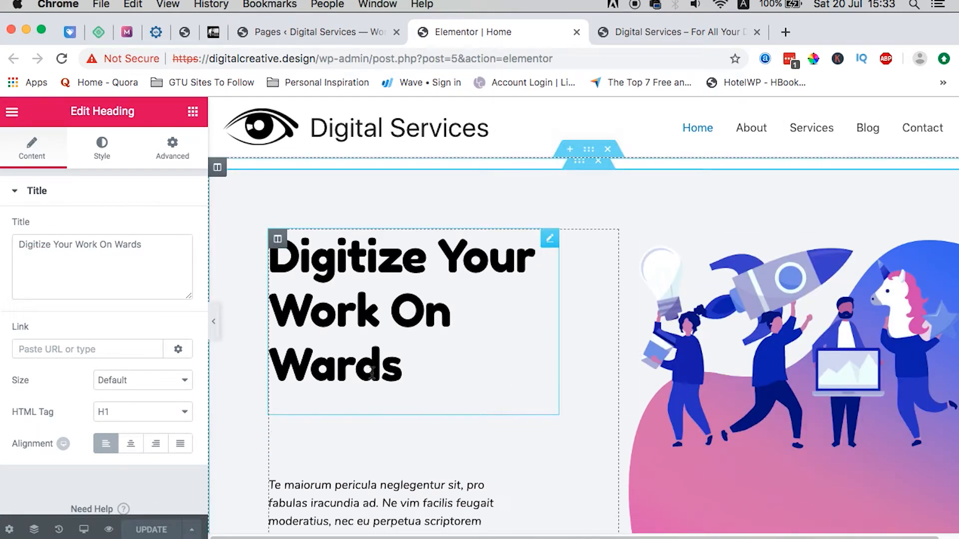
left_click(671, 32)
left_click(62, 59)
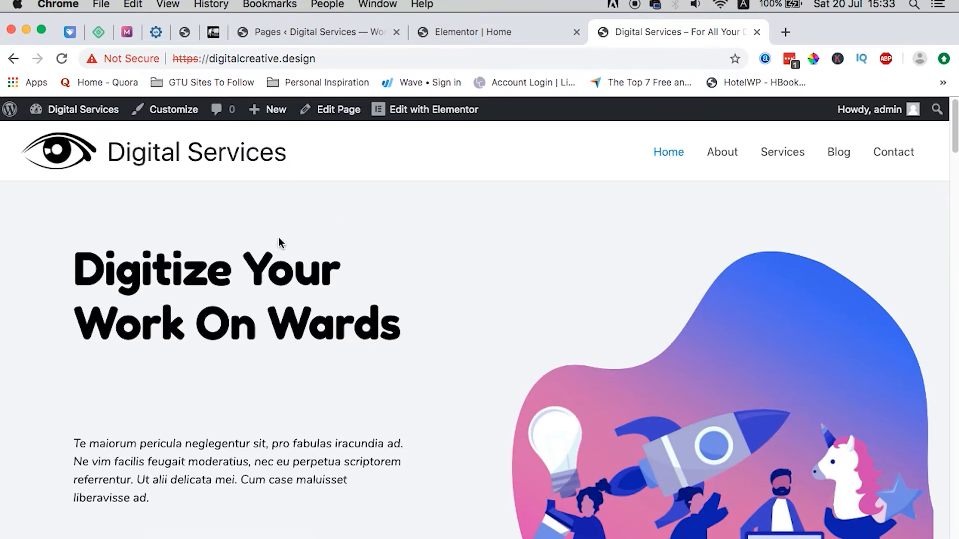
Step: Close the Elementor Home editor tab and go back to the admin Pages list
left_click(510, 34)
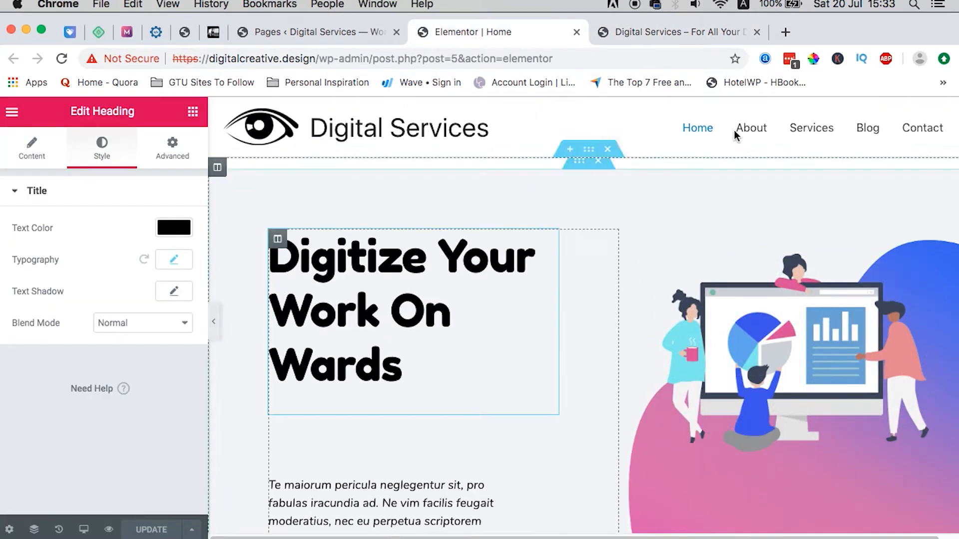
left_click(577, 31)
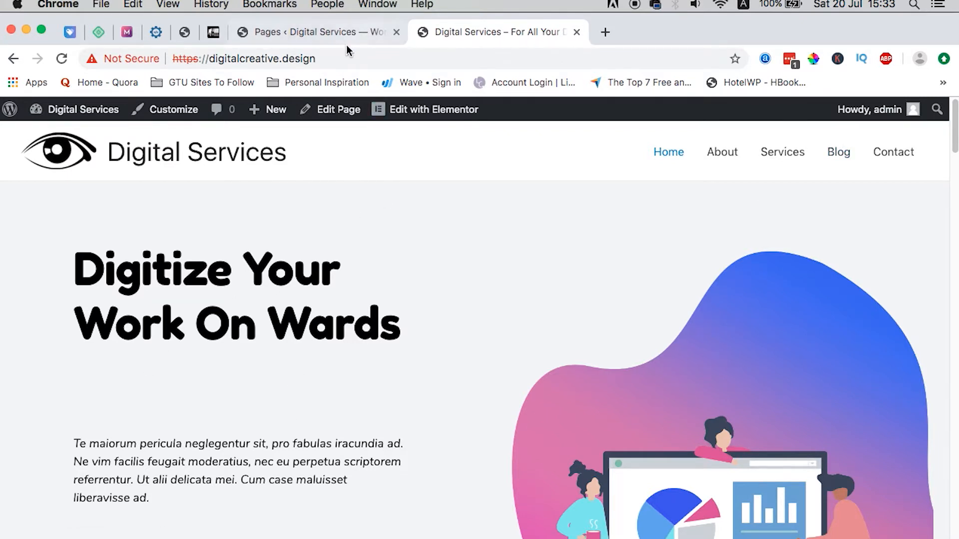
left_click(334, 32)
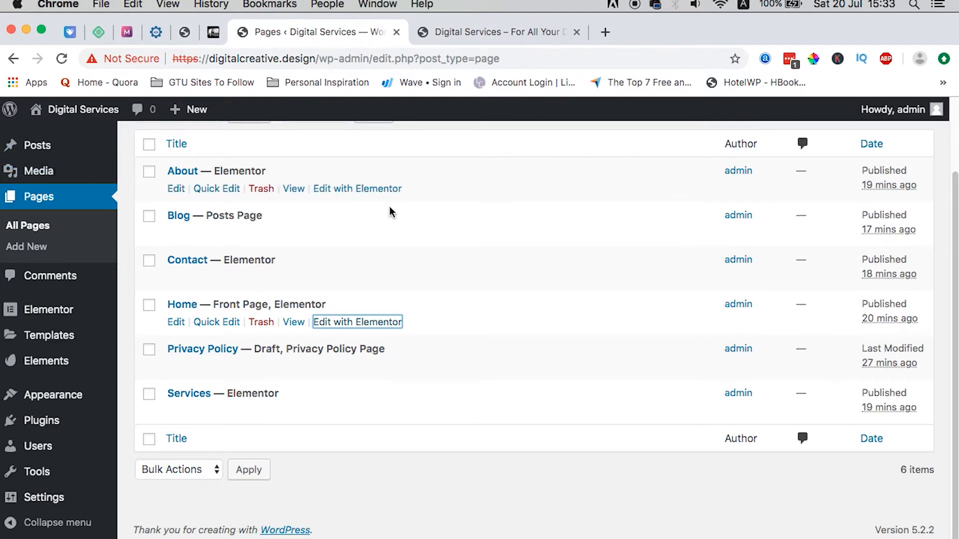
Step: Set the Astra Base Typography body font to Fredoka One in the Customizer, then reload the live site
mouse_move(76, 323)
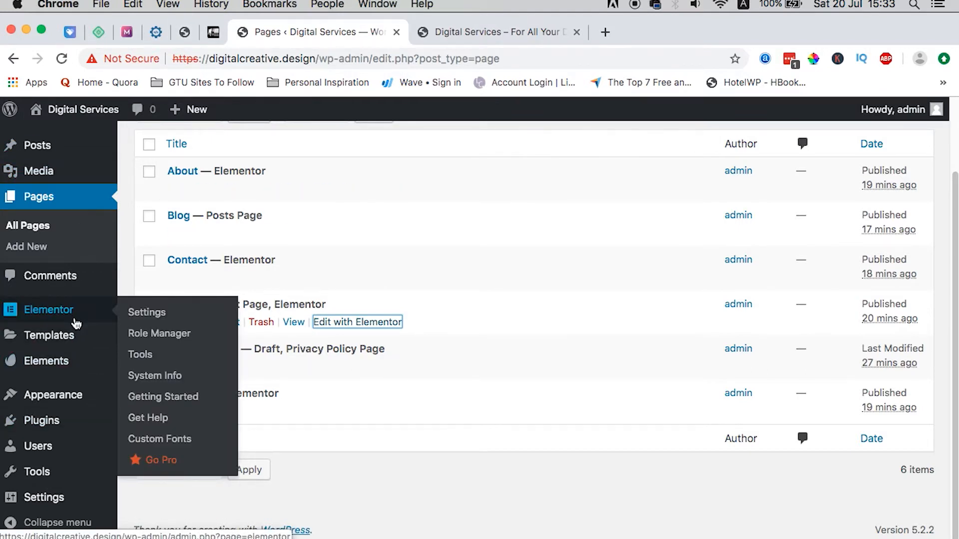
mouse_move(55, 396)
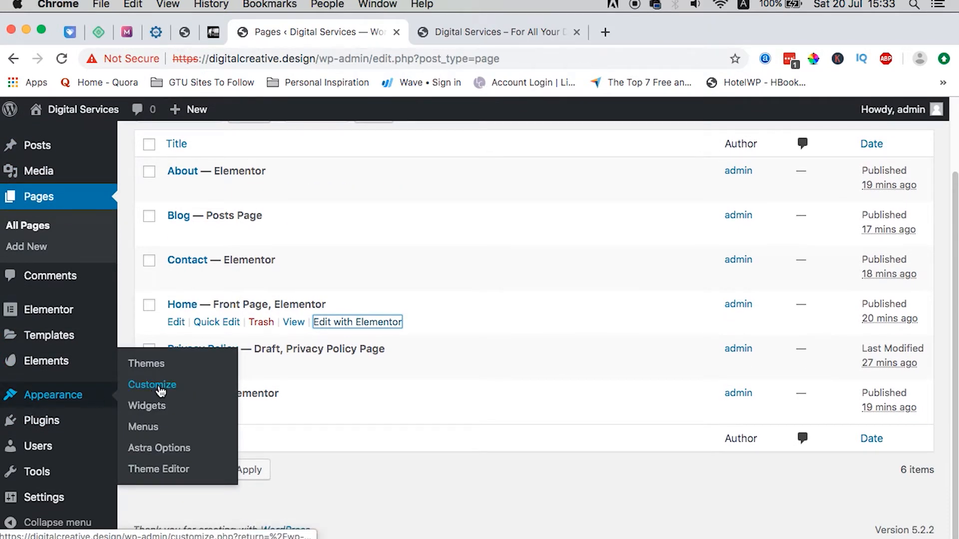
left_click(160, 391)
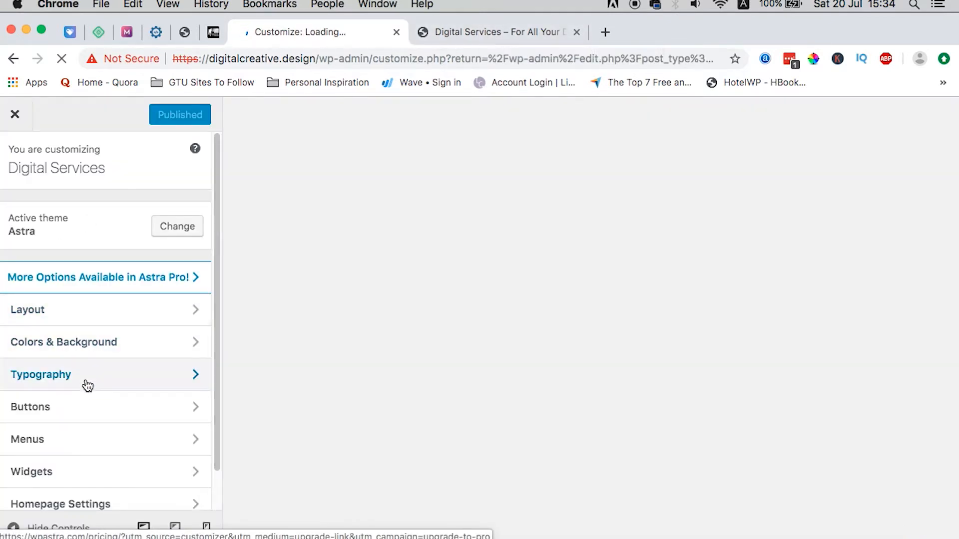
left_click(50, 379)
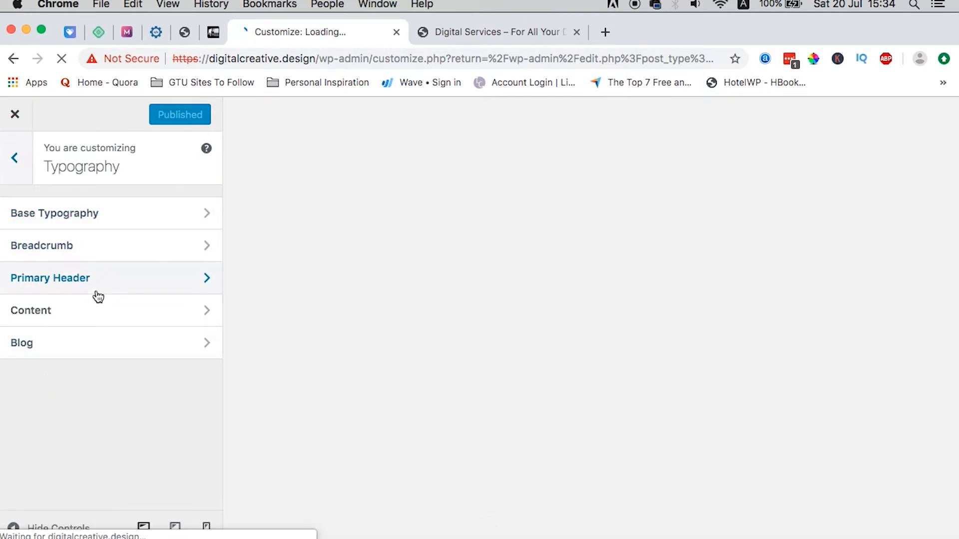
left_click(76, 215)
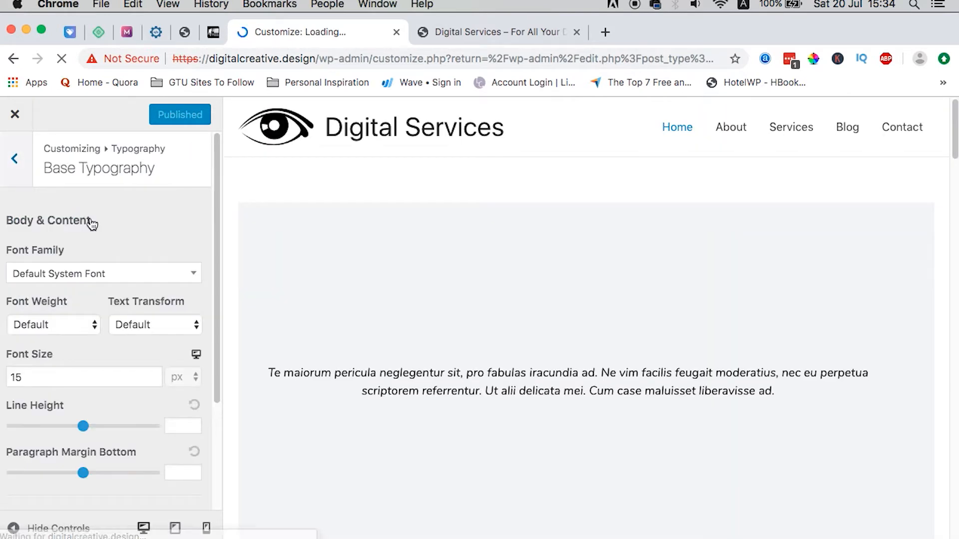
scroll(77, 358, "down", 2)
left_click(81, 234)
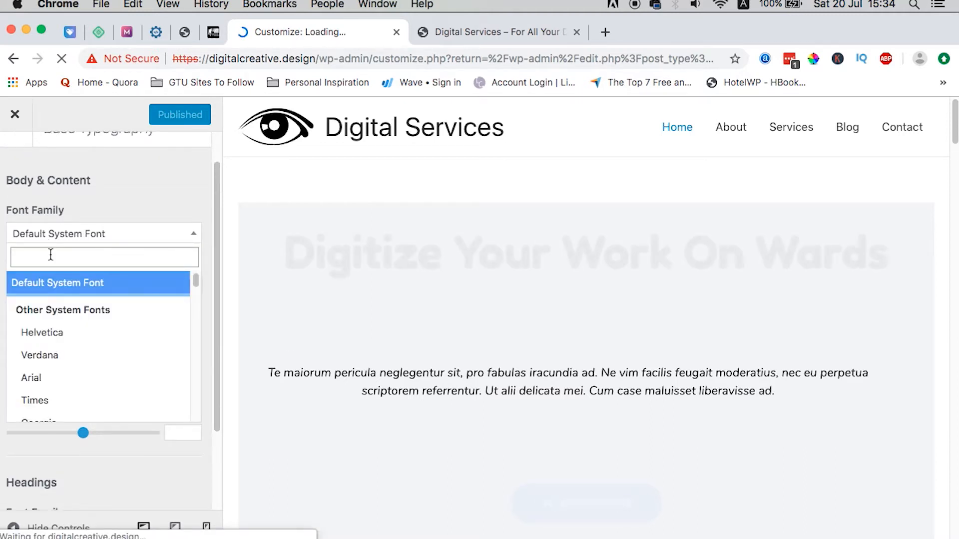
type("fred")
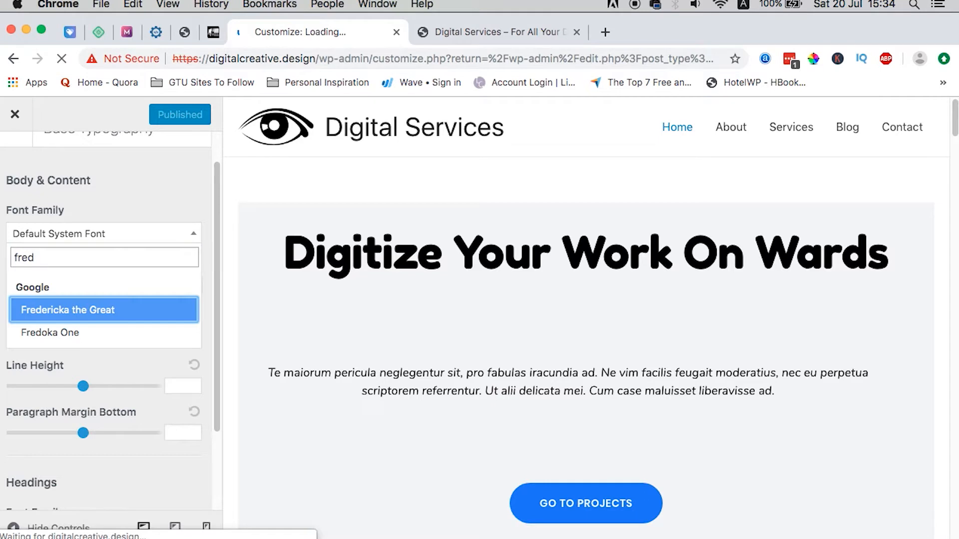
left_click(71, 332)
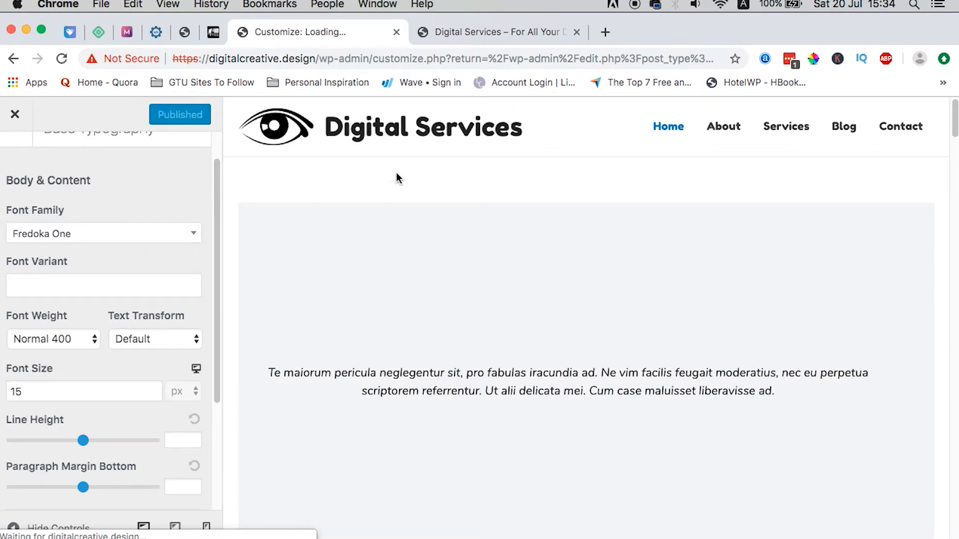
left_click(462, 32)
left_click(62, 58)
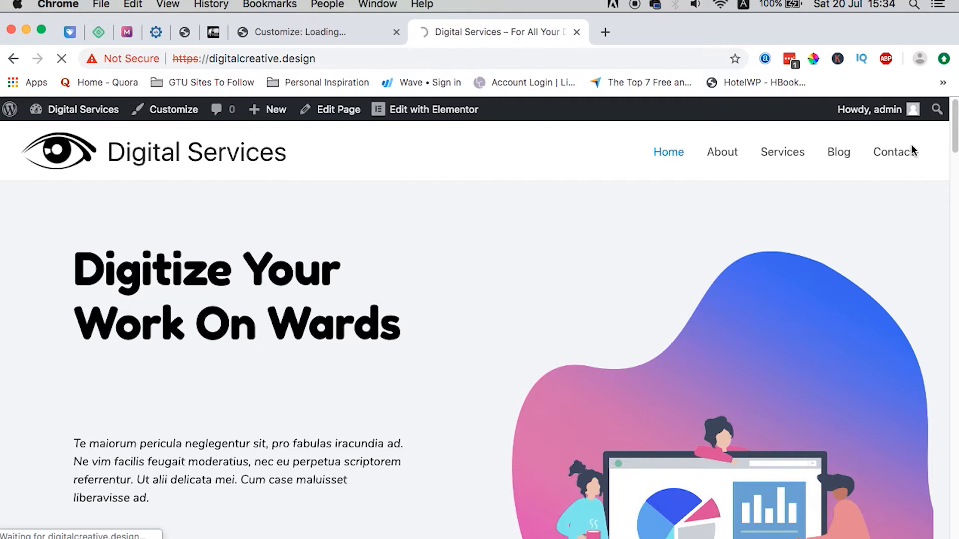
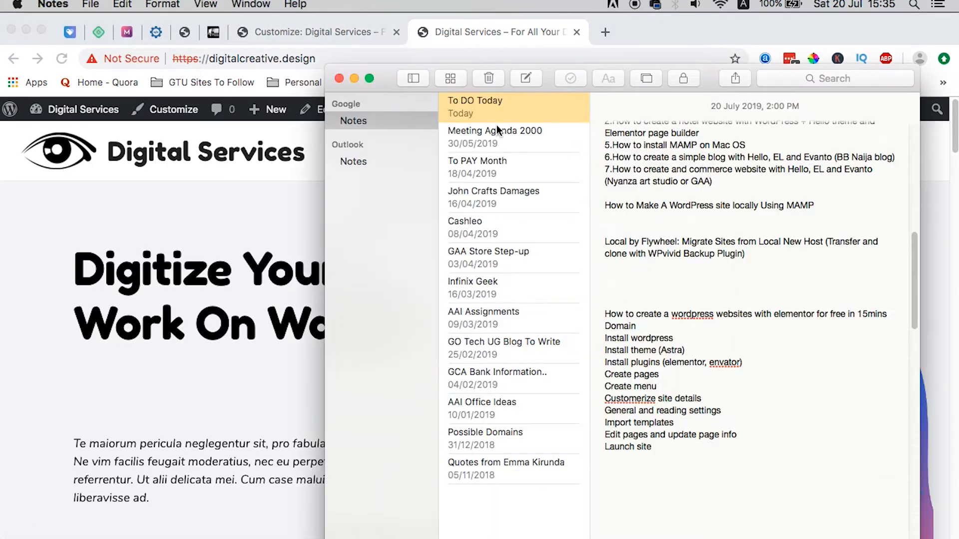
Step: Browse the live About and Services pages, then return to the Customizer tab
left_click(286, 192)
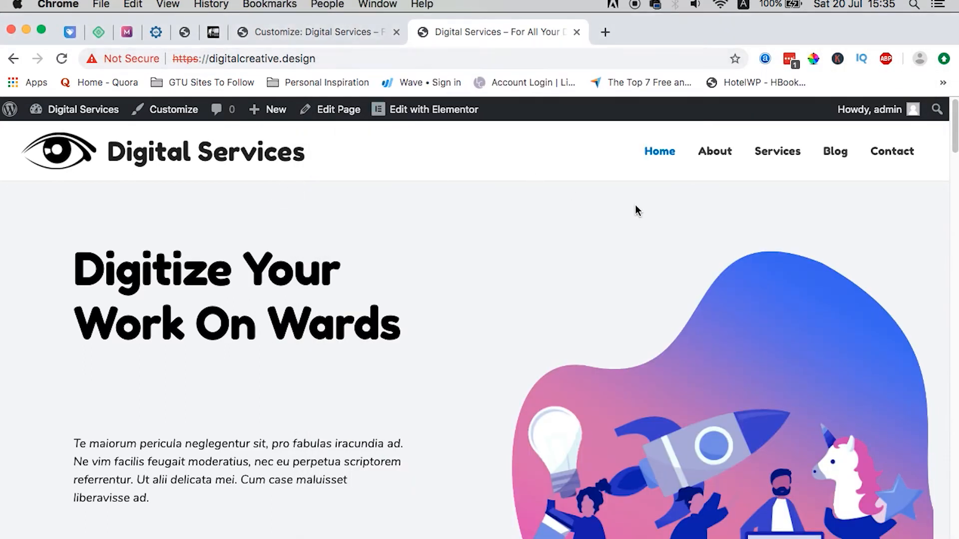
left_click(714, 155)
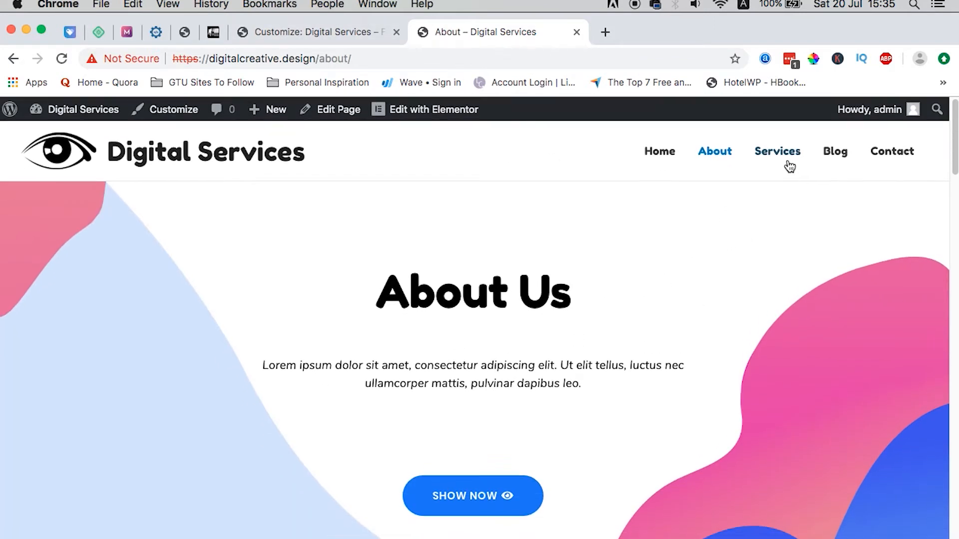
left_click(775, 153)
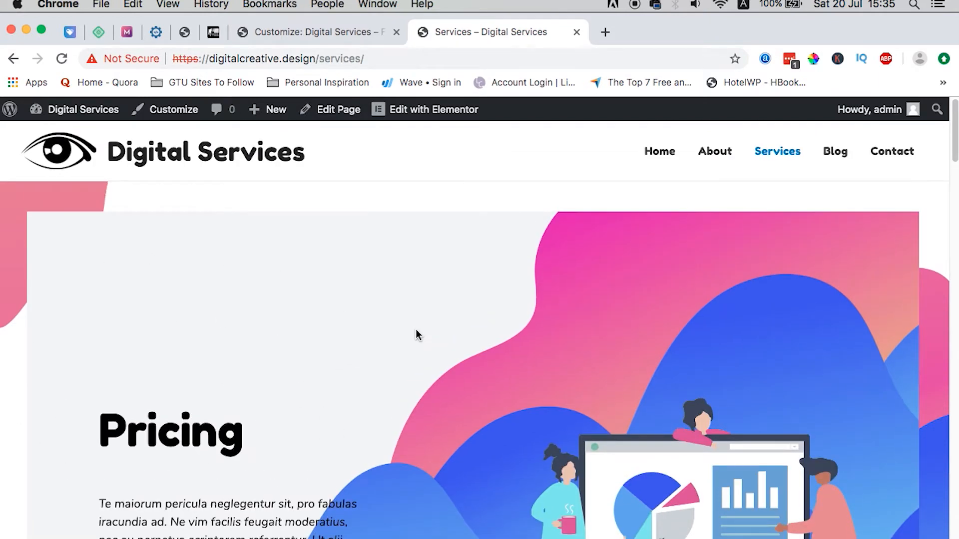
scroll(417, 331, "down", 15)
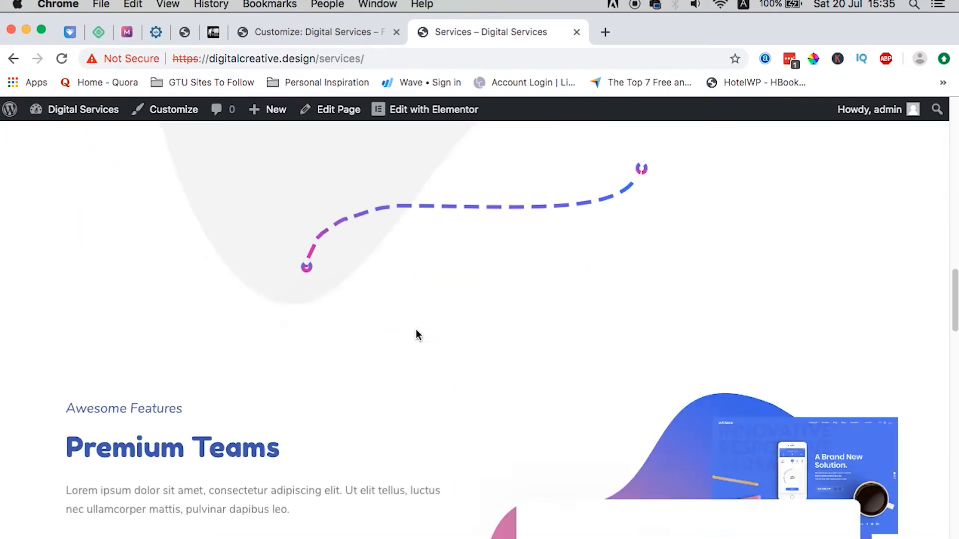
scroll(417, 330, "down", 5)
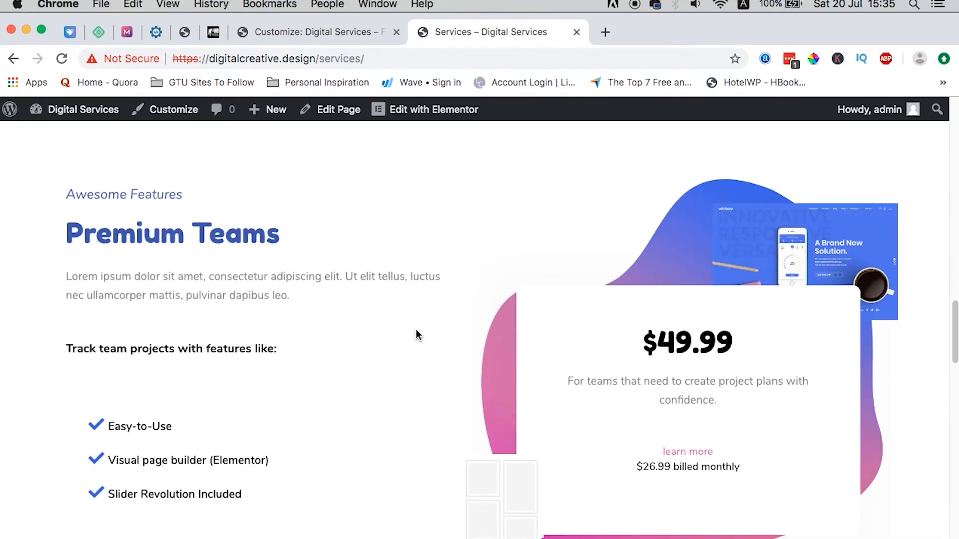
scroll(415, 334, "down", 15)
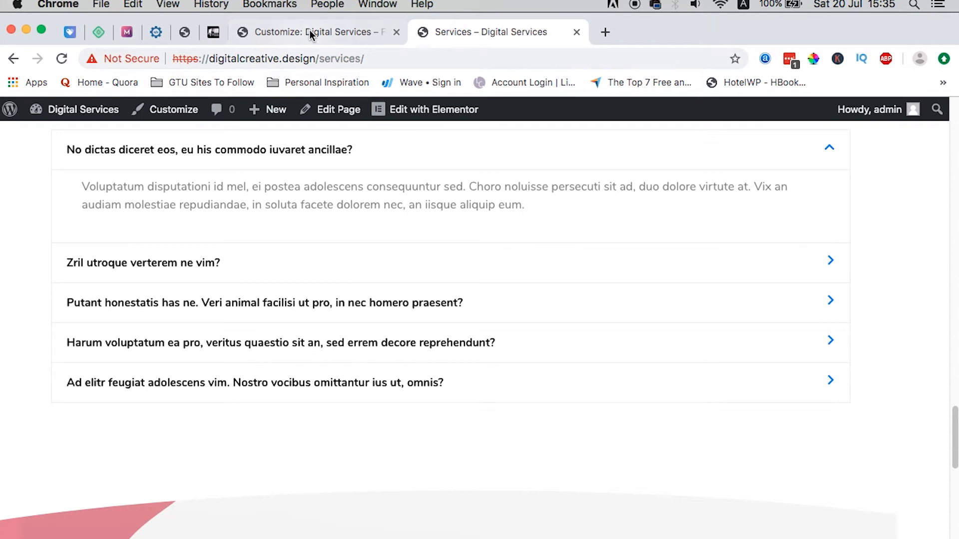
left_click(310, 31)
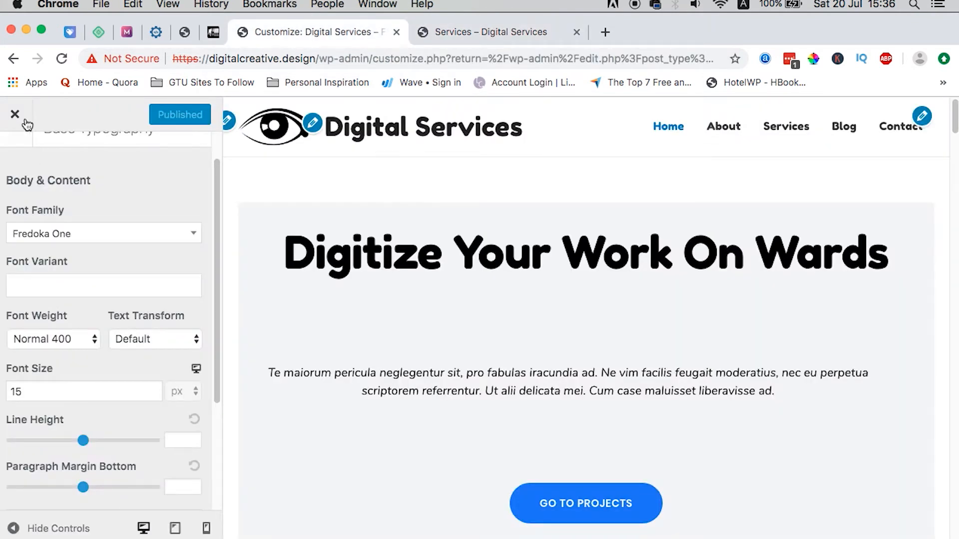
Step: Close the Customizer and open the Services page in Elementor from the Pages list
left_click(15, 114)
mouse_move(40, 214)
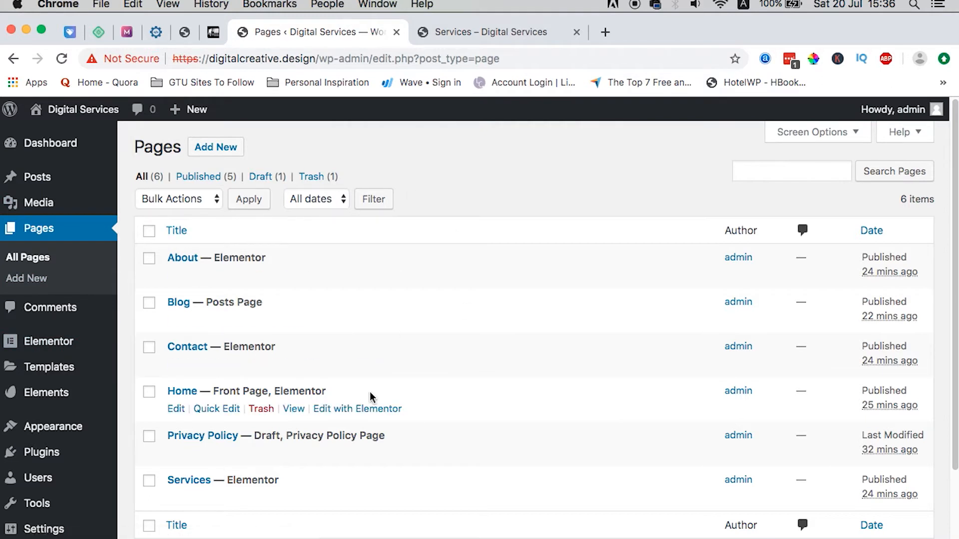
scroll(370, 396, "down", 3)
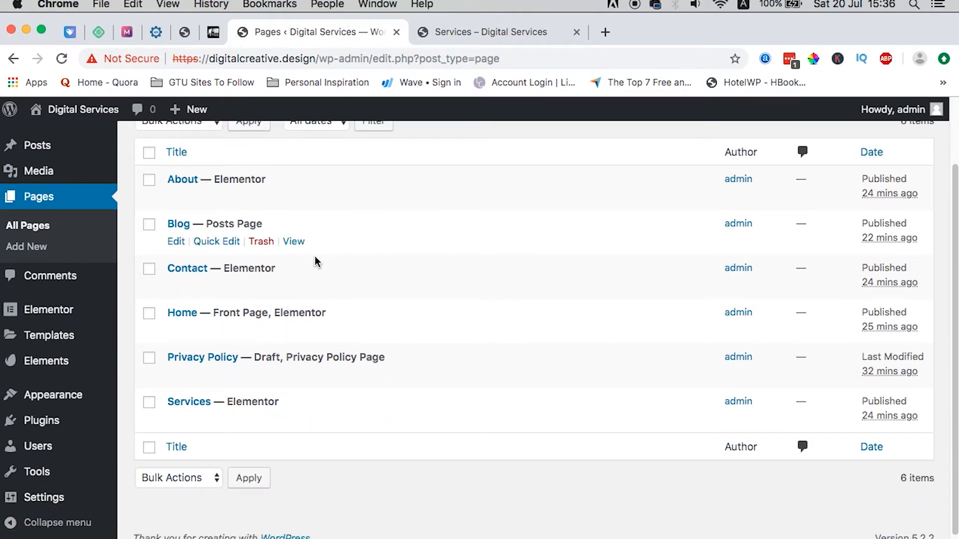
left_click(372, 422)
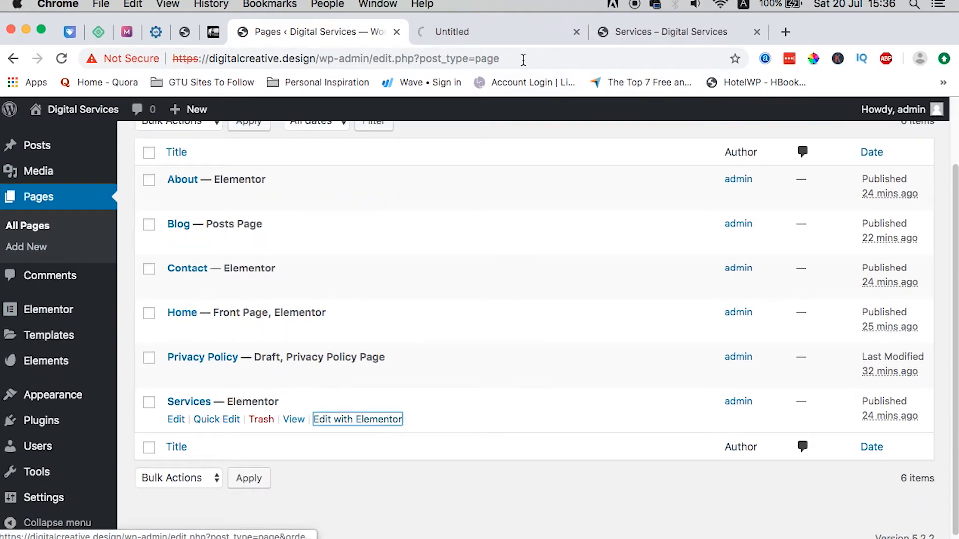
left_click(472, 36)
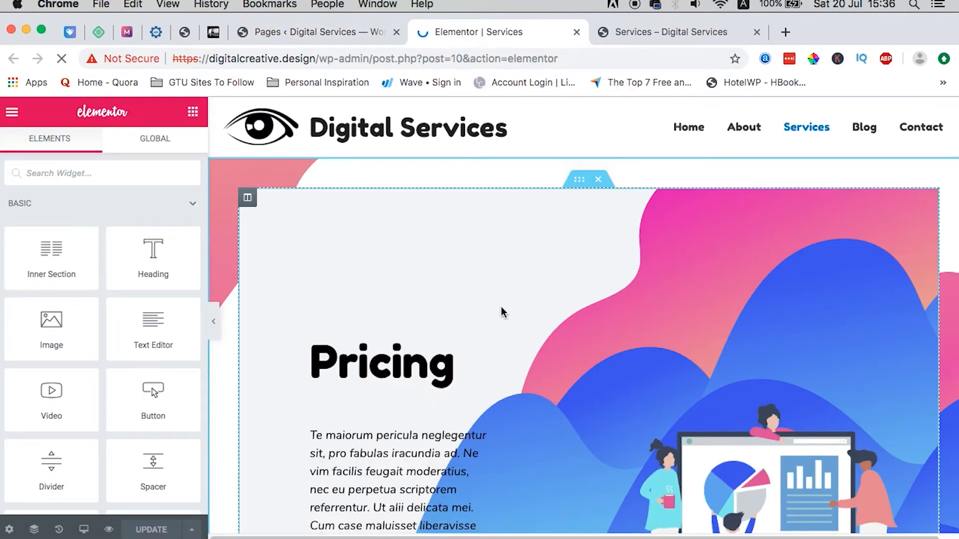
Step: Change the hero heading from Pricing to Services, fixing the typo
left_click(517, 345)
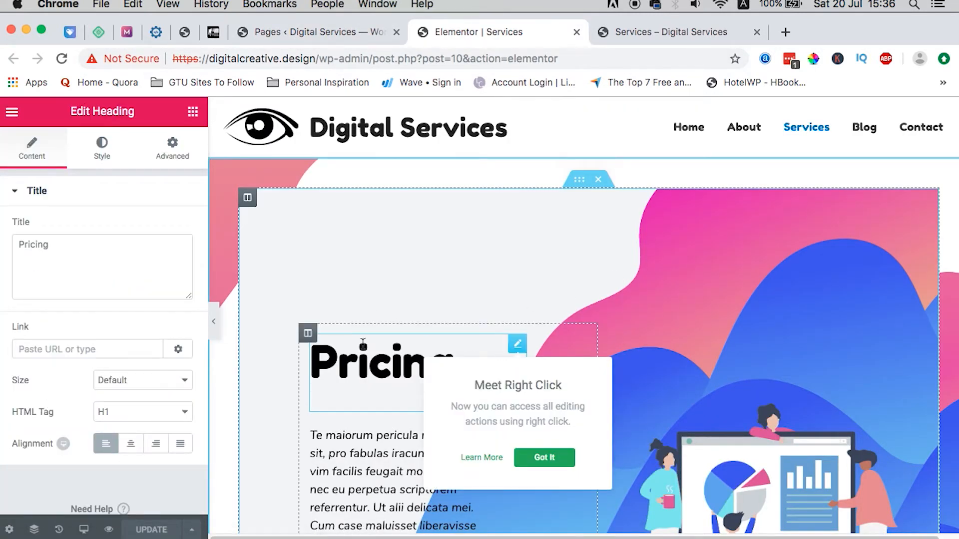
left_click(380, 371)
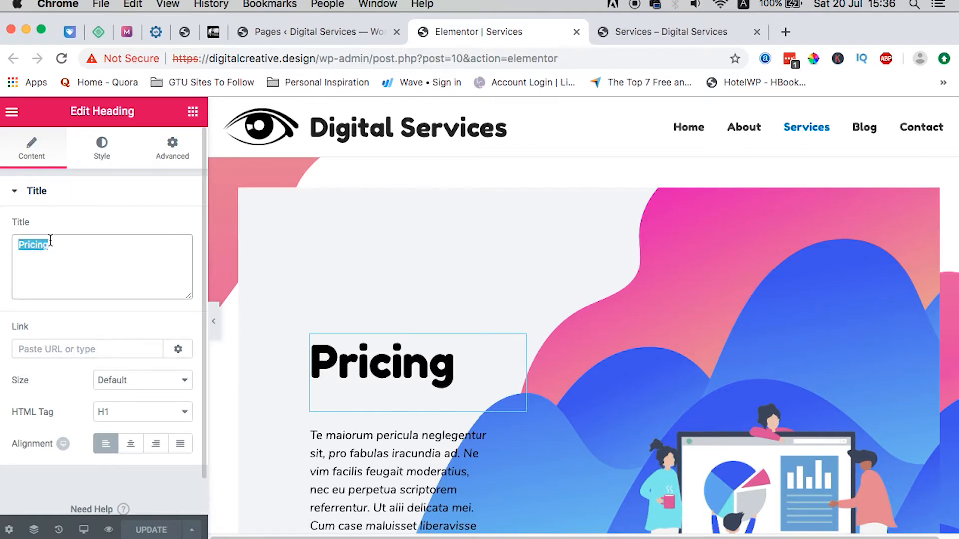
type("Ser")
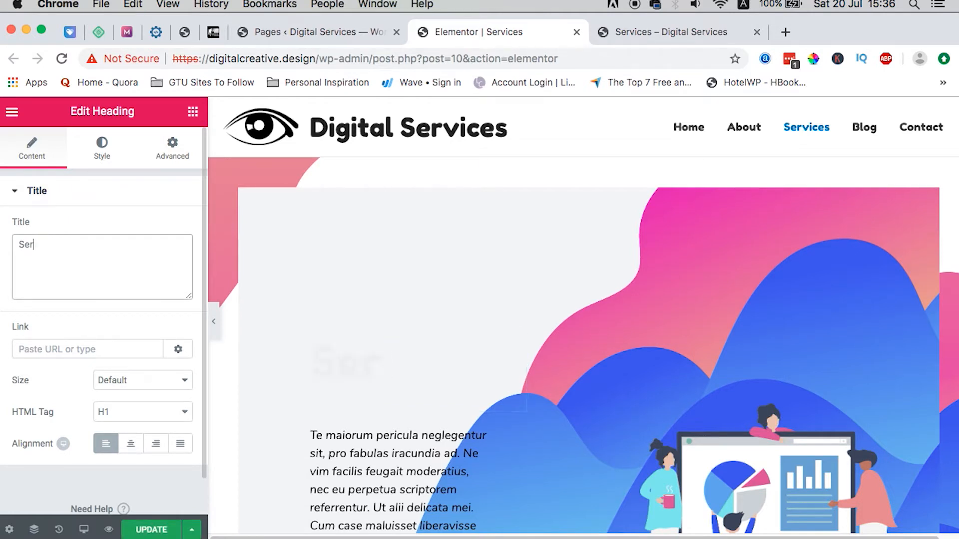
type("vcies")
key("BackSpace")
key("BackSpace")
key("BackSpace")
key("BackSpace")
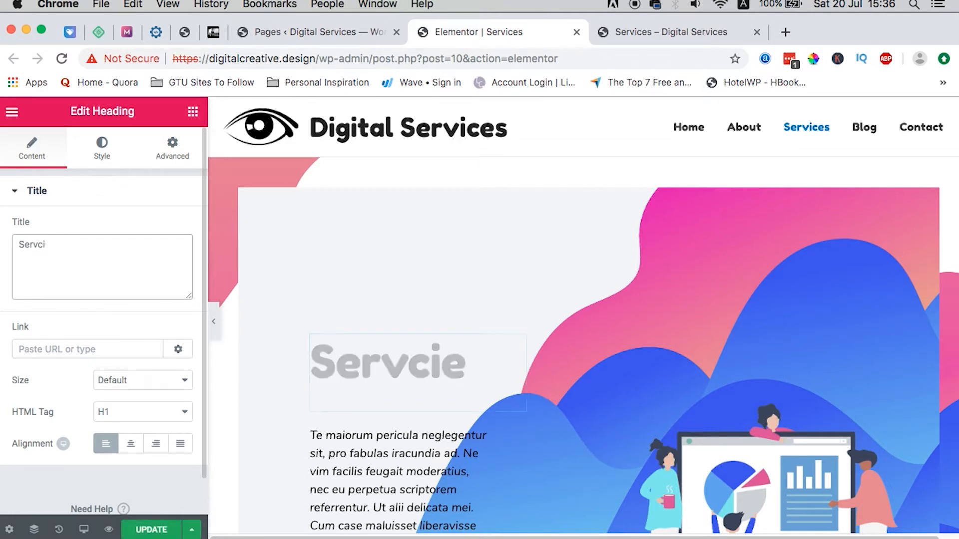
key("BackSpace")
type("vices")
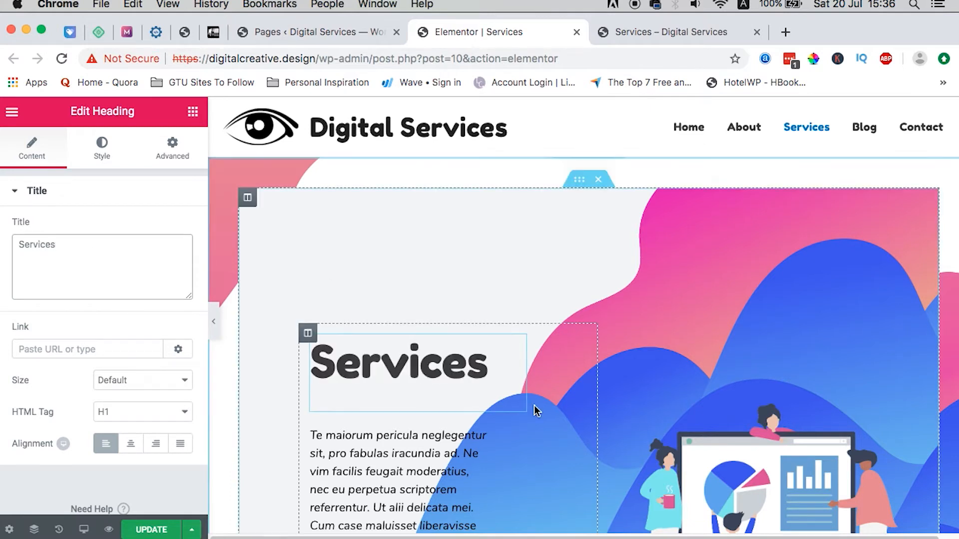
scroll(529, 426, "down", 10)
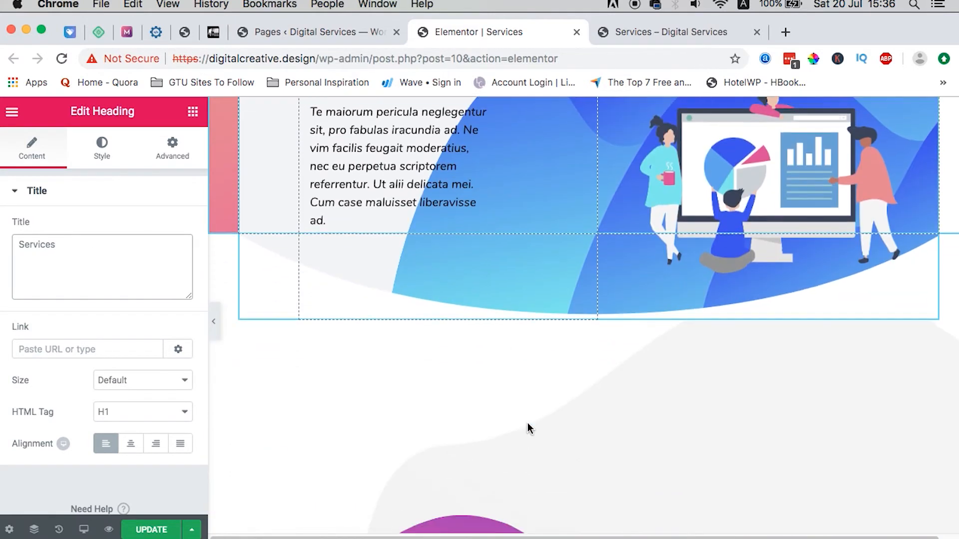
Step: Add an empty section directly above the 'Still No Luck? We Can Help!' block
scroll(530, 428, "down", 7)
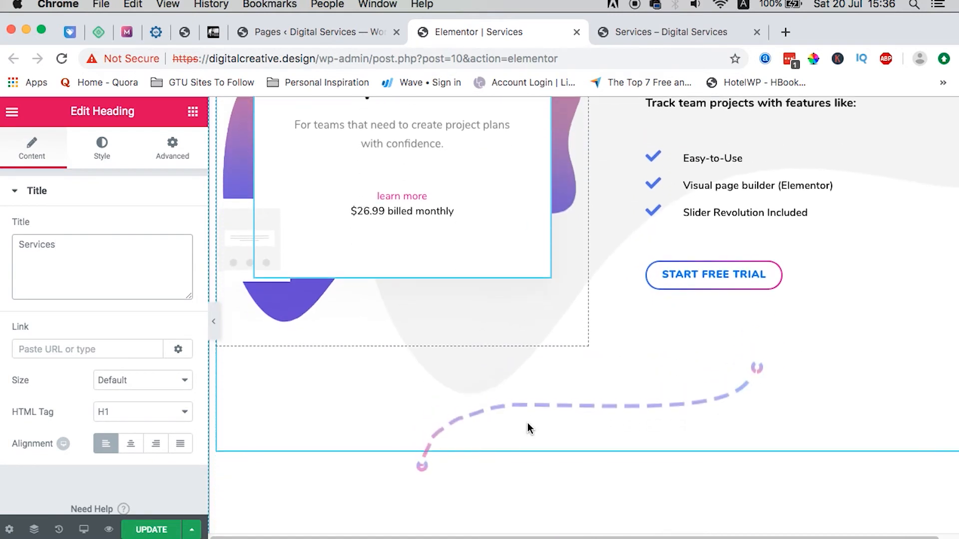
scroll(530, 428, "up", 8)
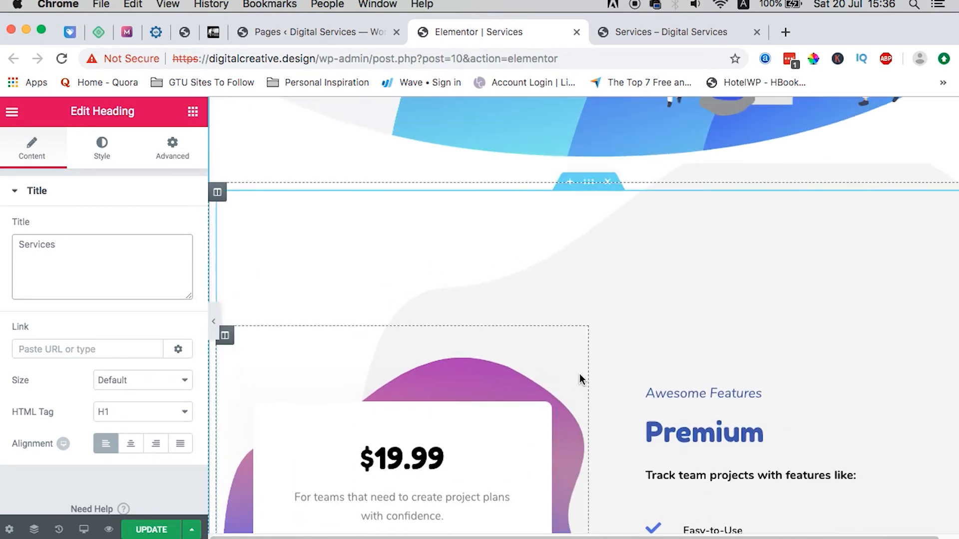
scroll(579, 379, "down", 7)
scroll(579, 378, "up", 6)
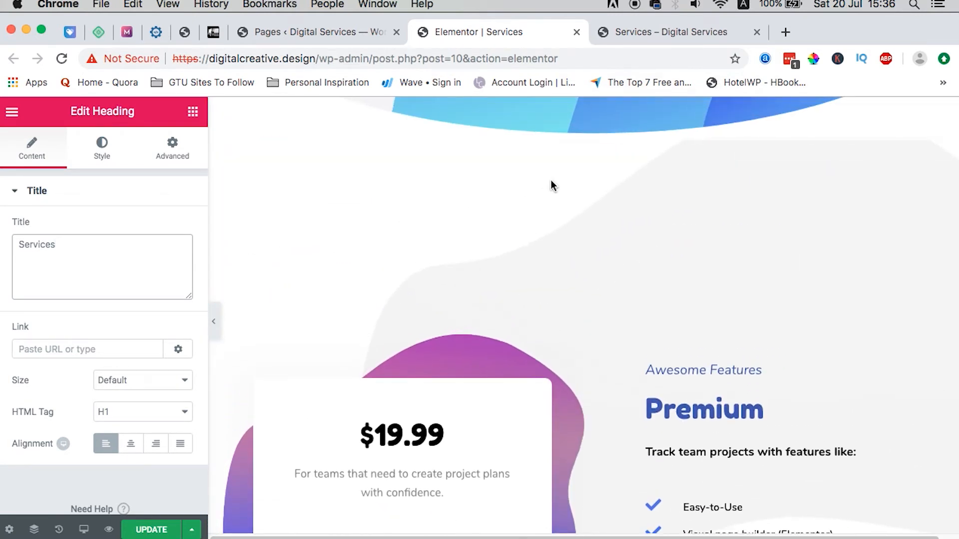
scroll(564, 305, "down", 12)
scroll(566, 313, "up", 4)
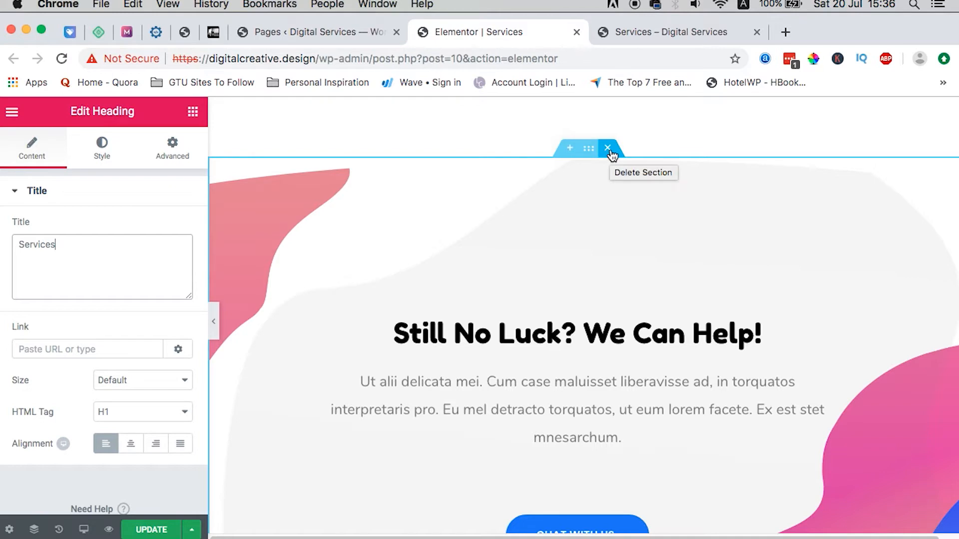
left_click(569, 149)
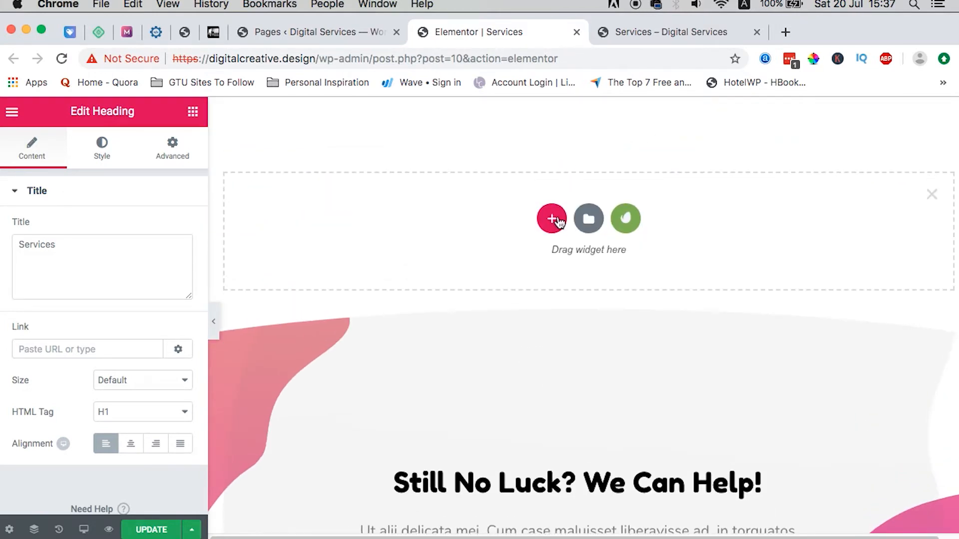
Step: From the template library's Blocks filtered to Services, insert the dark Our services block
left_click(588, 220)
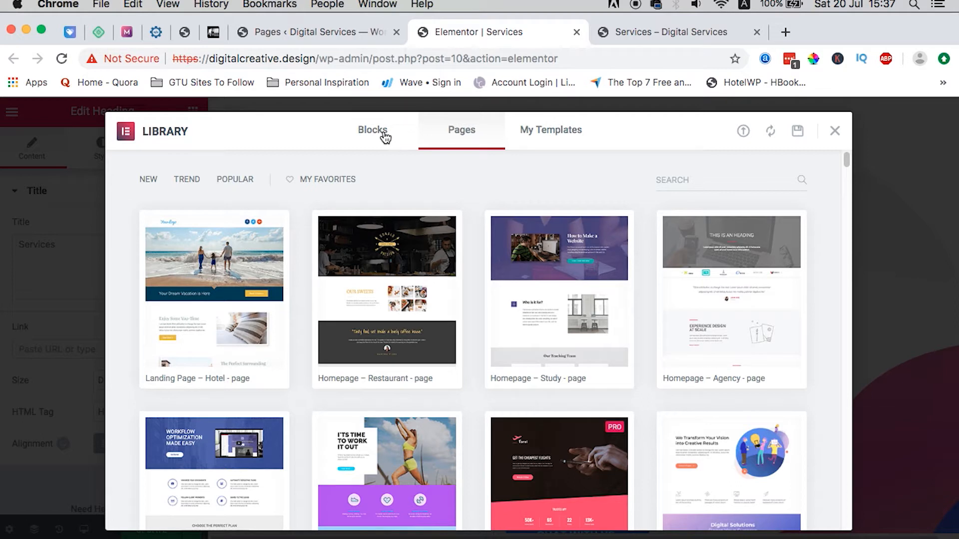
left_click(387, 131)
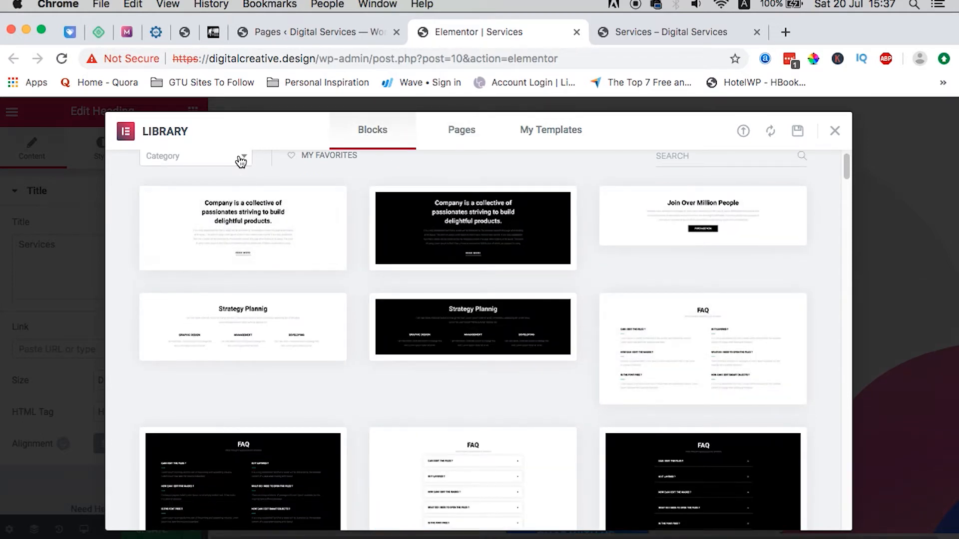
left_click(241, 160)
left_click_drag(242, 228, 245, 299)
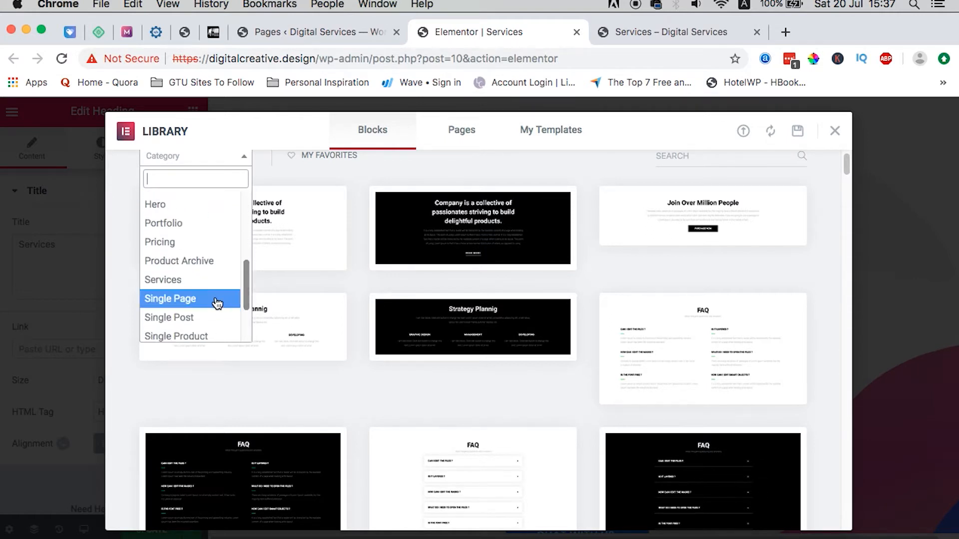
left_click(199, 283)
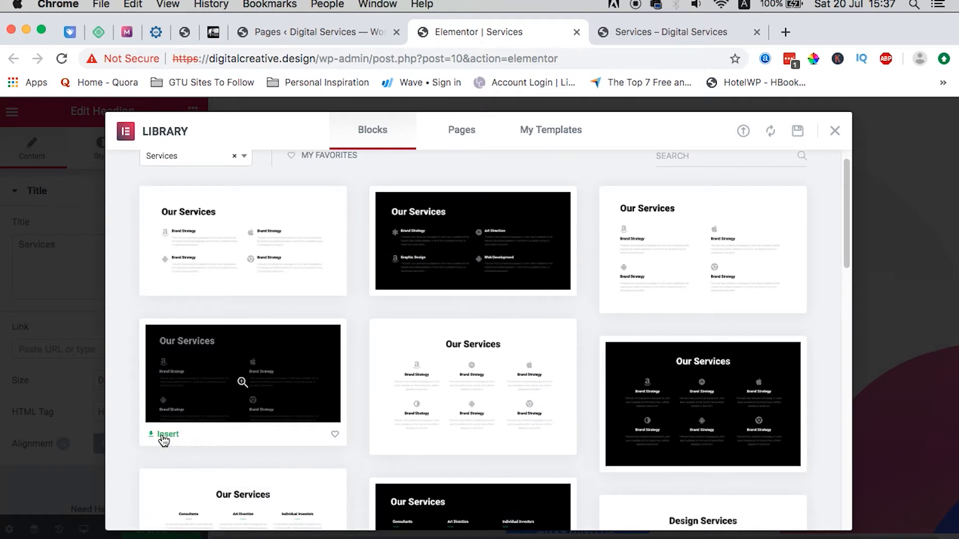
left_click(165, 434)
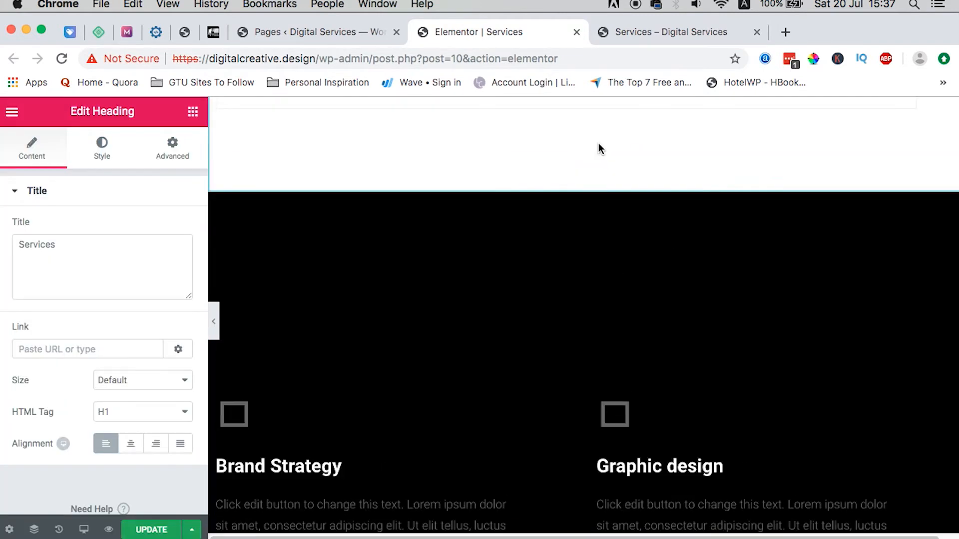
Step: Delete the 'Still No Luck? We Can Help!' section
scroll(598, 143, "down", 10)
scroll(598, 145, "down", 2)
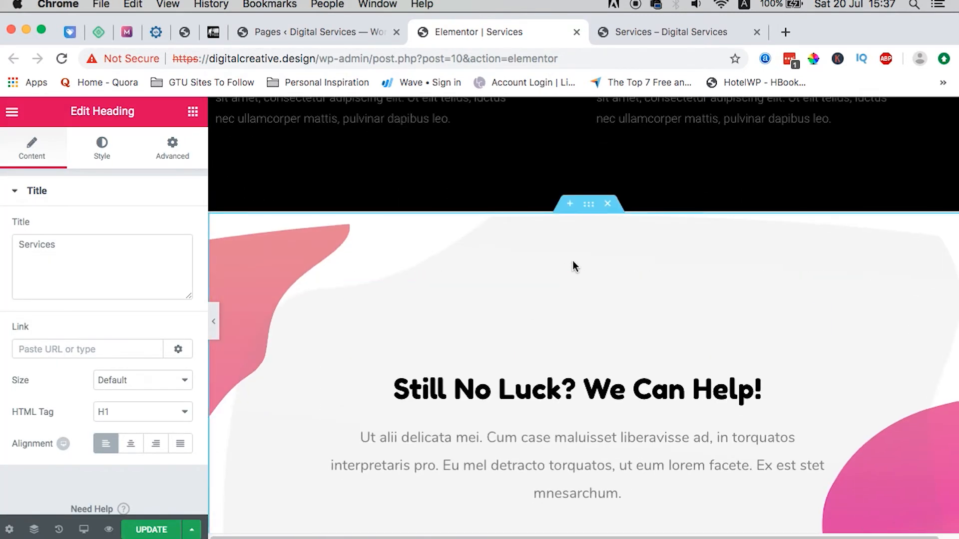
left_click(608, 205)
scroll(495, 280, "up", 8)
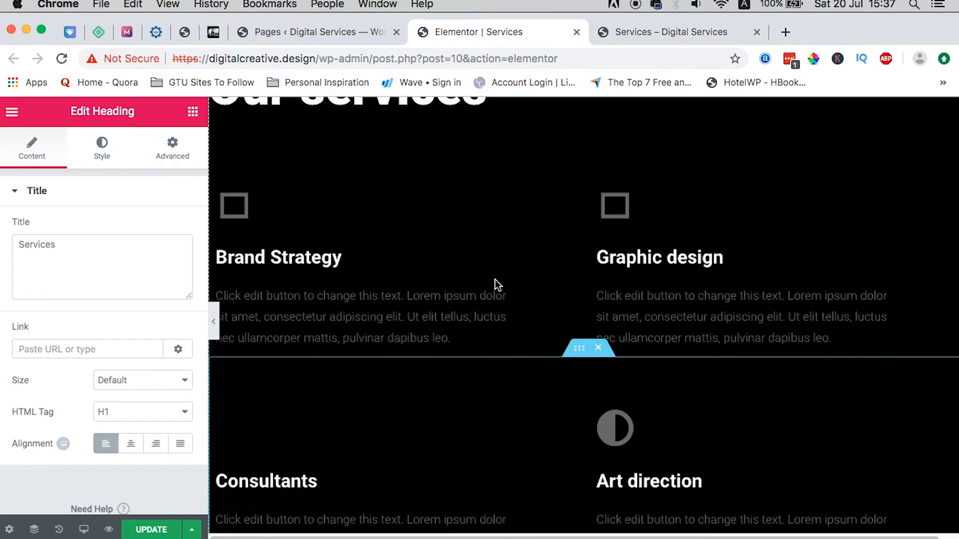
scroll(495, 280, "up", 2)
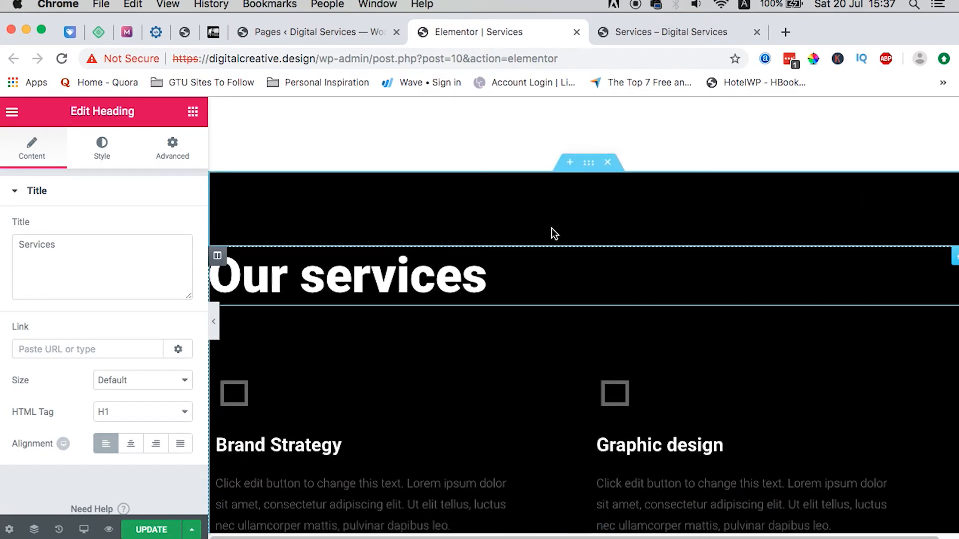
Step: Change the Our services section's background colour from black to purple #8c1c88
left_click(589, 165)
left_click(110, 153)
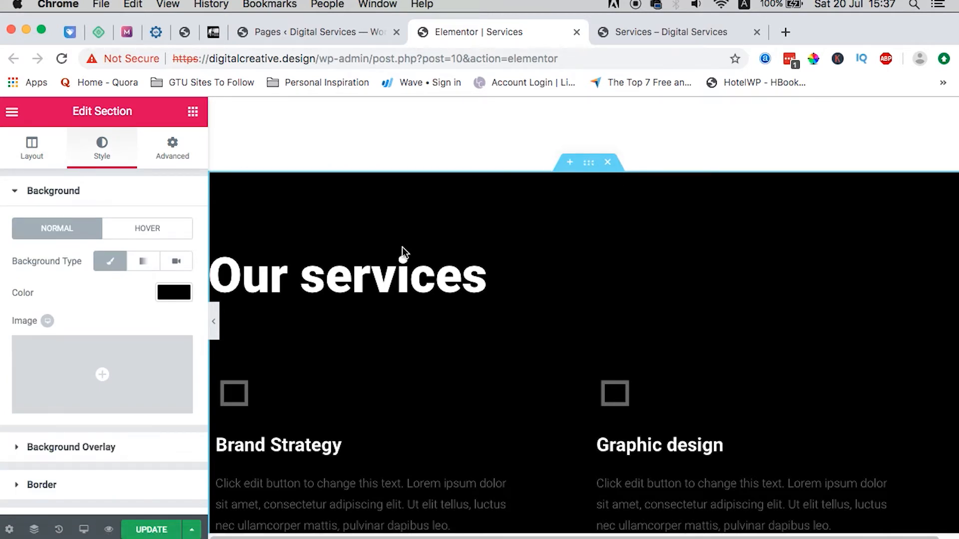
left_click(589, 167)
left_click(71, 294)
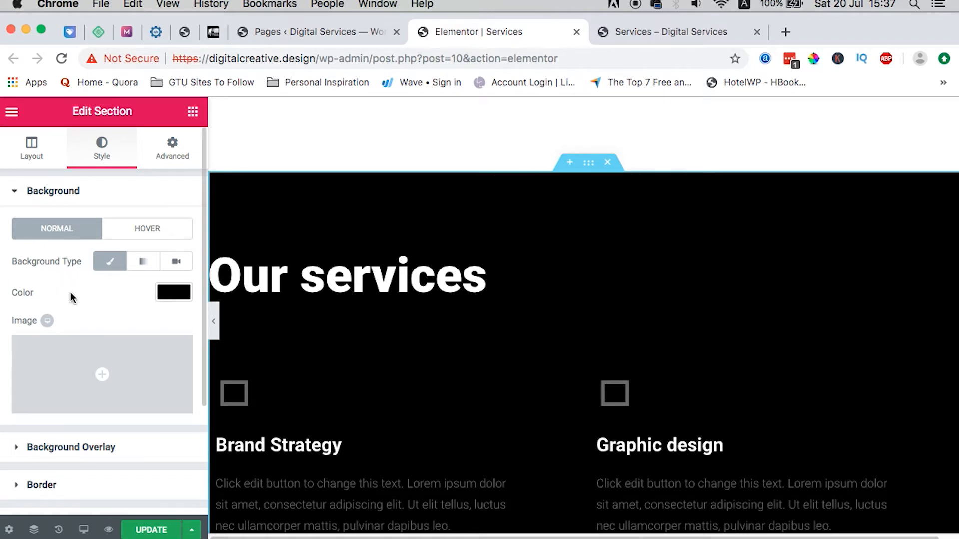
left_click(26, 147)
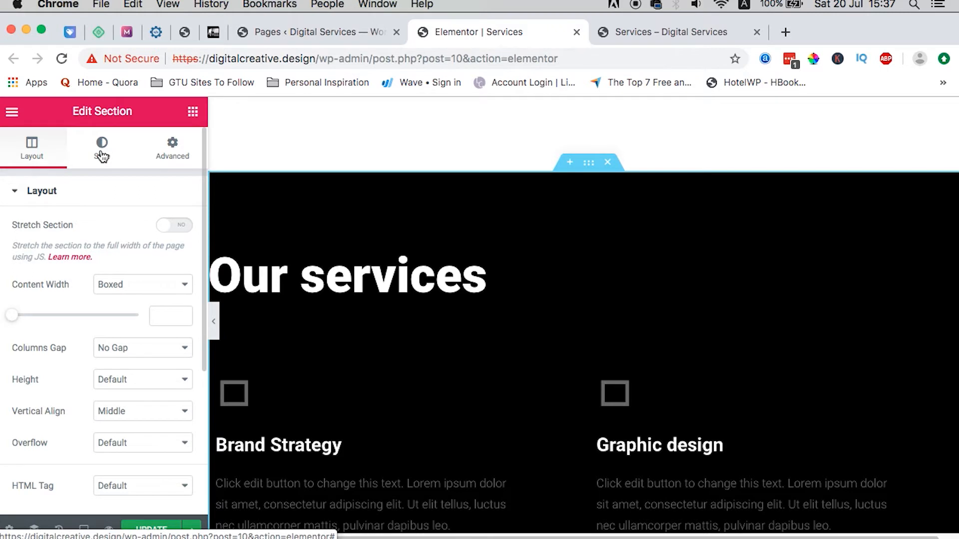
left_click(102, 155)
left_click(172, 293)
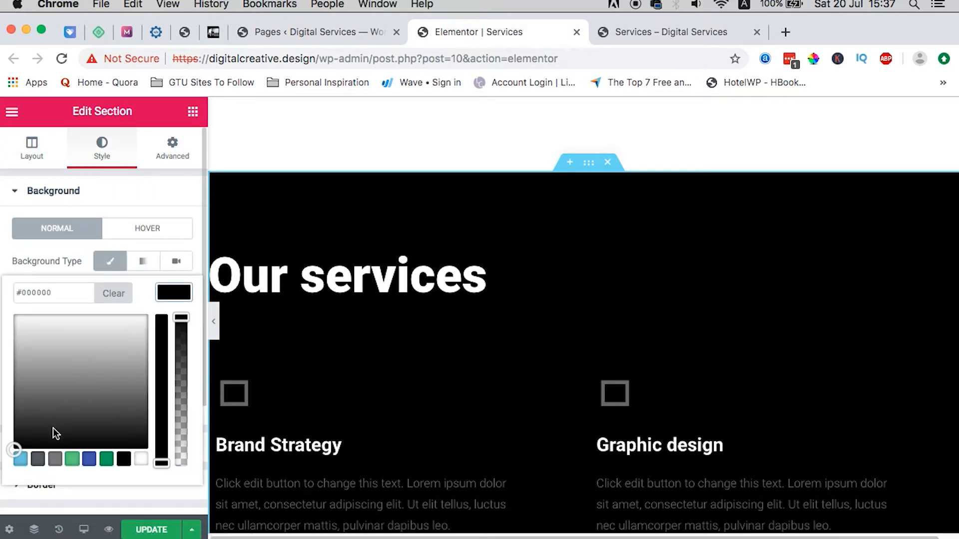
left_click(106, 459)
left_click_drag(65, 376, 125, 344)
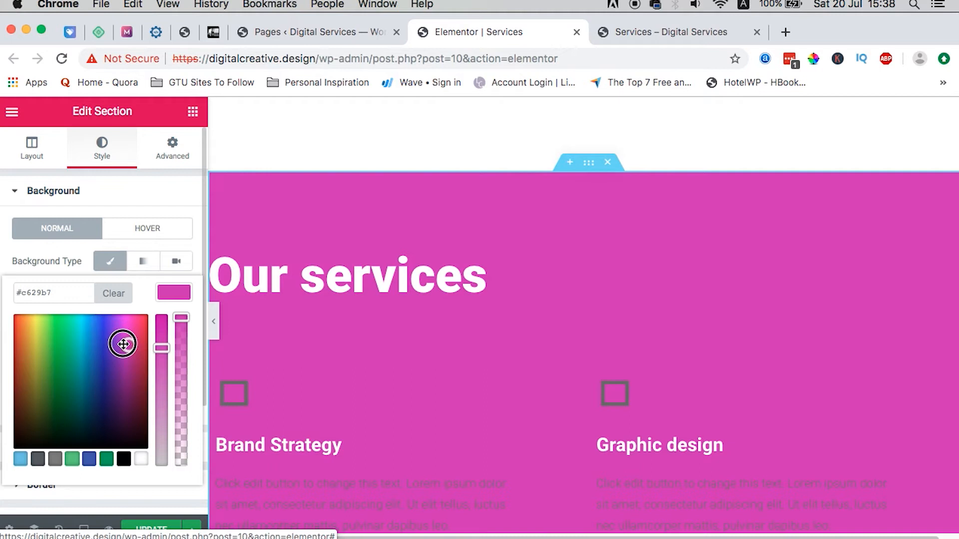
left_click_drag(123, 333, 122, 371)
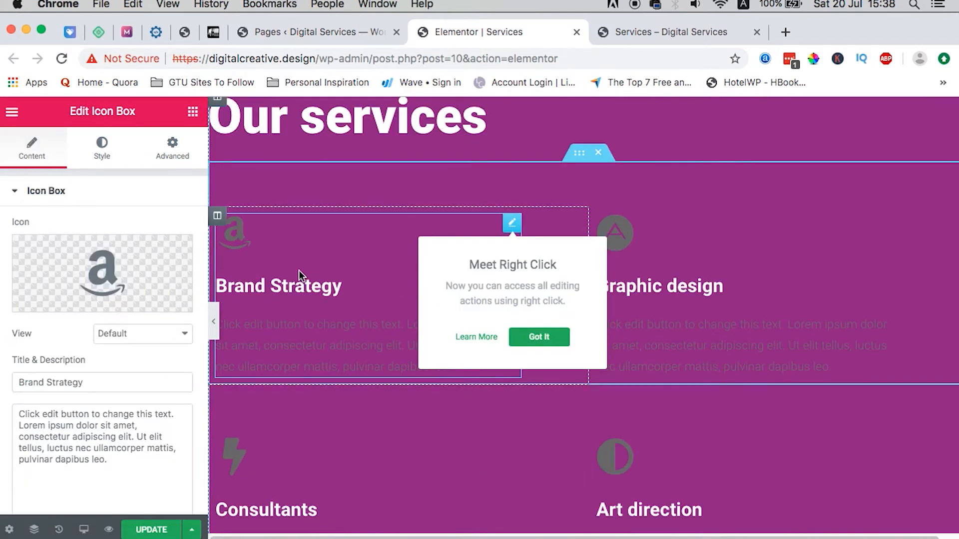
Step: Make the Brand Strategy and Graphic design icons white
mouse_move(511, 226)
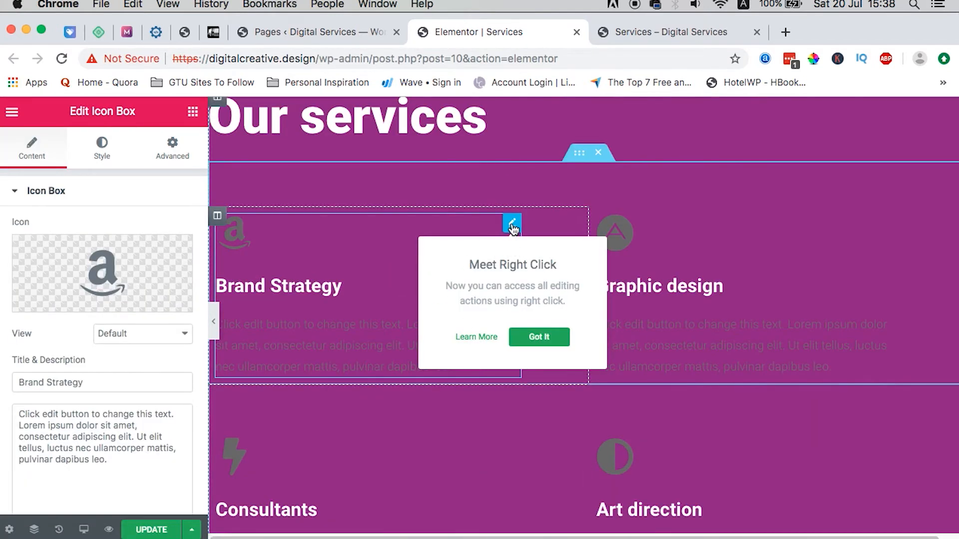
scroll(144, 381, "down", 1)
scroll(142, 377, "up", 1)
left_click(99, 146)
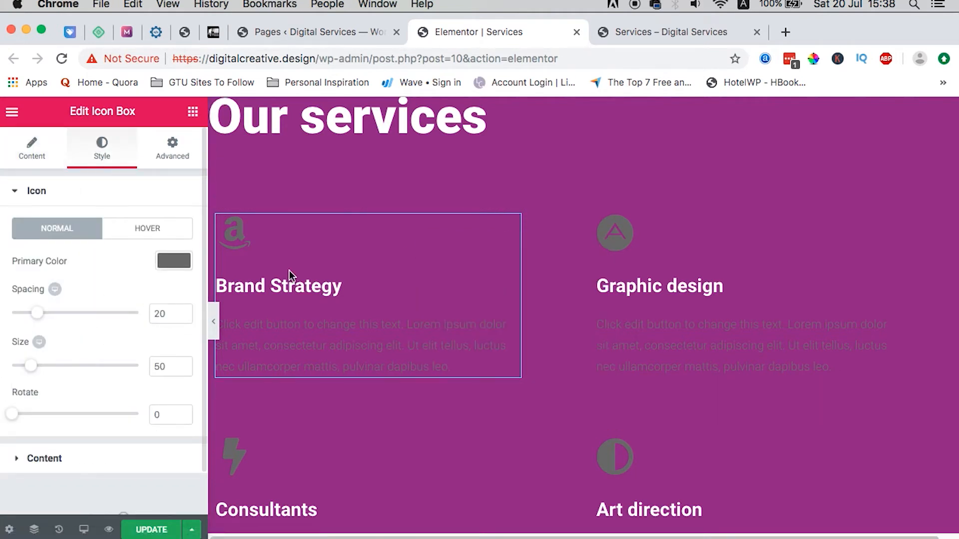
left_click(173, 260)
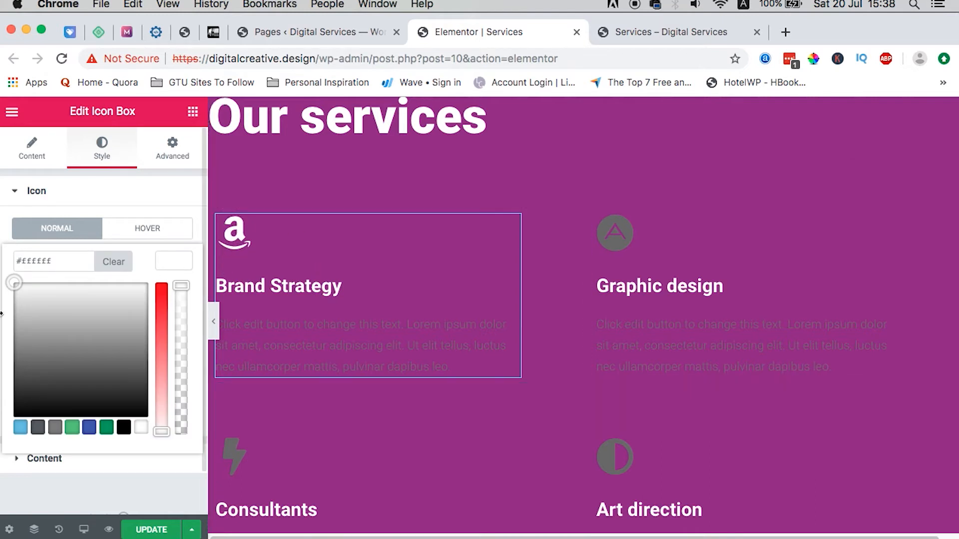
left_click(890, 222)
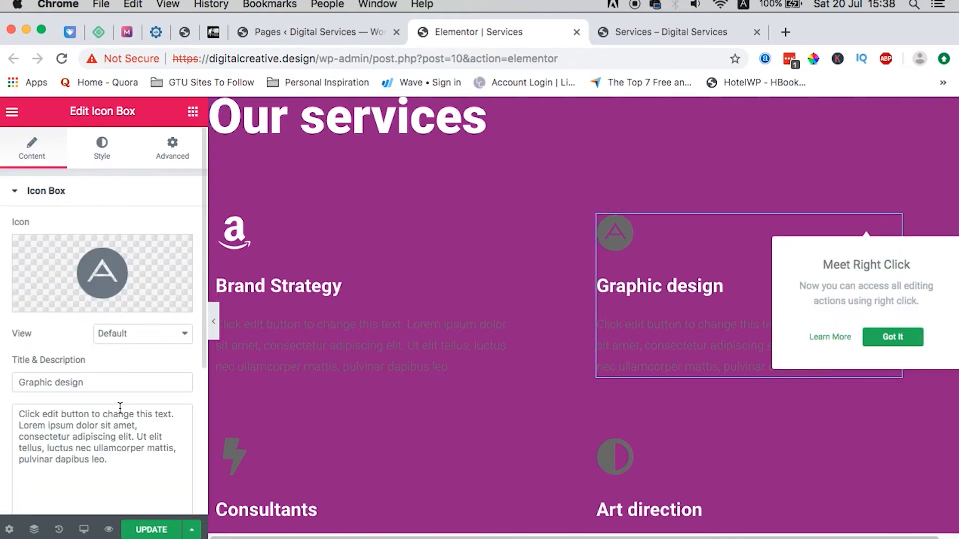
left_click(100, 152)
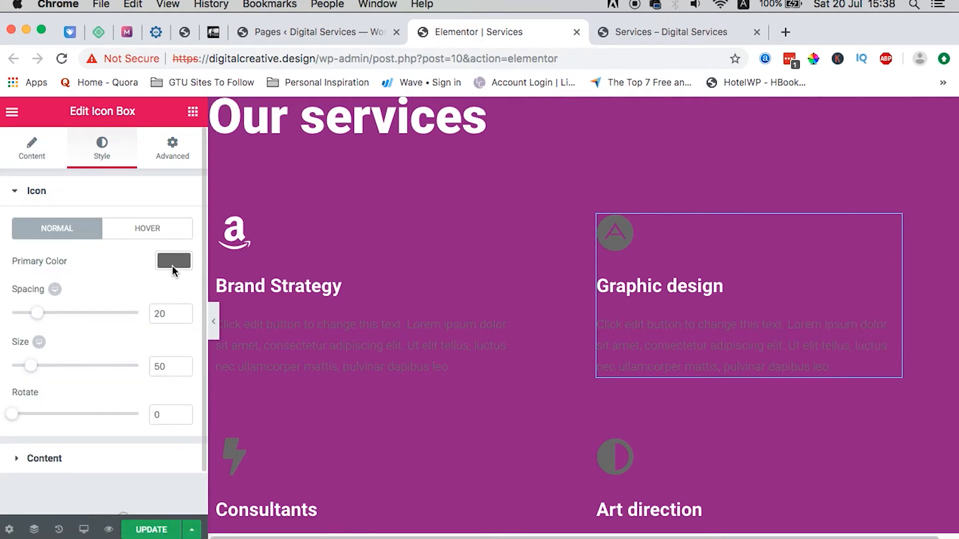
left_click(171, 261)
left_click_drag(16, 364, 7, 257)
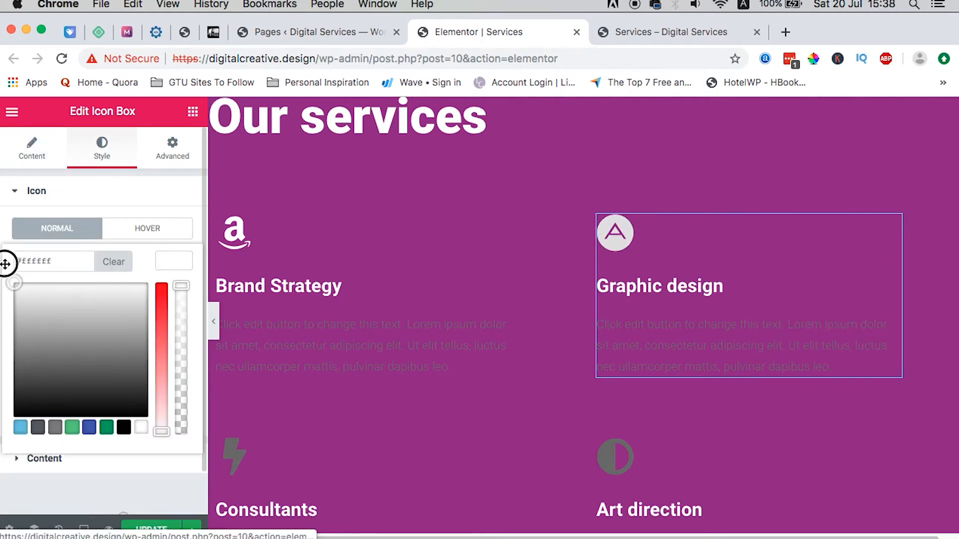
scroll(230, 262, "down", 5)
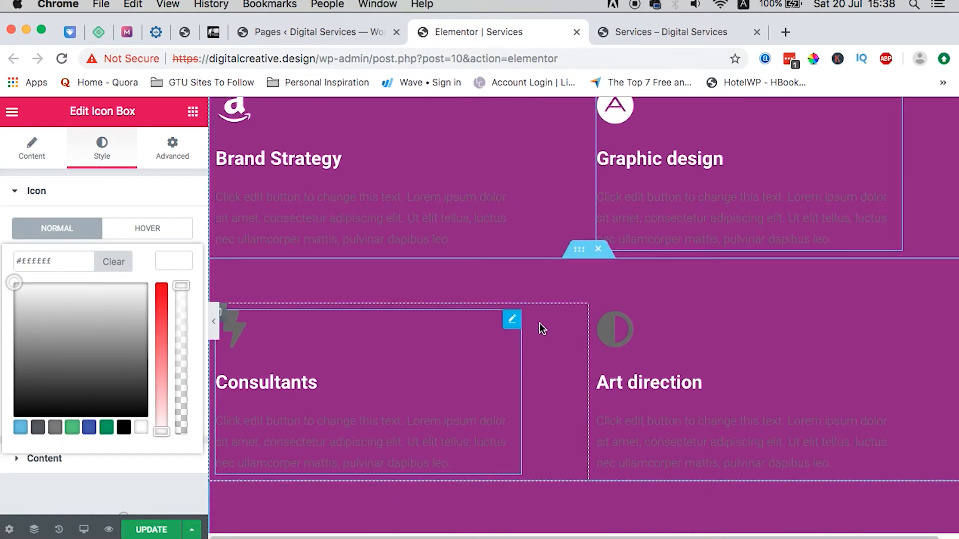
Step: Make the Consultants and Art direction icons white
left_click(512, 319)
left_click(110, 164)
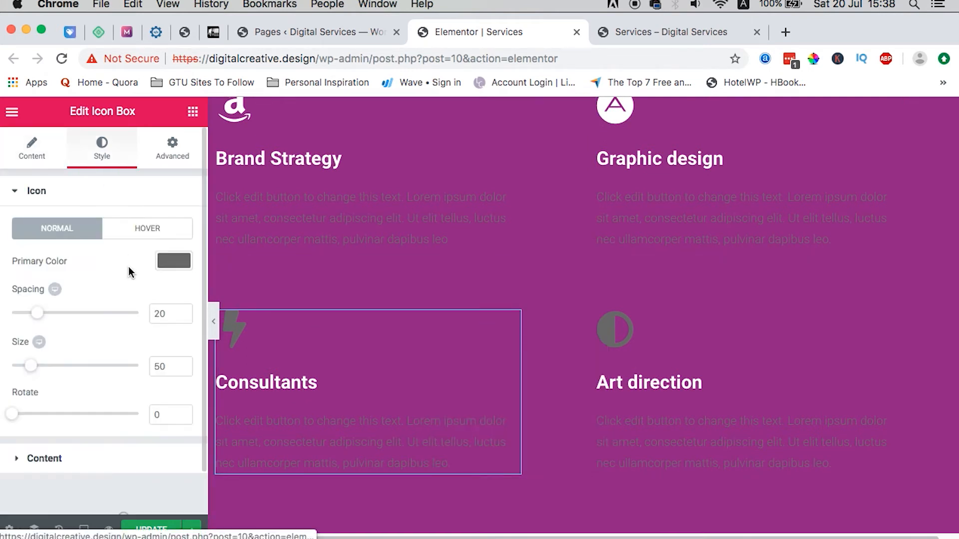
left_click(168, 261)
left_click_drag(50, 315, 2, 278)
left_click(775, 289)
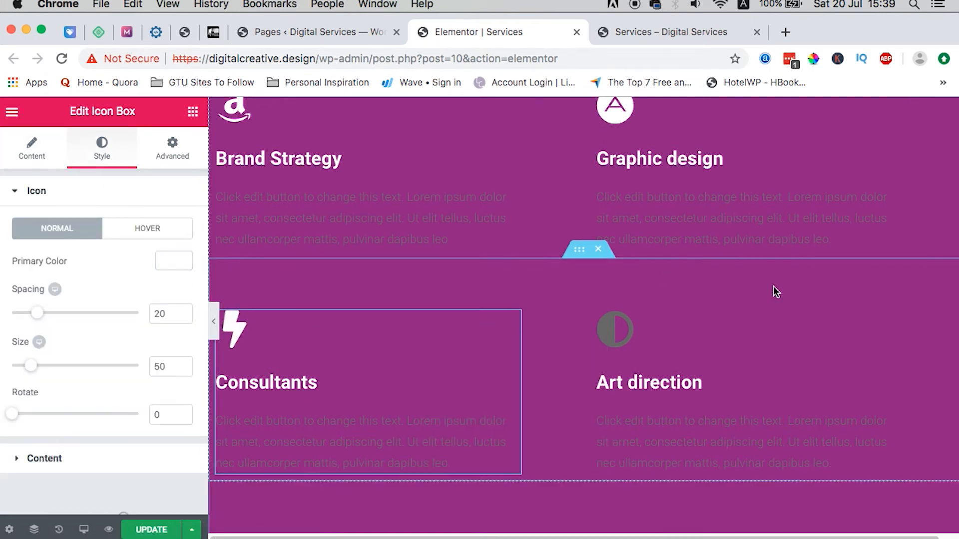
left_click(889, 317)
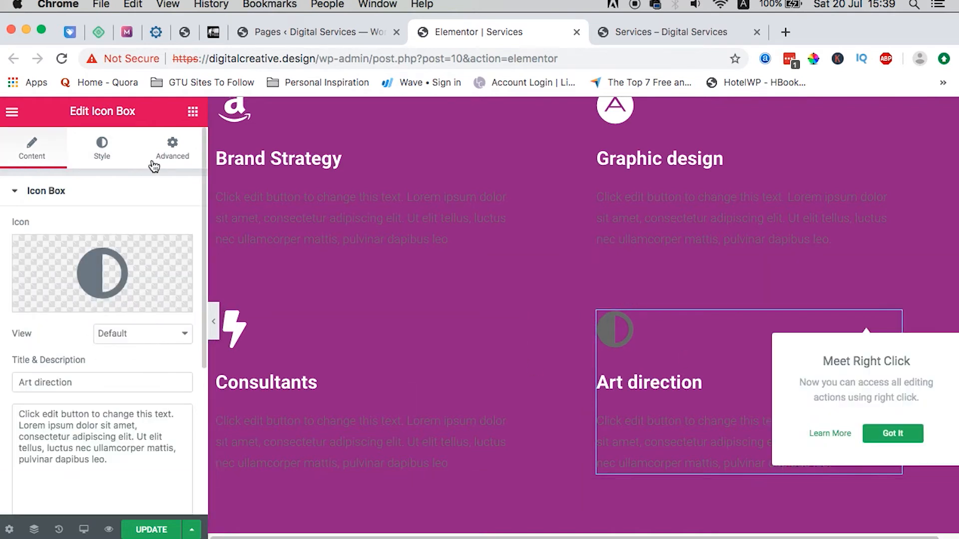
left_click(108, 154)
left_click(166, 270)
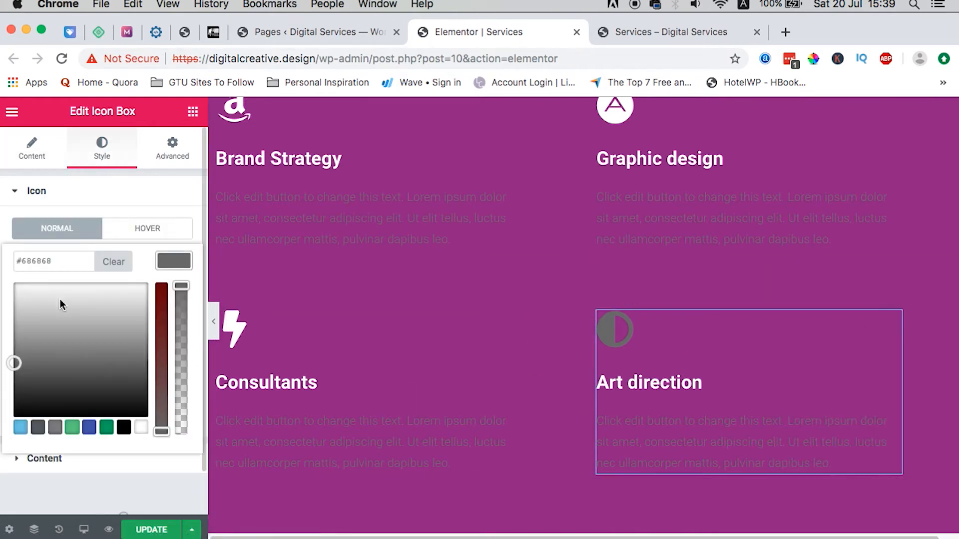
left_click_drag(60, 301, 4, 281)
left_click(4, 253)
scroll(691, 322, "down", 5)
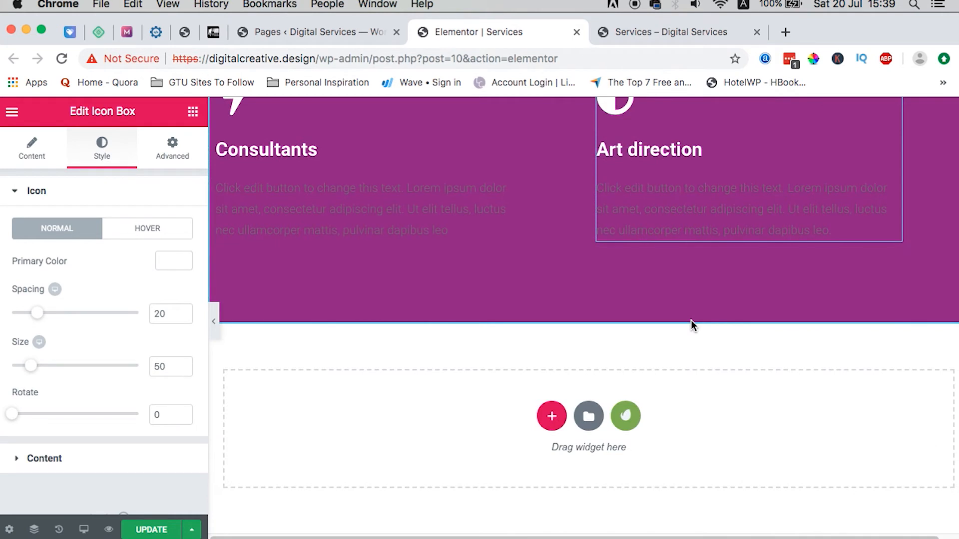
scroll(691, 322, "up", 3)
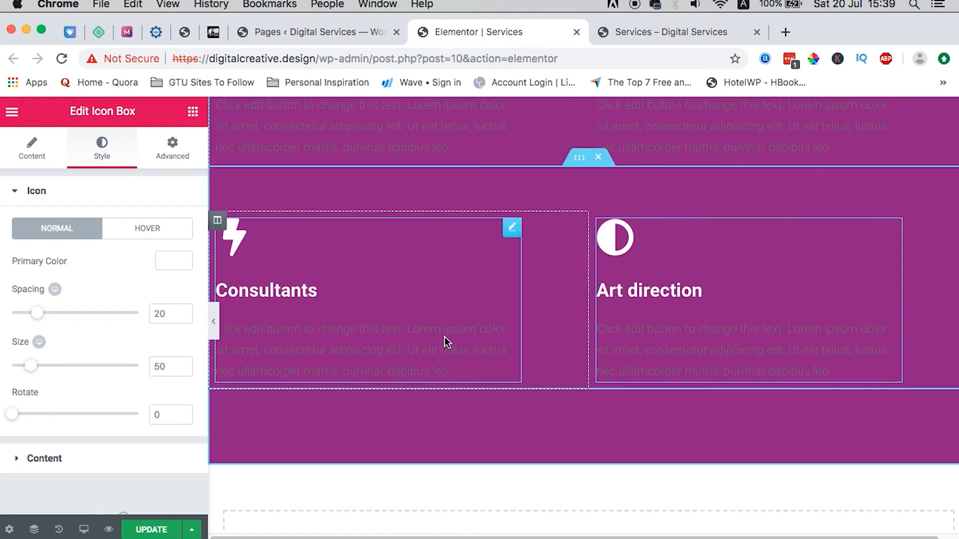
scroll(442, 319, "up", 2)
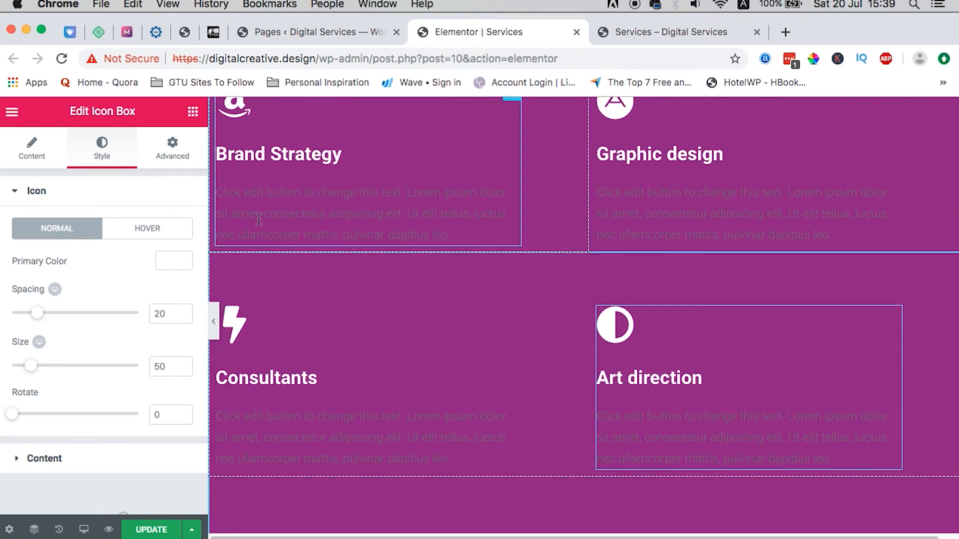
scroll(381, 197, "up", 1)
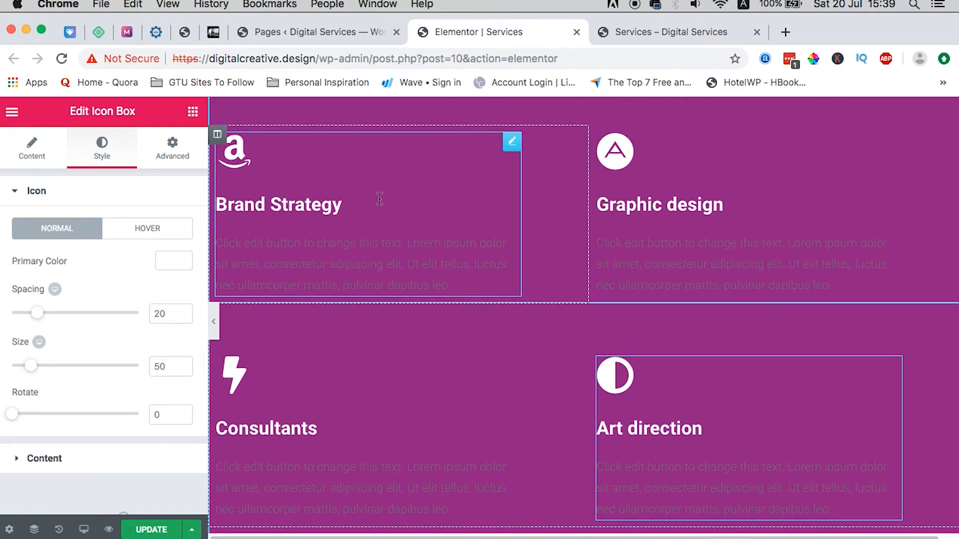
Step: Set the Brand Strategy and Graphic design description colour to white #ffffff
left_click(510, 145)
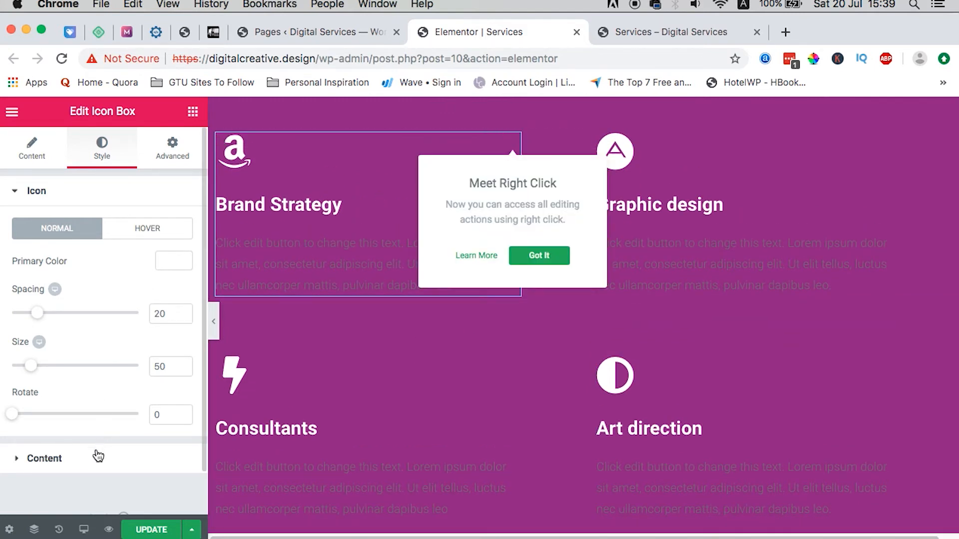
left_click(75, 458)
scroll(79, 425, "down", 3)
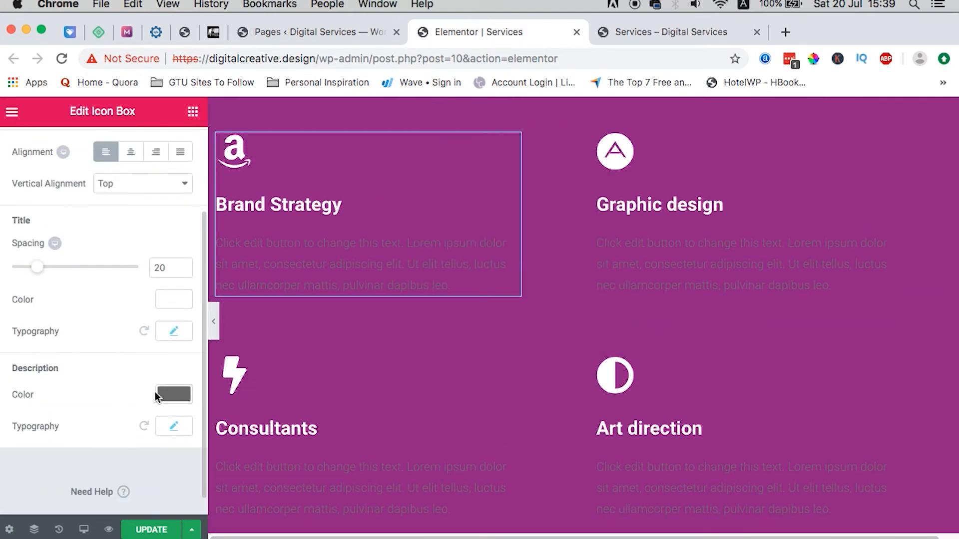
left_click(184, 392)
left_click_drag(89, 470, 2, 381)
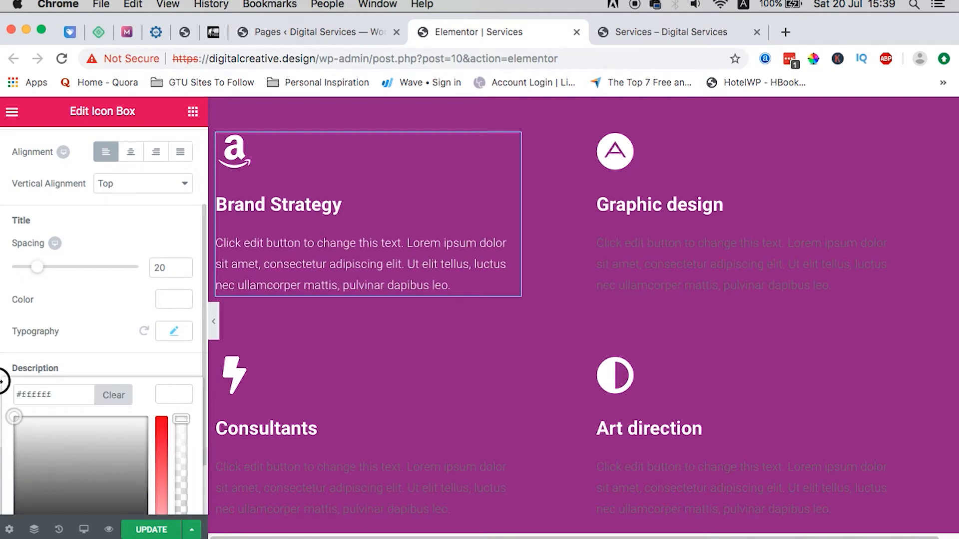
left_click(558, 326)
left_click(894, 141)
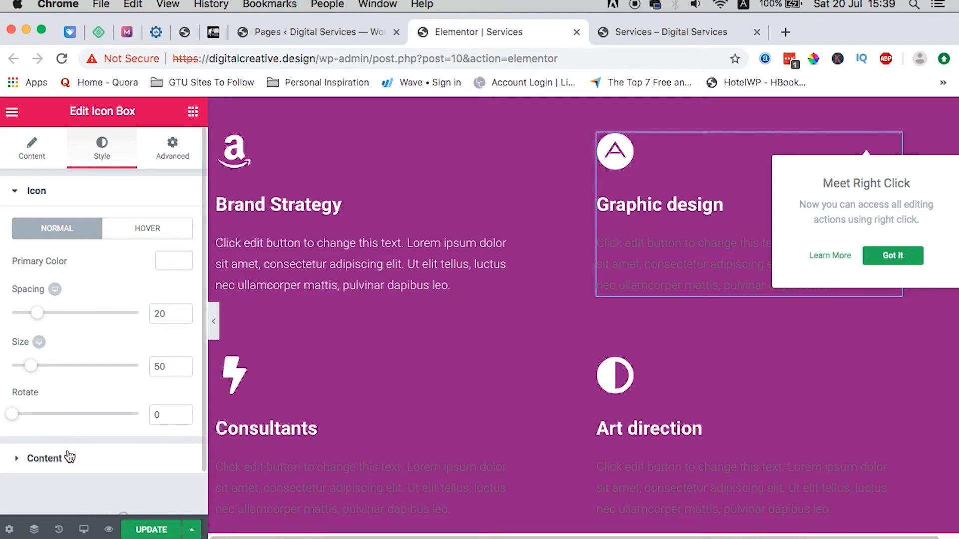
left_click(97, 457)
scroll(96, 399, "down", 5)
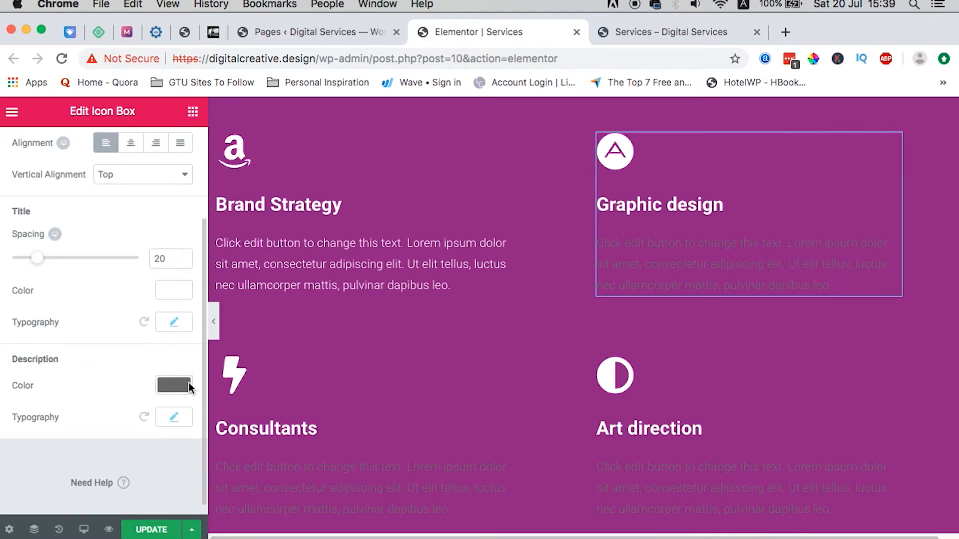
left_click(174, 388)
left_click_drag(90, 428, 2, 384)
left_click(664, 213)
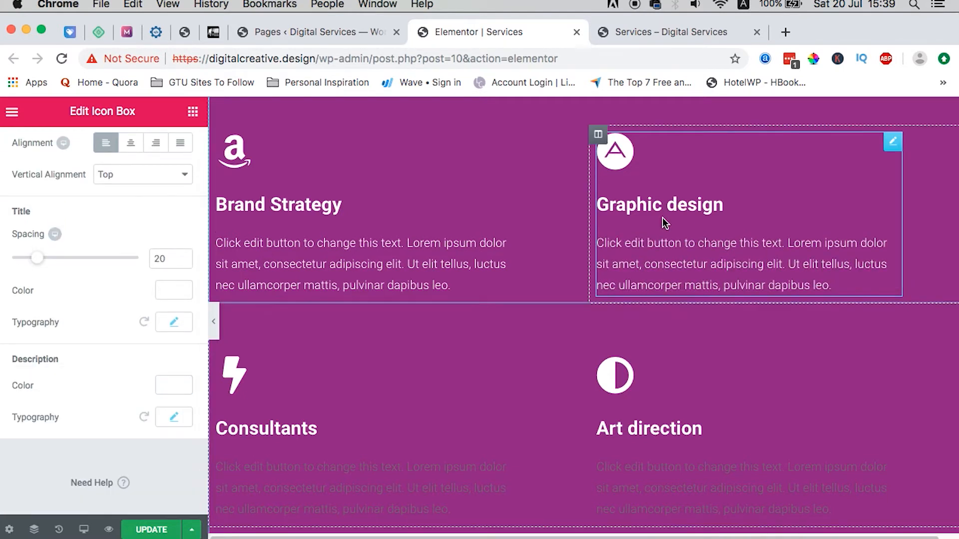
Step: Set the Consultants and Art direction description colour to white #ffffff
scroll(594, 291, "down", 4)
left_click(445, 271)
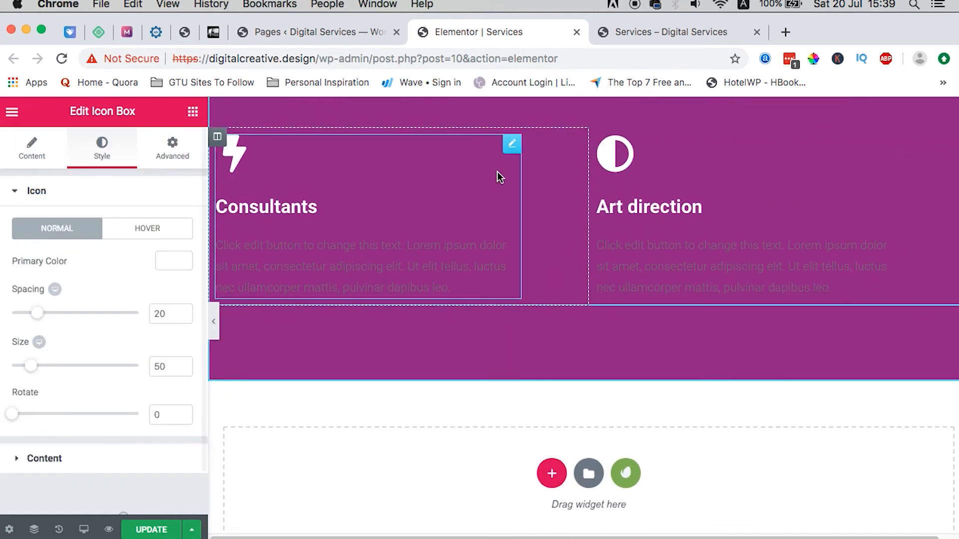
left_click(510, 147)
left_click(80, 458)
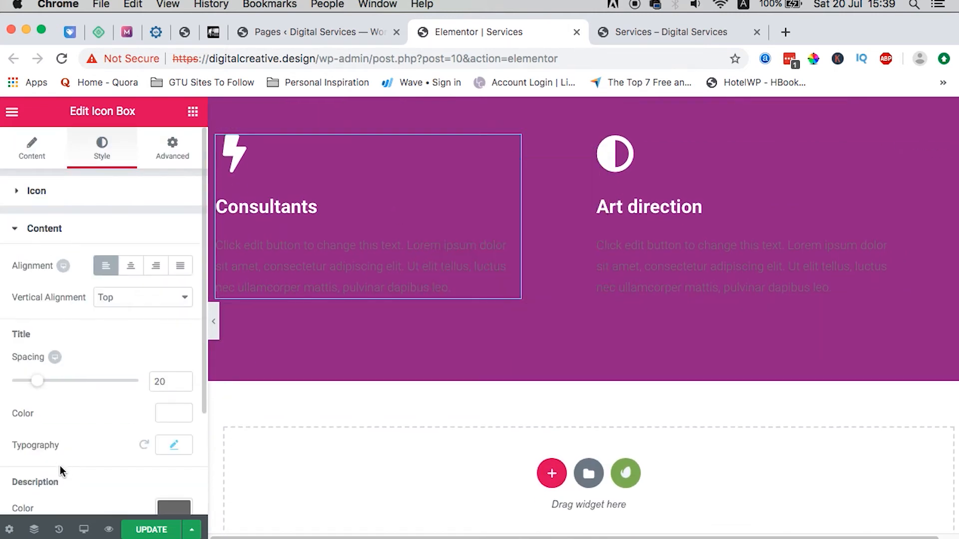
scroll(87, 484, "down", 3)
left_click(175, 373)
left_click_drag(14, 474, 4, 382)
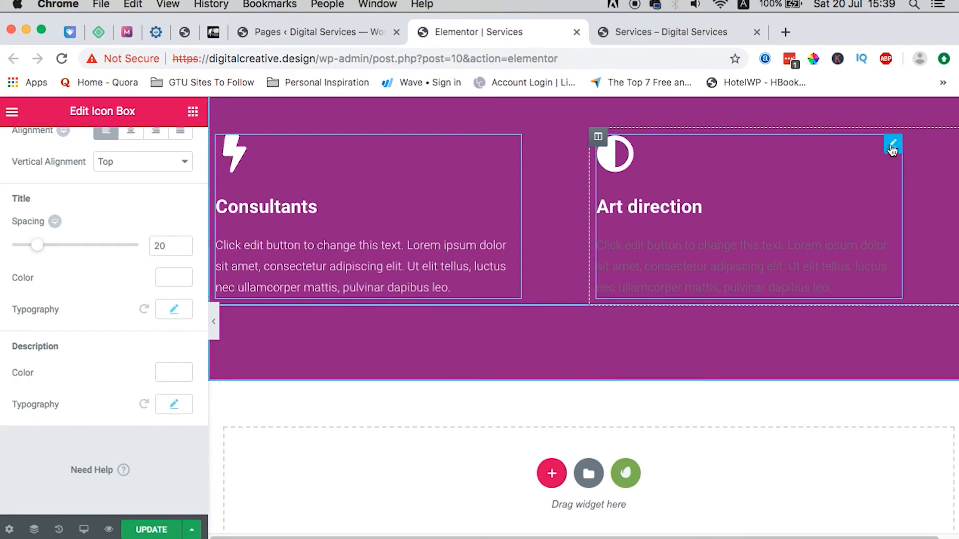
left_click(891, 144)
left_click(50, 458)
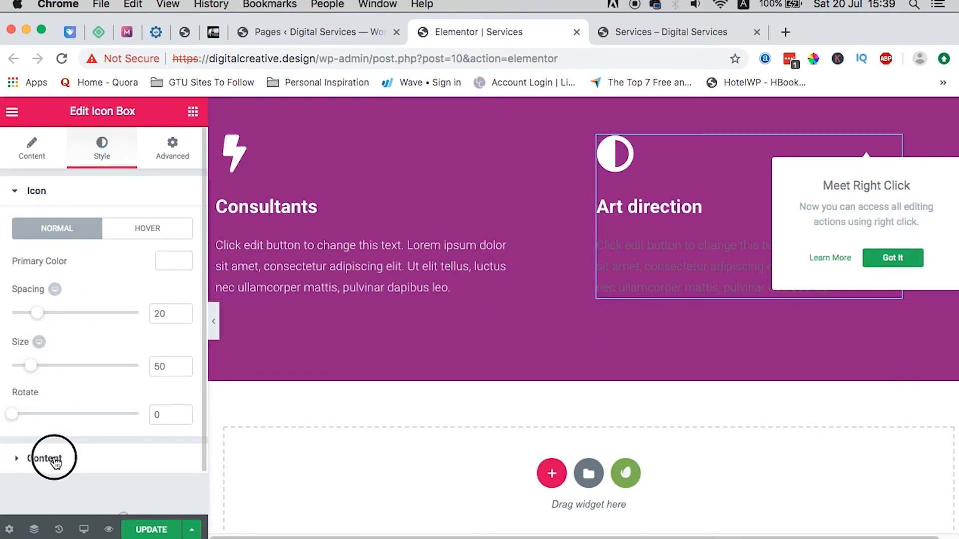
scroll(175, 429, "down", 2)
left_click(174, 430)
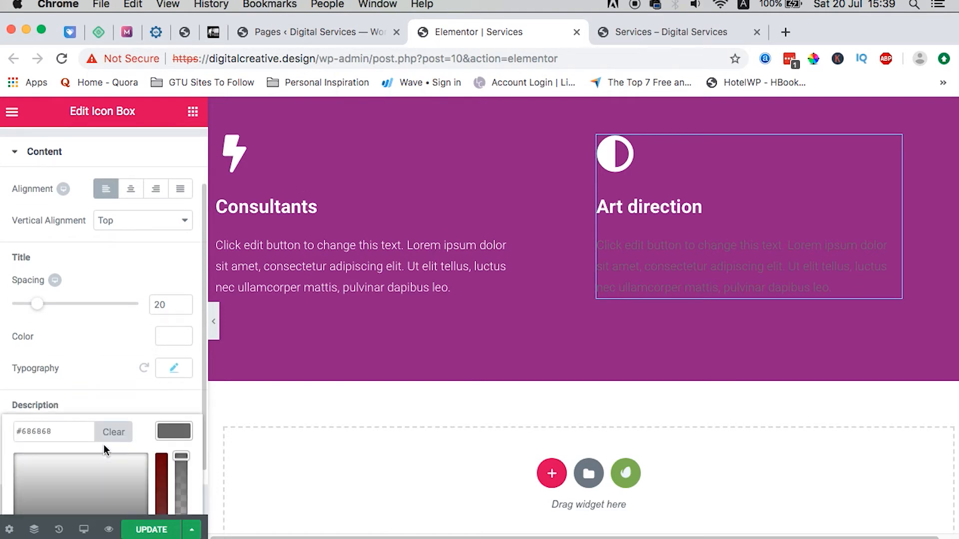
left_click_drag(103, 444, 7, 443)
left_click(62, 433)
left_click(169, 432)
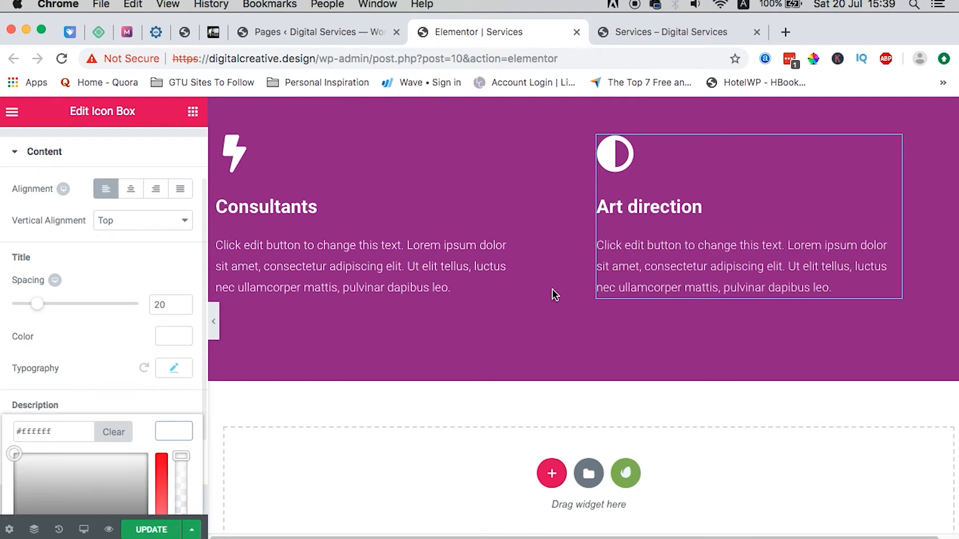
scroll(553, 289, "up", 10)
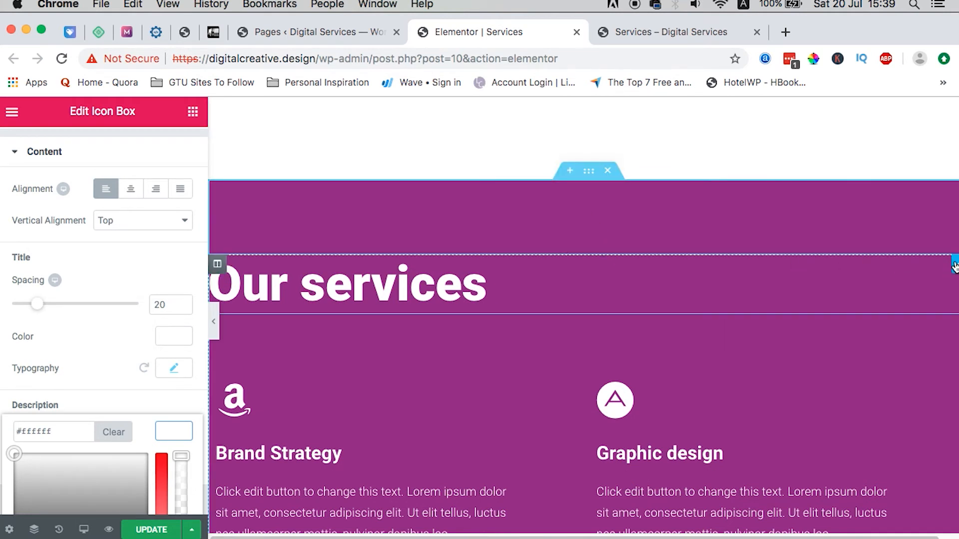
Step: Center-align the Our services heading, then select the whole services section
left_click(380, 290)
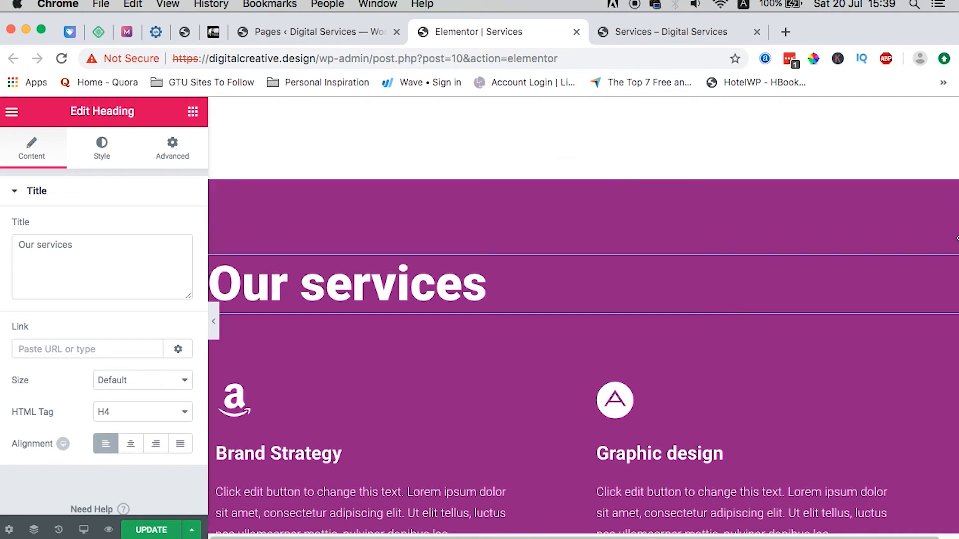
left_click(955, 264)
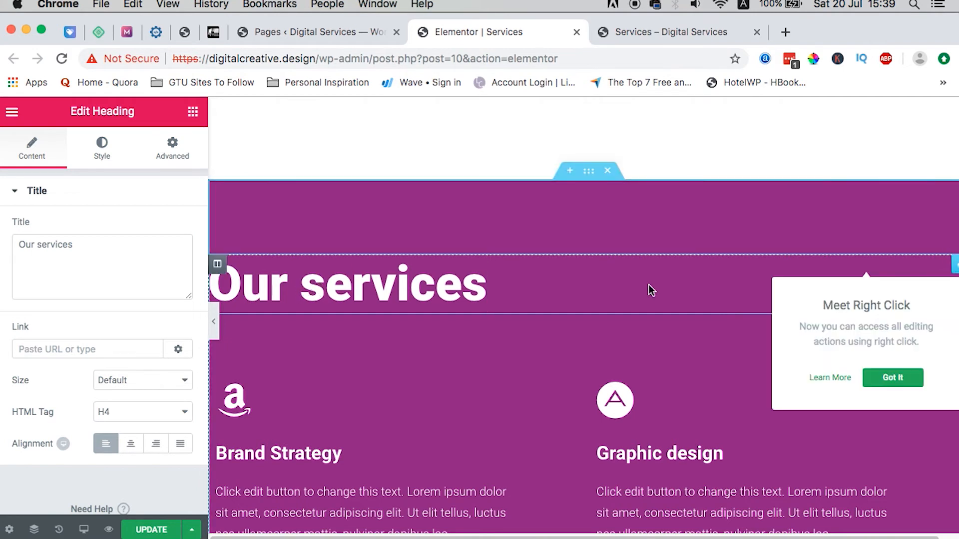
left_click(130, 443)
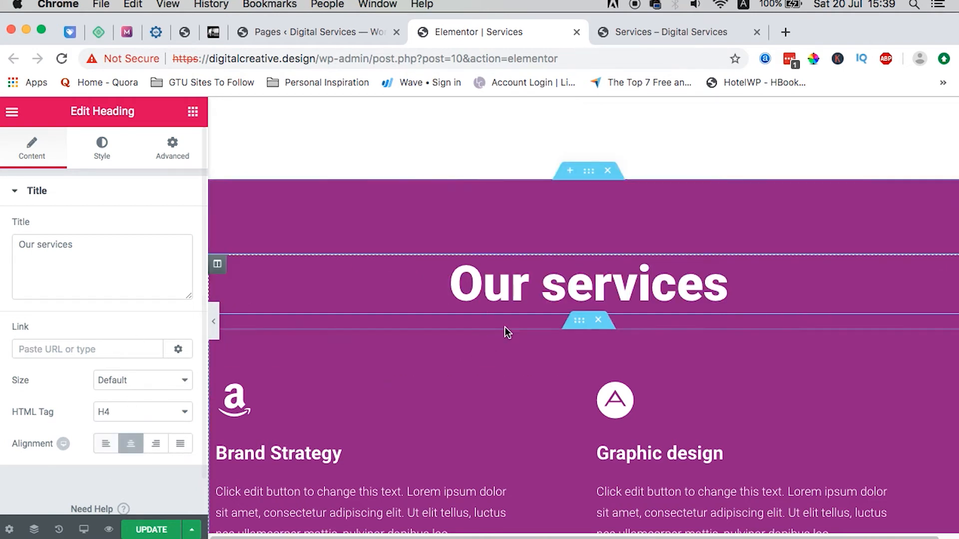
left_click(587, 174)
Step: Copy the section's background colour code #8c1c88
scroll(139, 341, "down", 2)
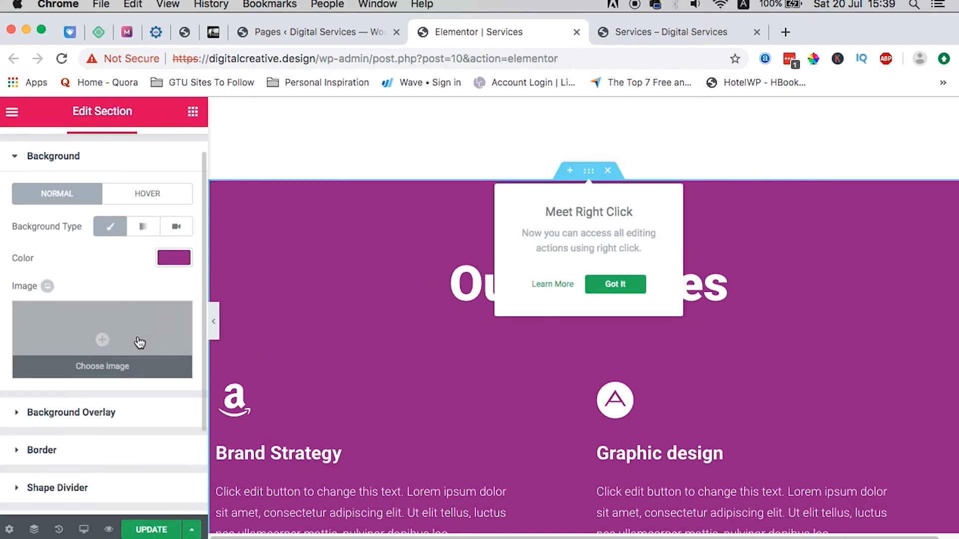
left_click(140, 397)
left_click(55, 201)
left_click(170, 294)
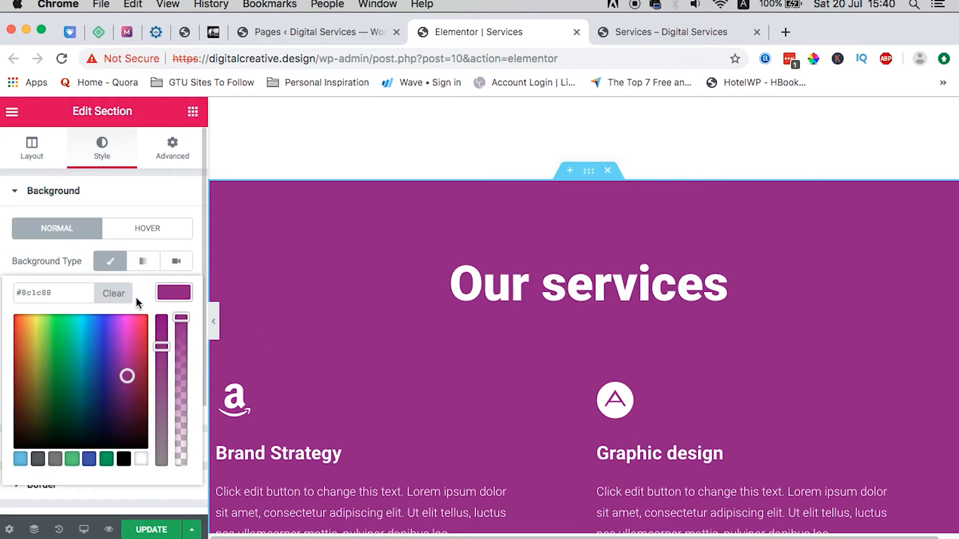
double_click(50, 299)
triple_click(50, 299)
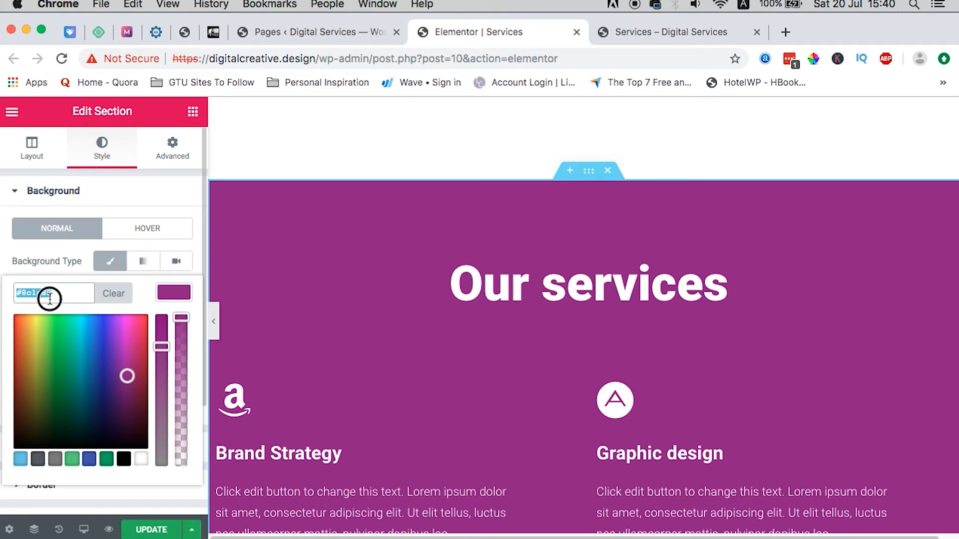
Step: Give the section a Classic background overlay of #8c1c88 at 0.5 opacity
left_click(40, 193)
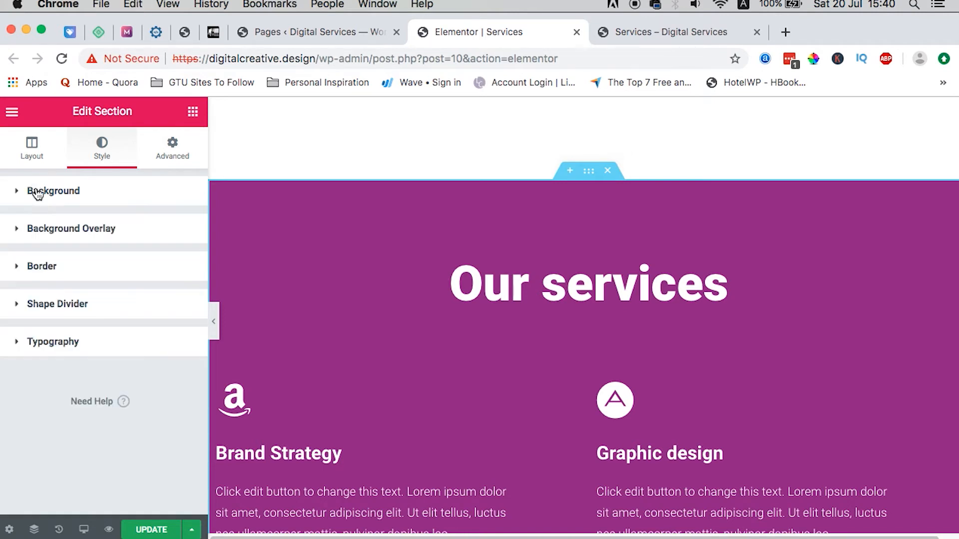
left_click(75, 231)
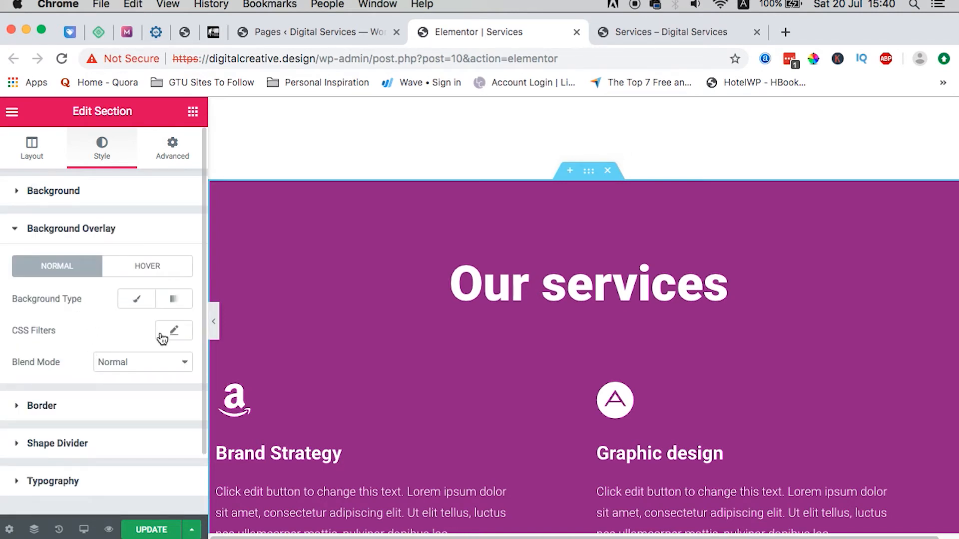
left_click(135, 302)
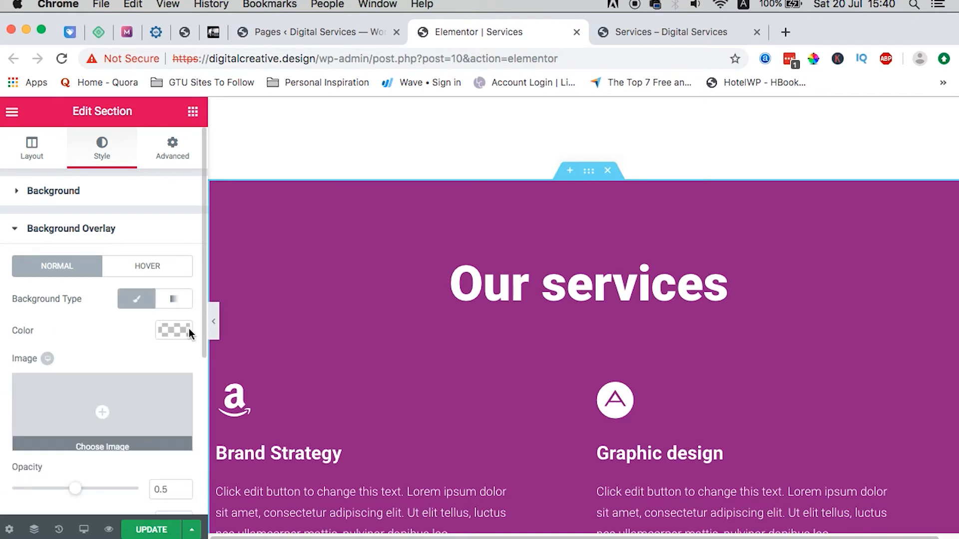
left_click(180, 326)
left_click(67, 335)
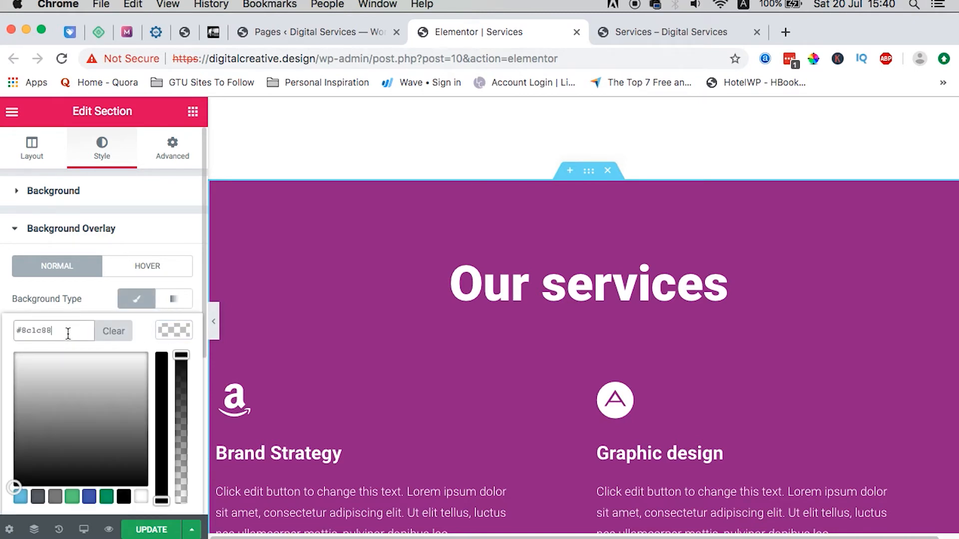
left_click(176, 327)
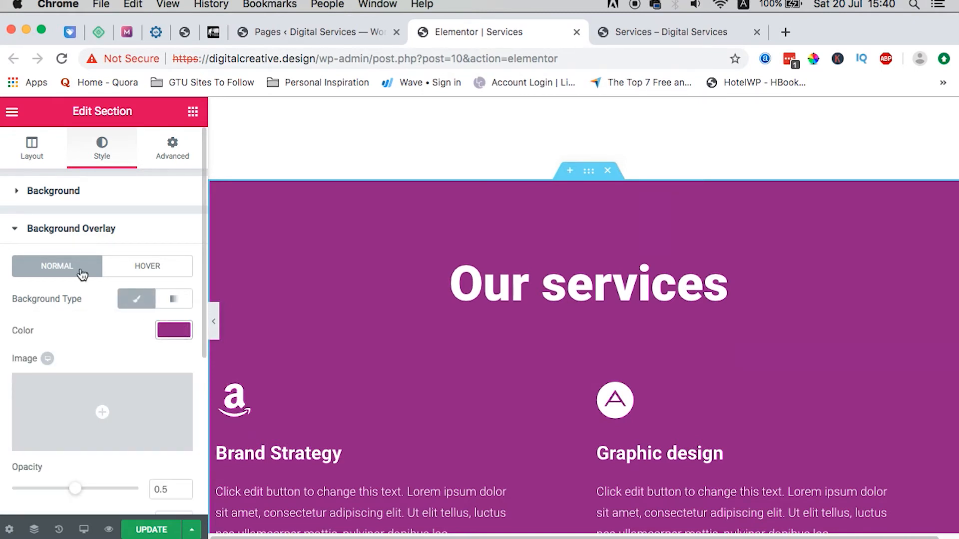
left_click(42, 196)
left_click(46, 195)
left_click(53, 191)
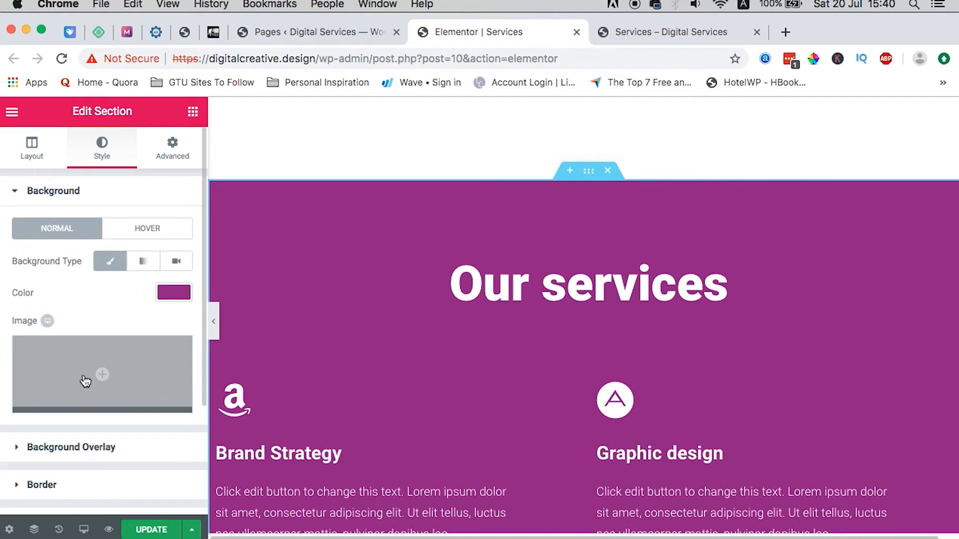
Step: Use the laptop photo from the media library as the section's background image
left_click(101, 377)
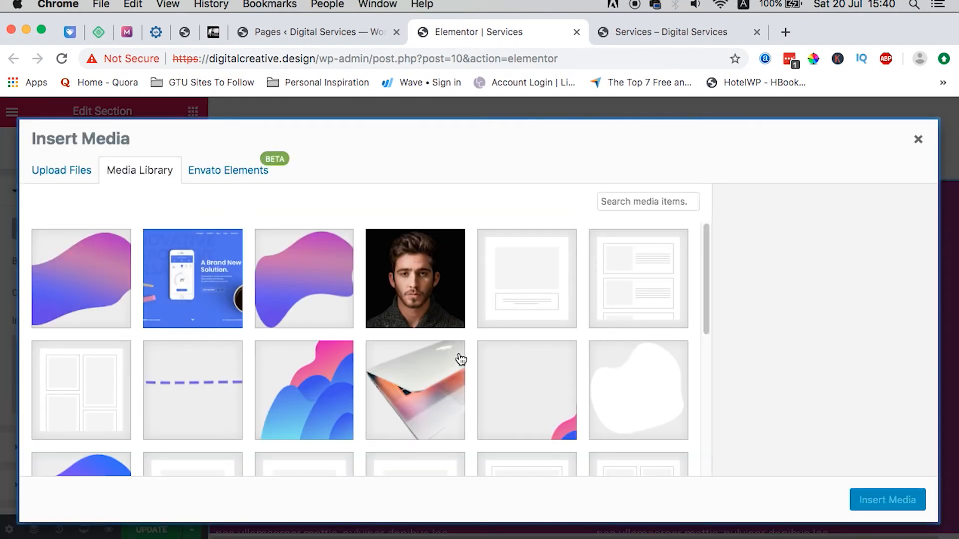
scroll(461, 360, "down", 3)
left_click(429, 314)
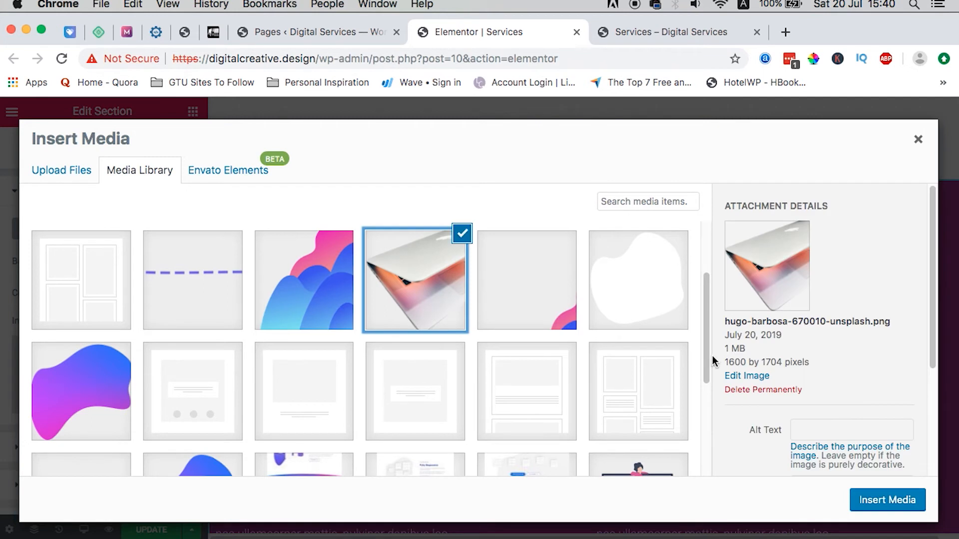
left_click(887, 501)
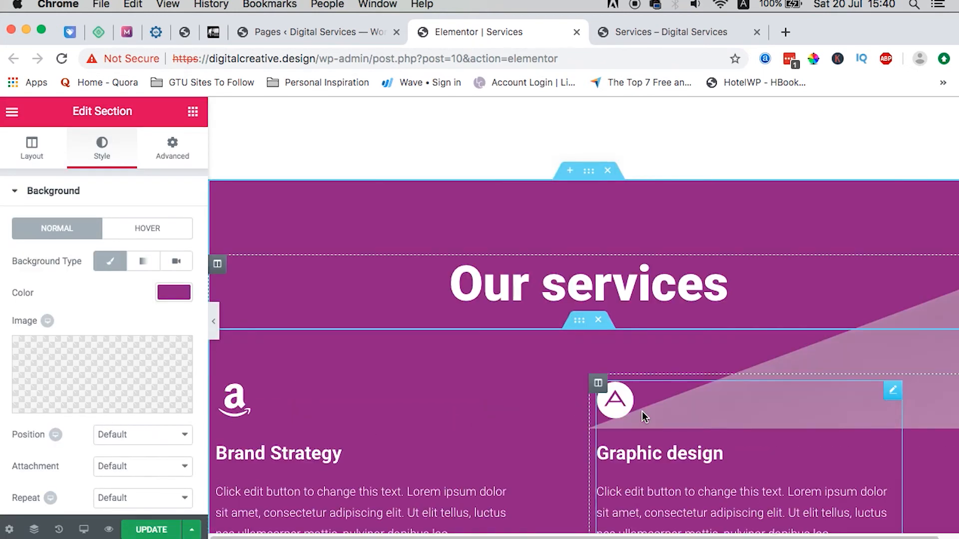
scroll(642, 412, "down", 2)
scroll(642, 415, "down", 8)
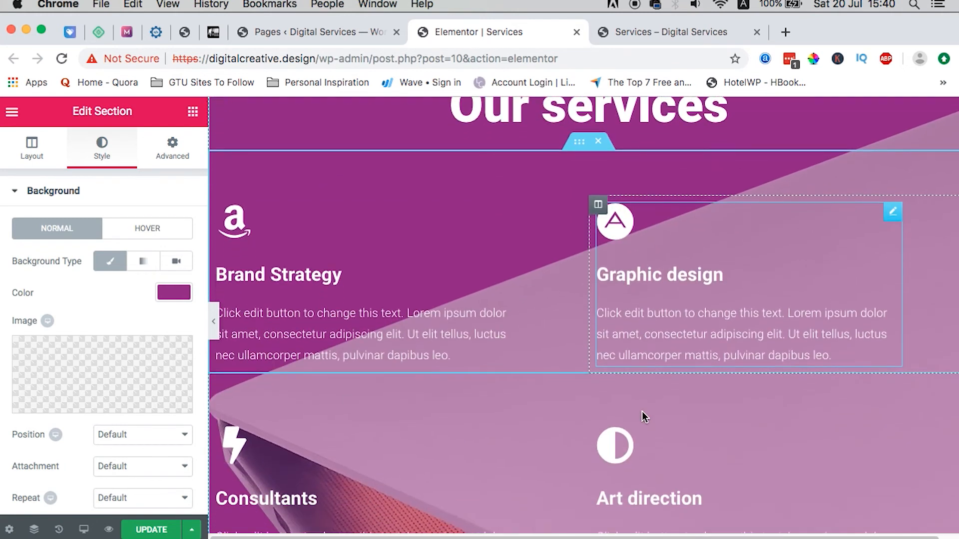
scroll(643, 412, "up", 7)
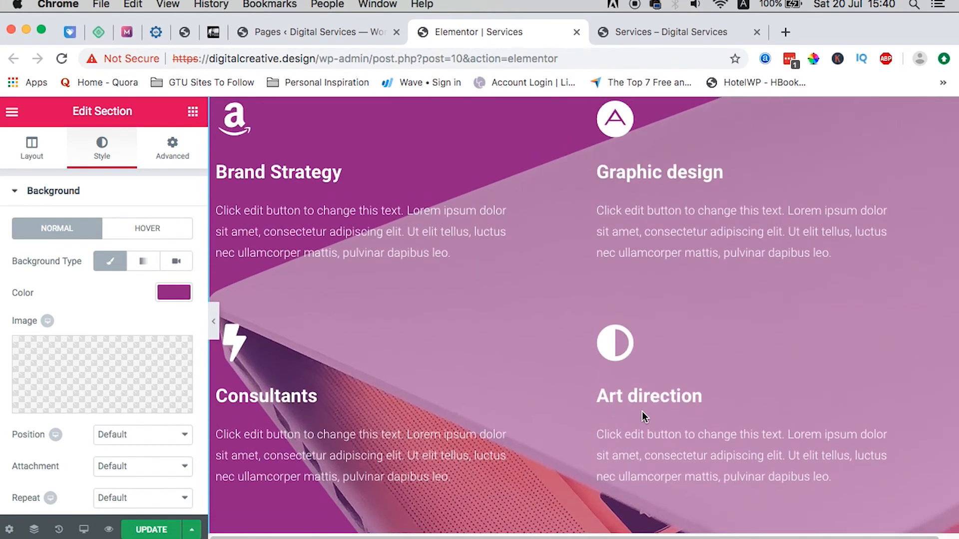
scroll(642, 411, "up", 1)
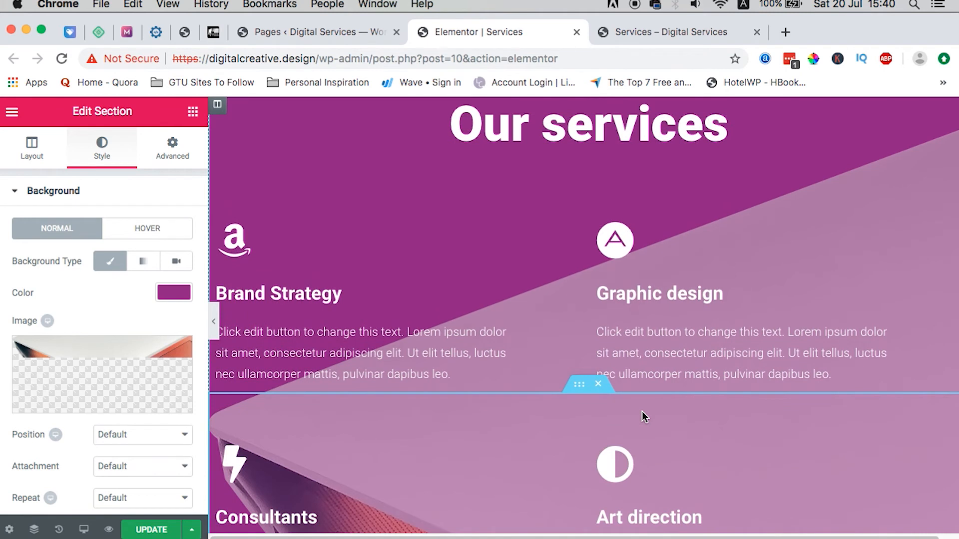
Step: Clear the section's solid purple background colour so the laptop photo shows
left_click(173, 294)
left_click(114, 299)
left_click(179, 297)
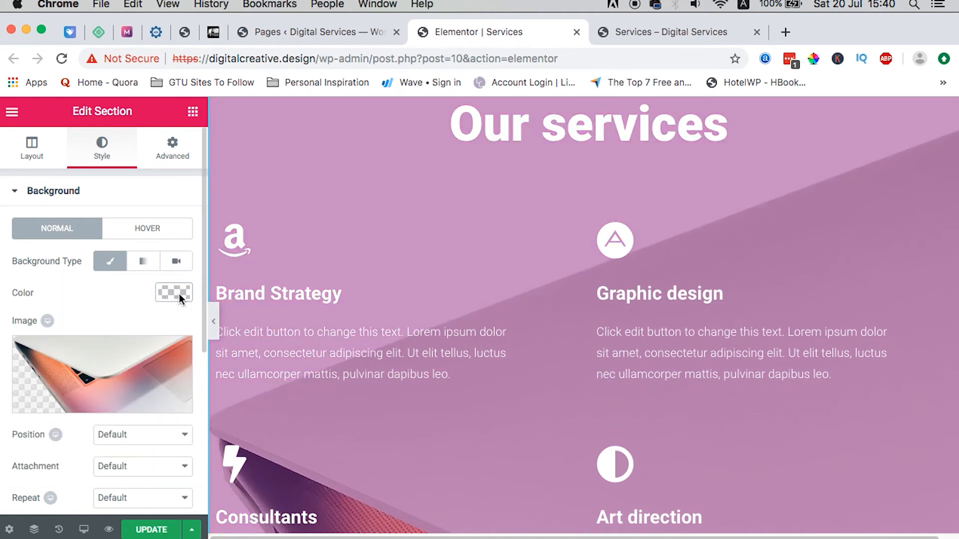
Step: Set the section's background image position to Center Center
scroll(569, 398, "down", 1)
scroll(570, 398, "down", 3)
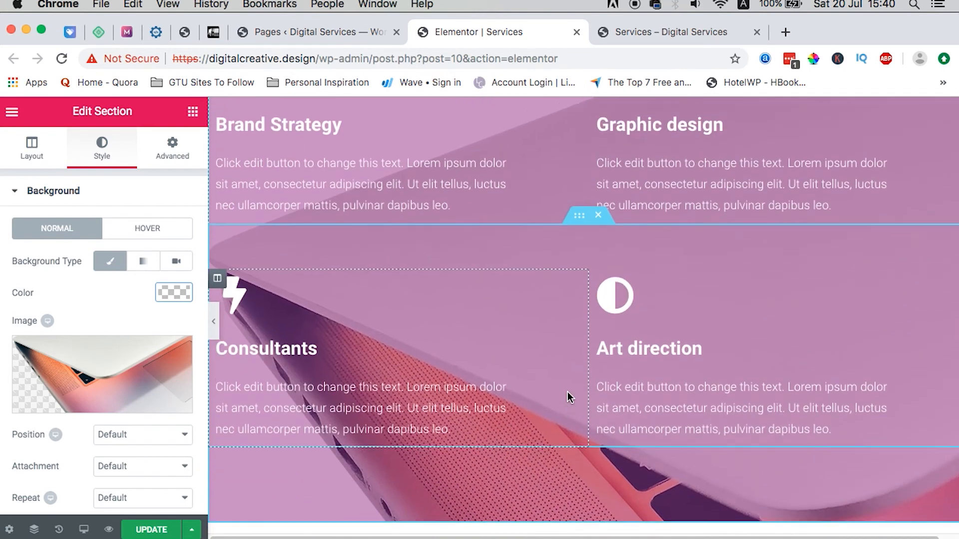
scroll(568, 397, "down", 2)
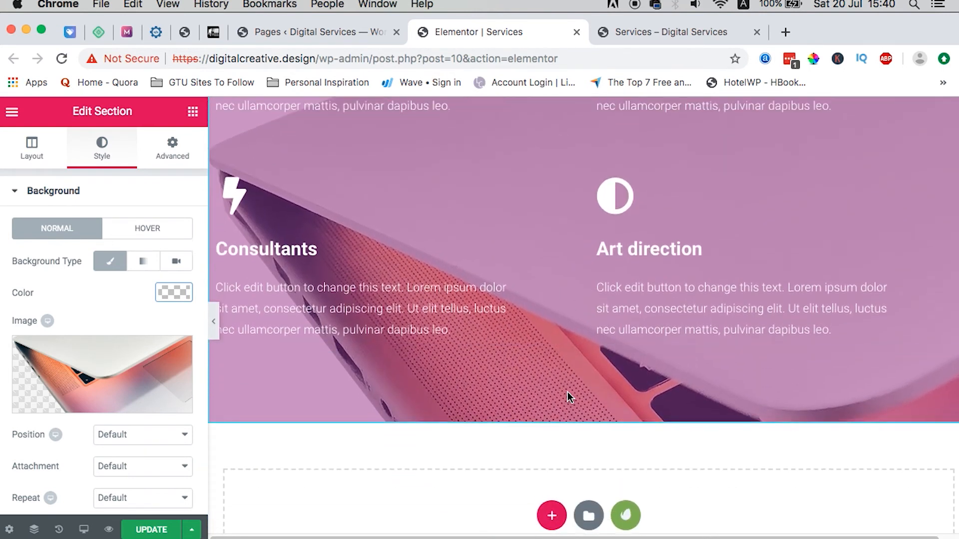
scroll(567, 397, "up", 2)
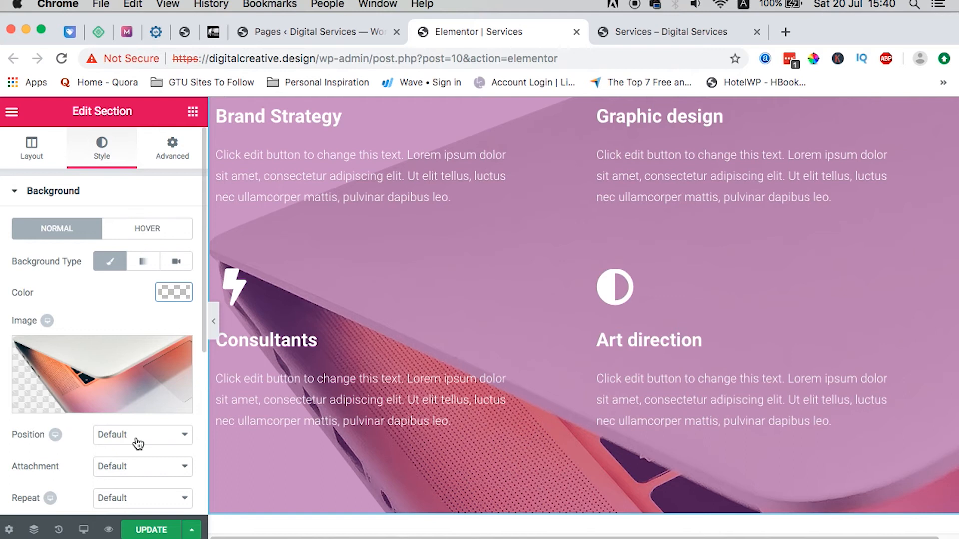
scroll(138, 443, "down", 2)
left_click(144, 397)
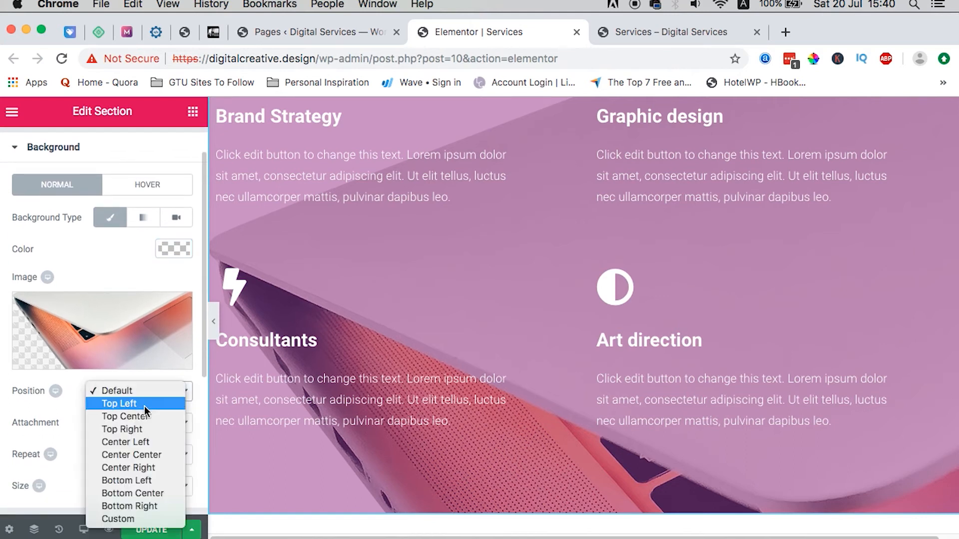
left_click(155, 460)
scroll(482, 324, "up", 5)
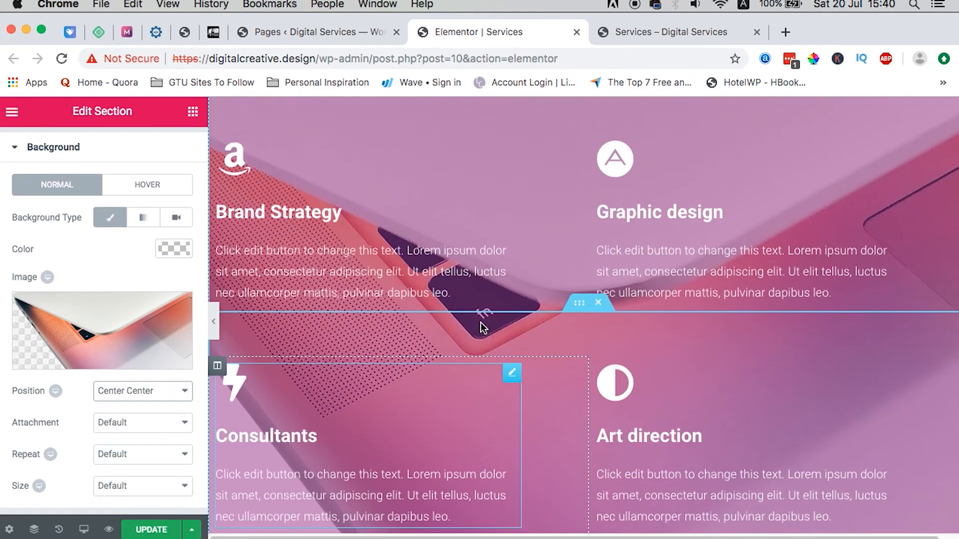
scroll(482, 328, "down", 3)
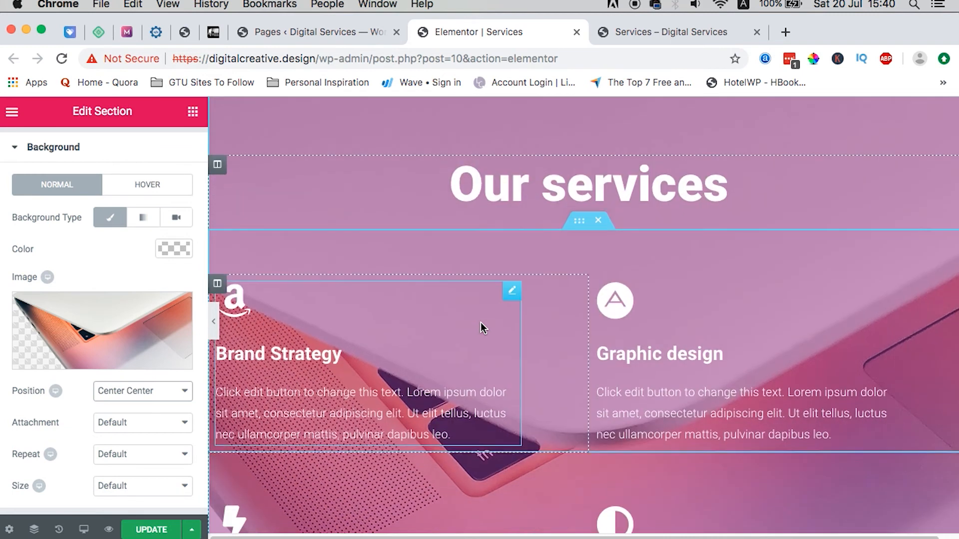
scroll(482, 328, "up", 3)
scroll(482, 327, "up", 3)
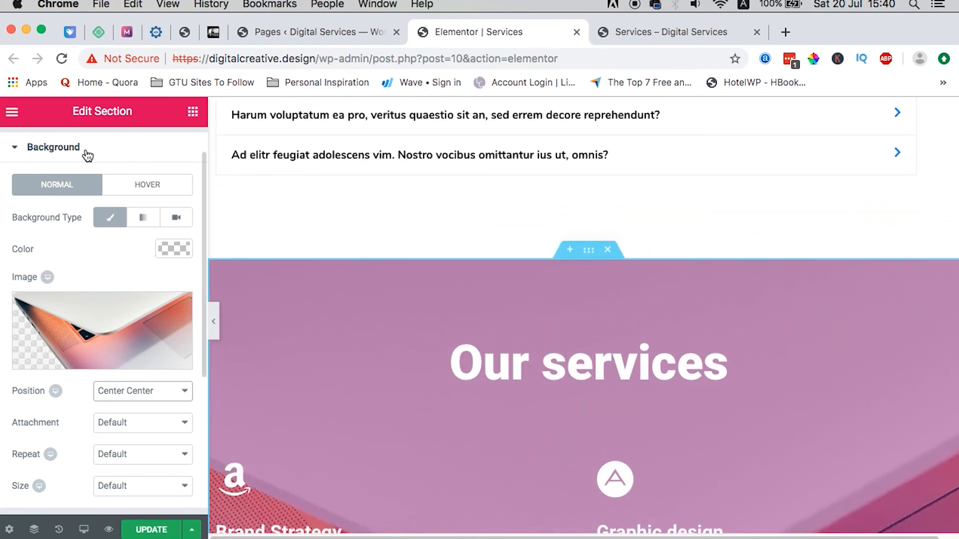
Step: Raise the Our services section's Background Overlay opacity to 0.88
left_click(45, 146)
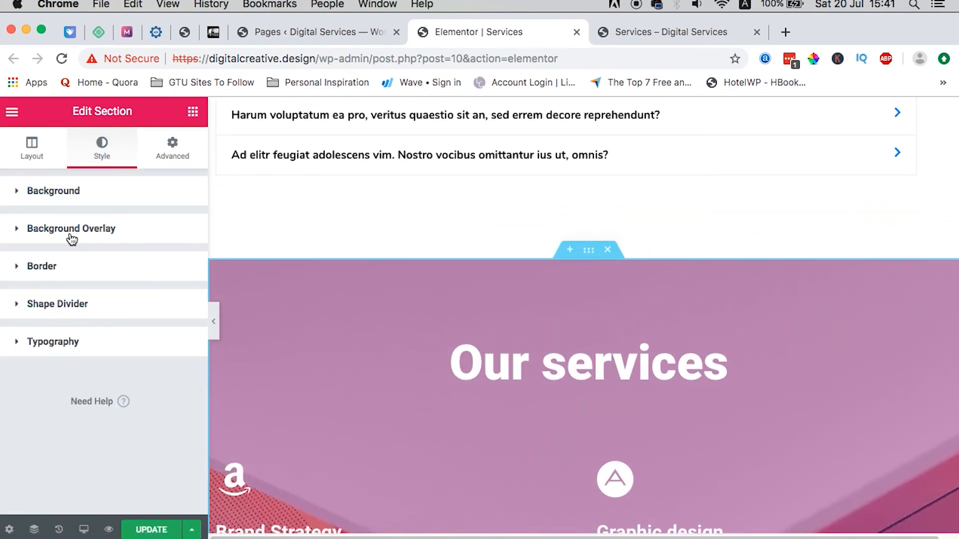
left_click(95, 229)
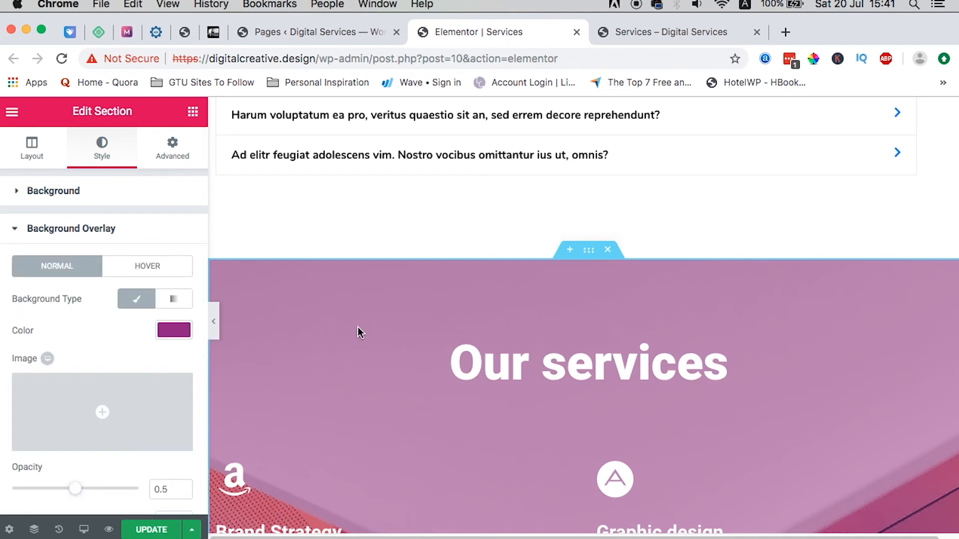
scroll(360, 329, "down", 1)
left_click_drag(75, 489, 123, 497)
Step: Update the page and switch to the live Services – Digital Services page
scroll(522, 364, "down", 4)
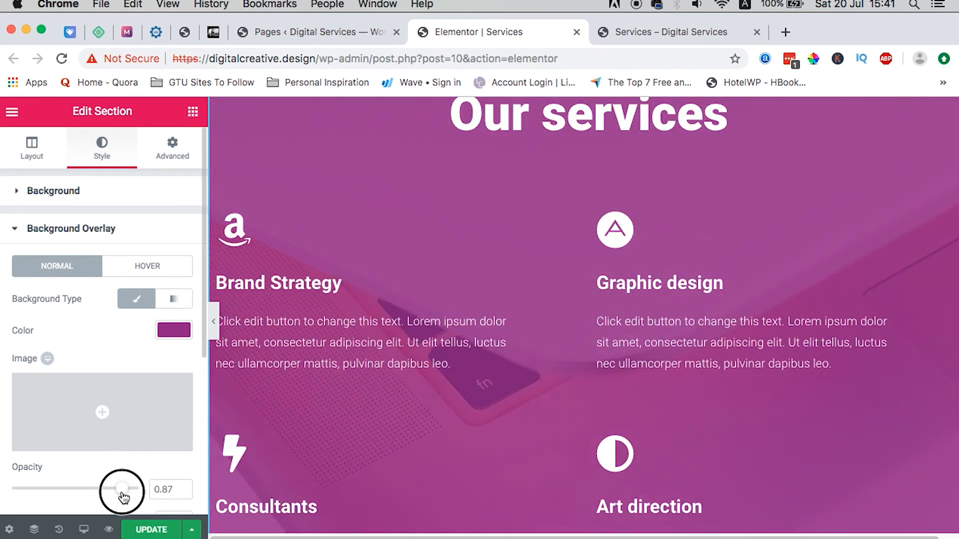
left_click(150, 530)
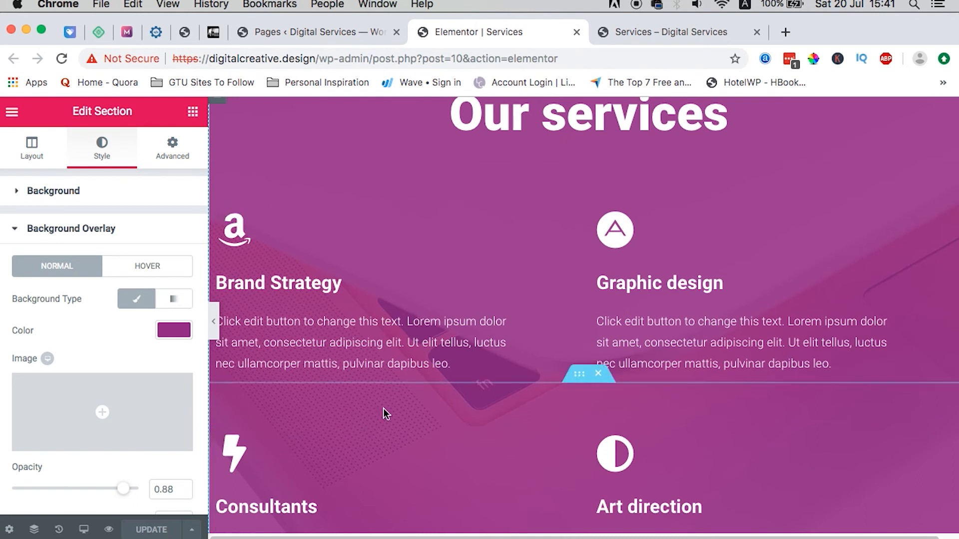
left_click(636, 37)
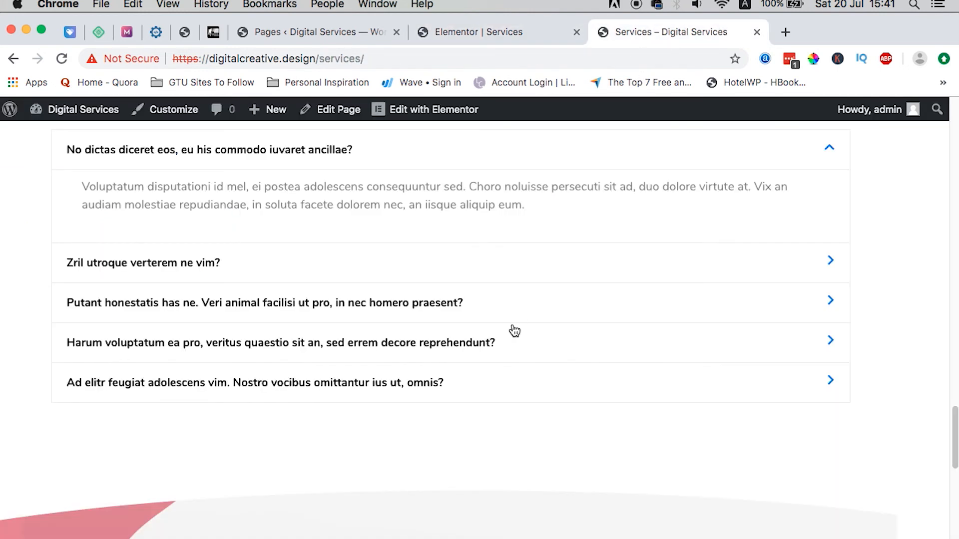
Step: Reload the live Services page and check the purple Our services section with white cards
scroll(513, 329, "down", 10)
scroll(512, 327, "up", 3)
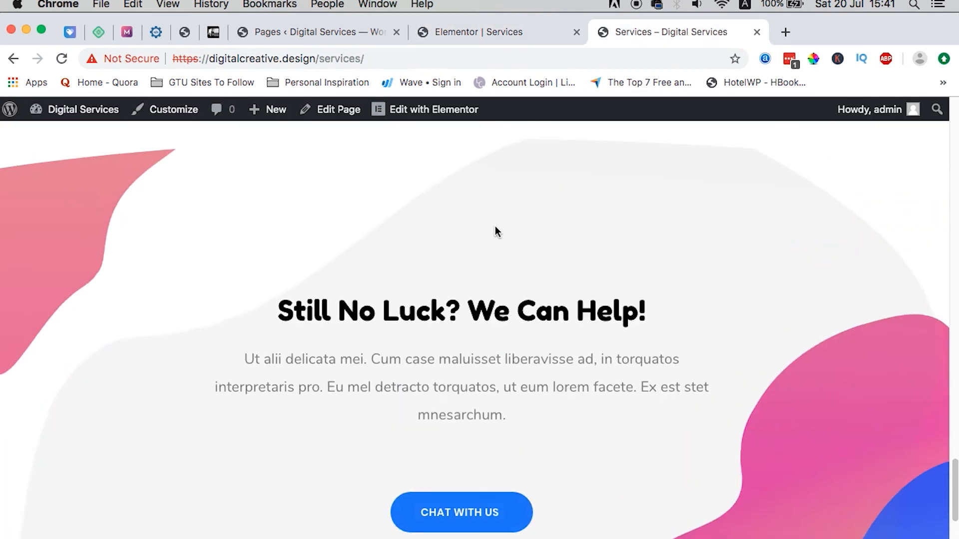
left_click(492, 108)
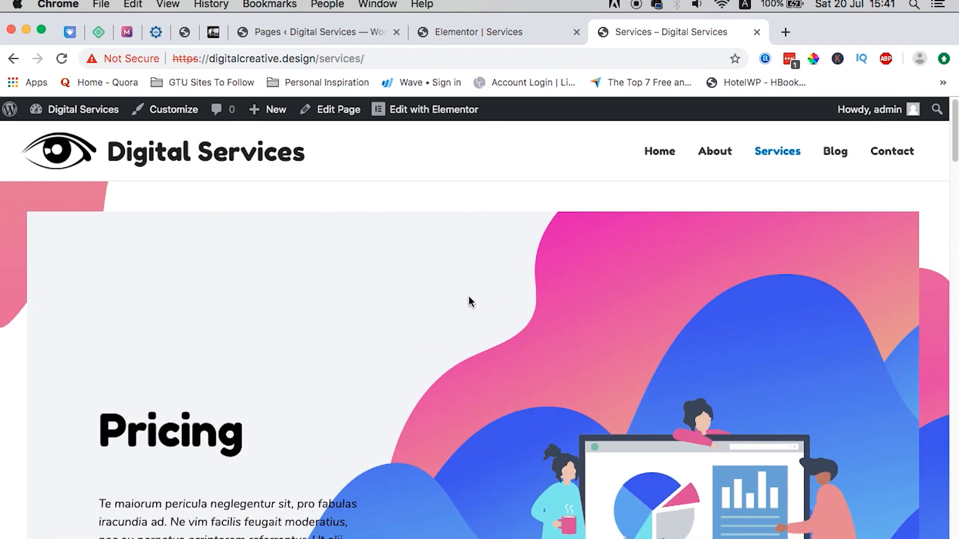
scroll(468, 299, "down", 5)
scroll(468, 300, "up", 6)
left_click(64, 58)
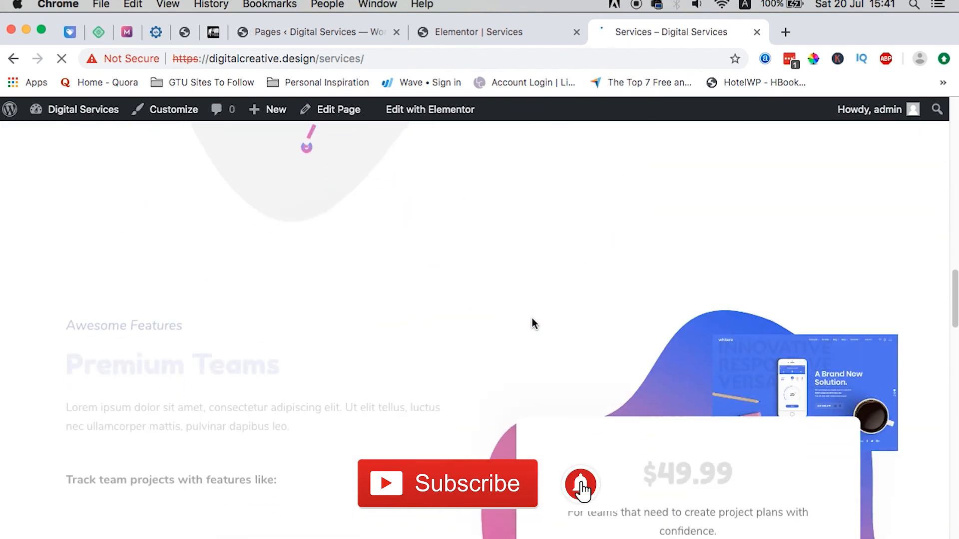
scroll(532, 318, "down", 20)
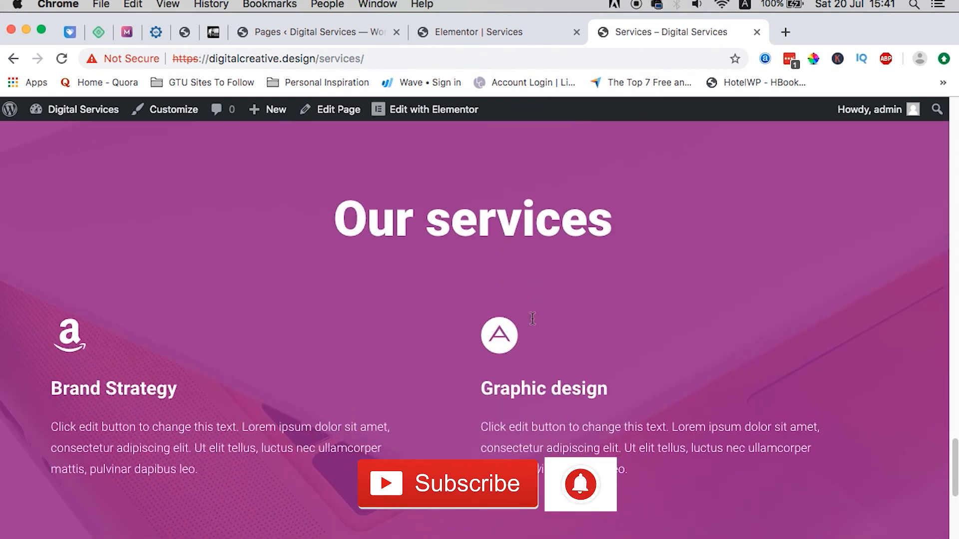
scroll(532, 319, "down", 5)
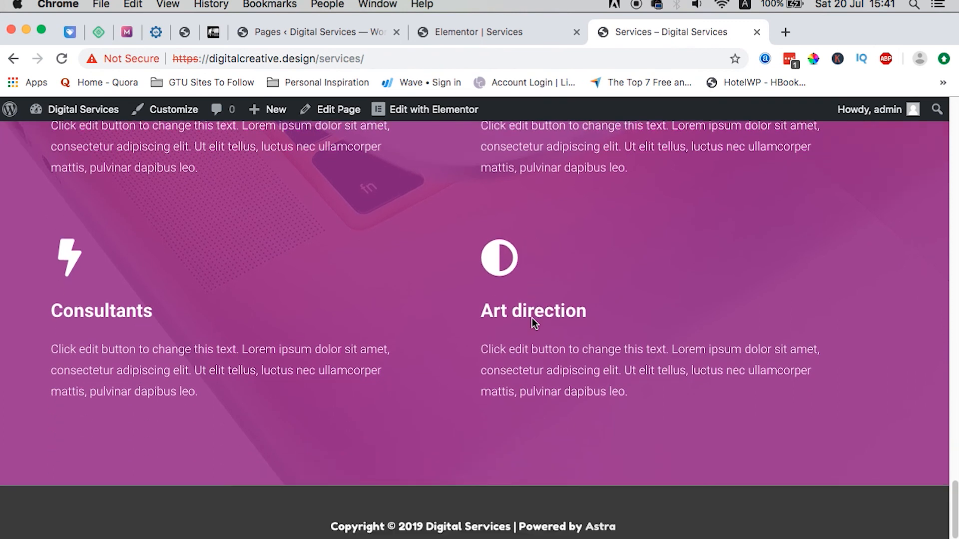
scroll(532, 319, "up", 12)
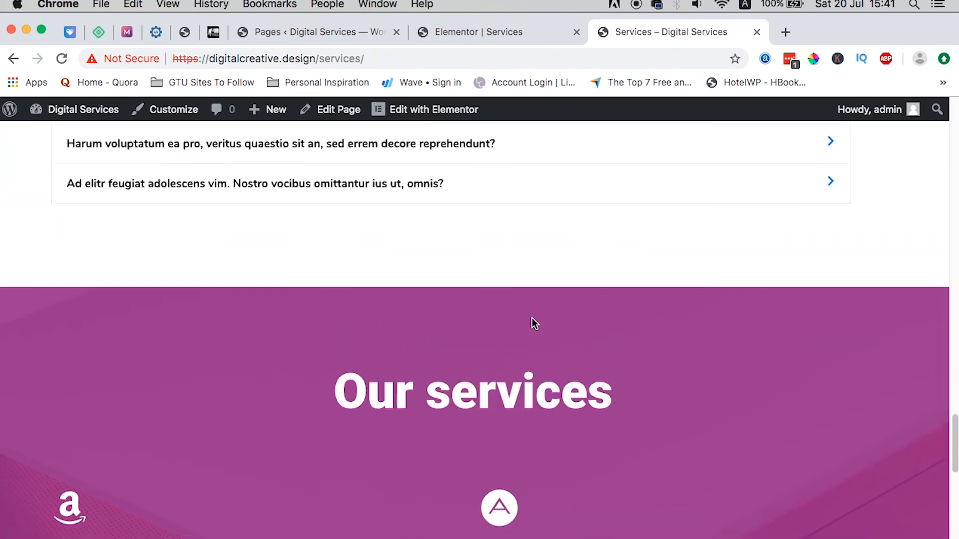
scroll(532, 318, "down", 12)
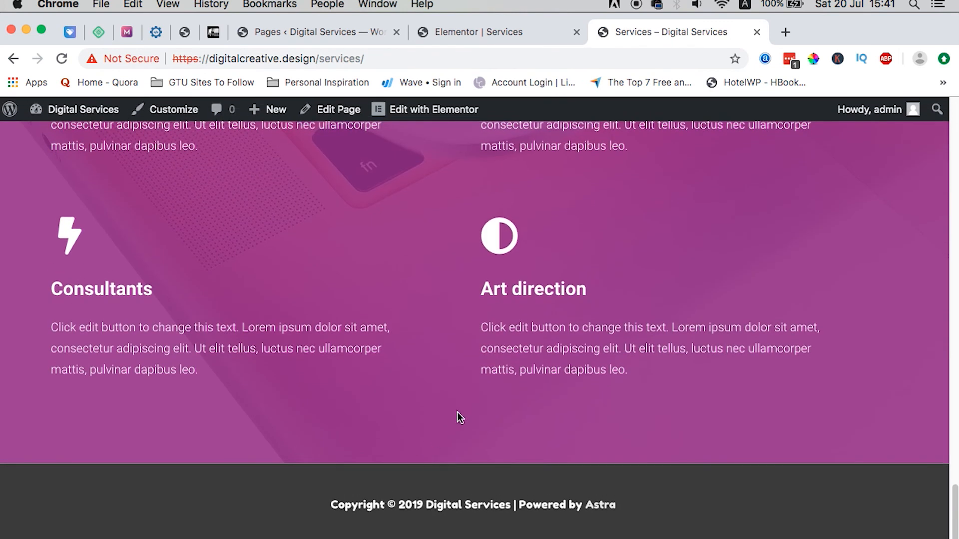